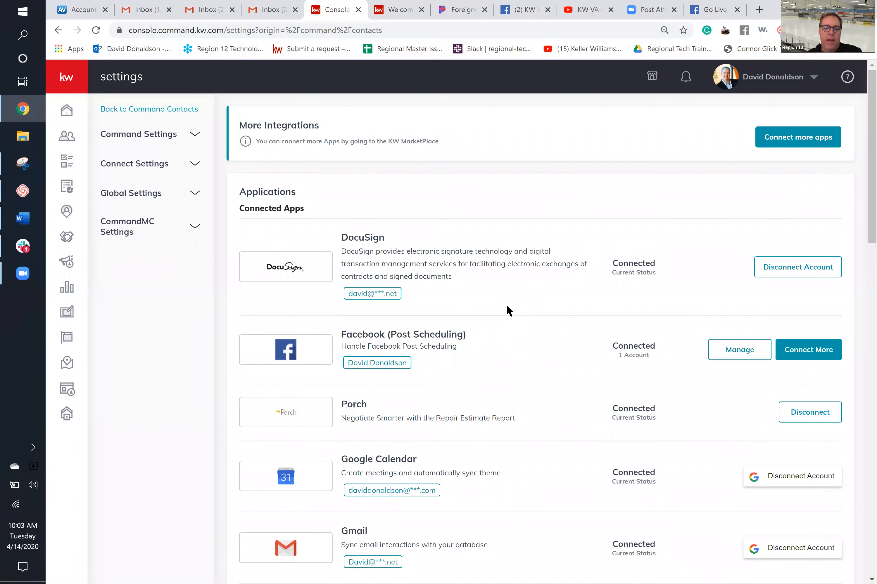
- Open the management settings of the Command Email service and examine its sender name and reply-to email options
scroll(506, 306, "down", 15)
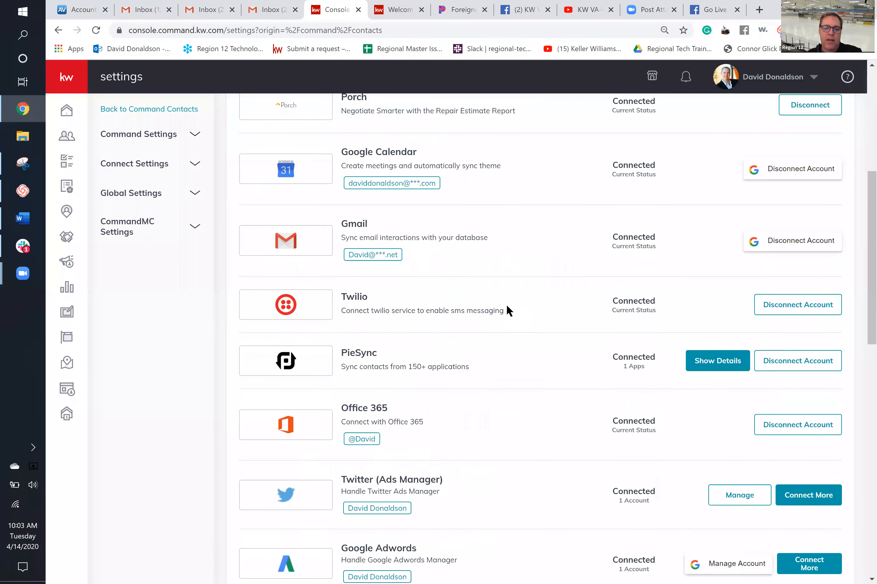
scroll(506, 305, "down", 7)
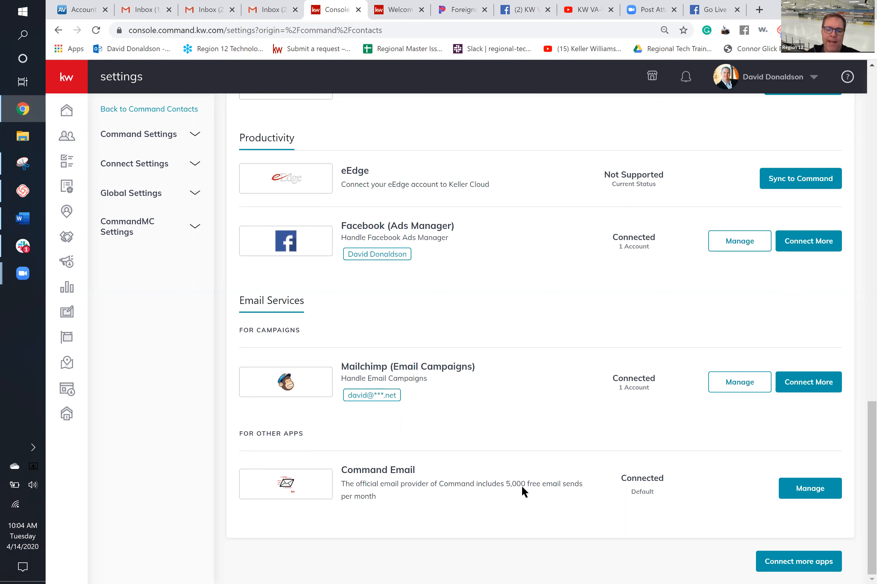
left_click(812, 490)
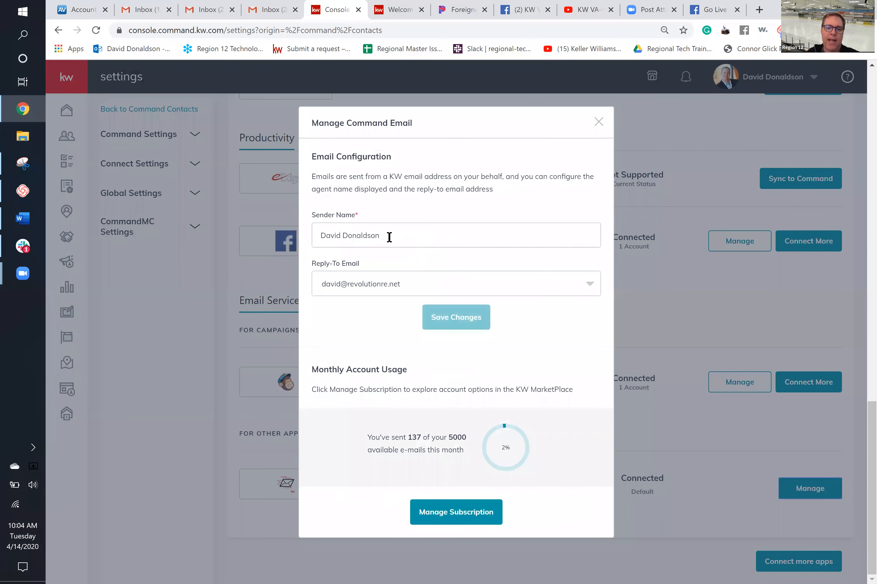
left_click_drag(389, 237, 305, 236)
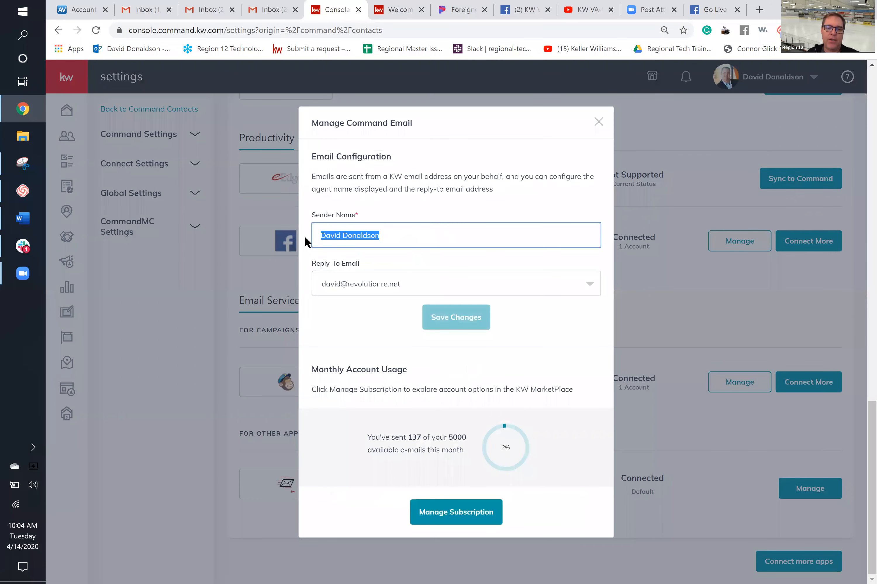
left_click(463, 287)
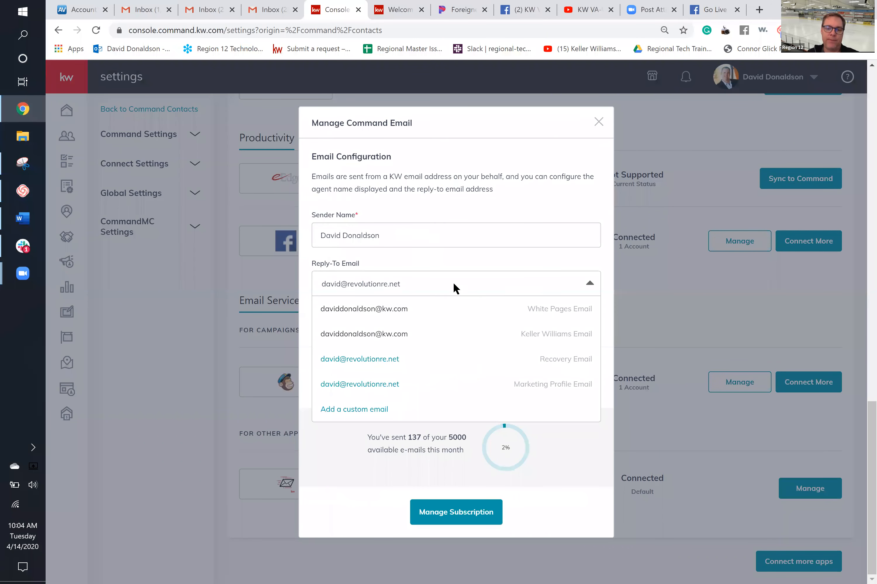
left_click(422, 291)
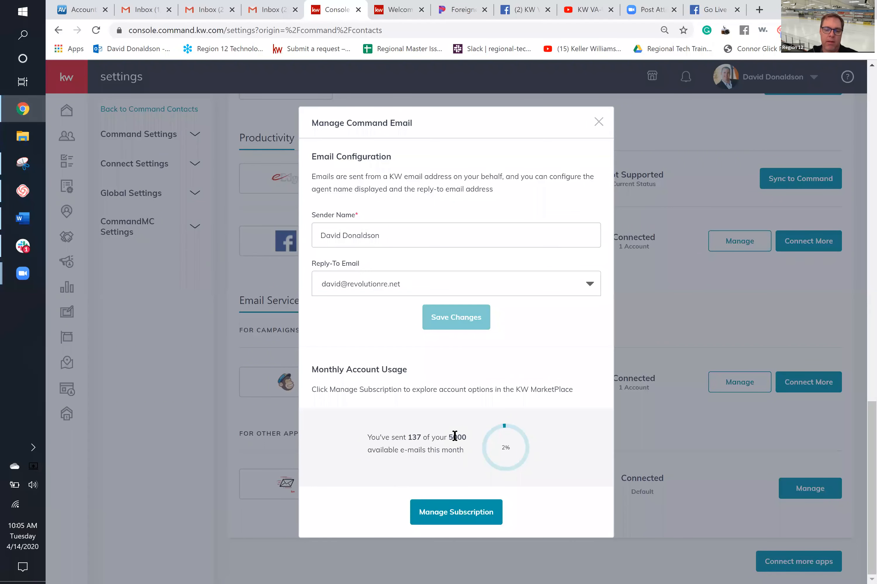
- Open the Command Email app in the marketplace's Email & Marketing category from the subscription management link and review its editions and pricing
left_click(457, 519)
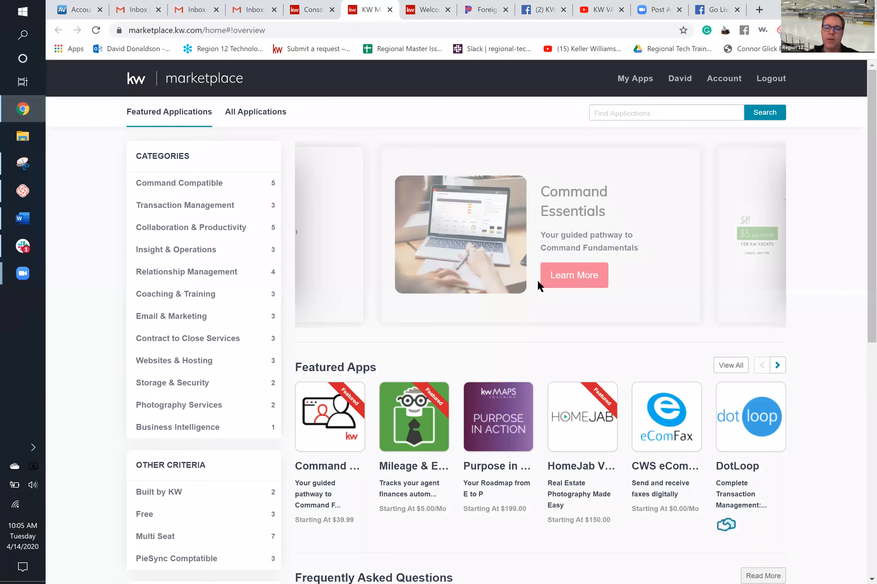
left_click(216, 318)
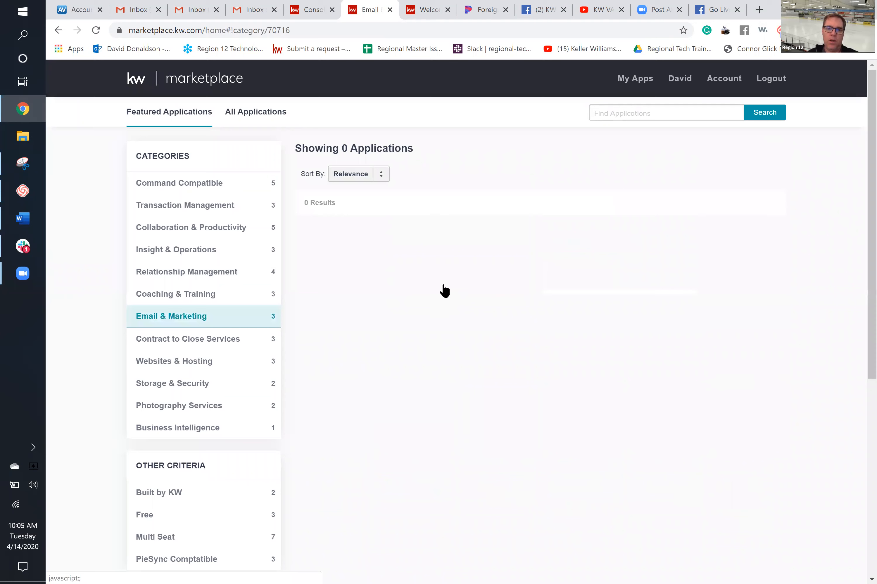
left_click(565, 247)
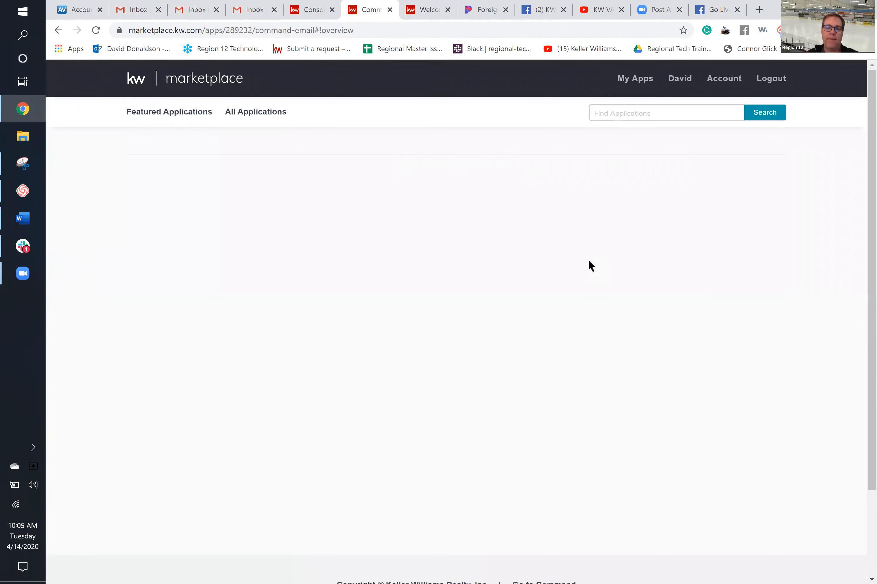
scroll(622, 377, "down", 4)
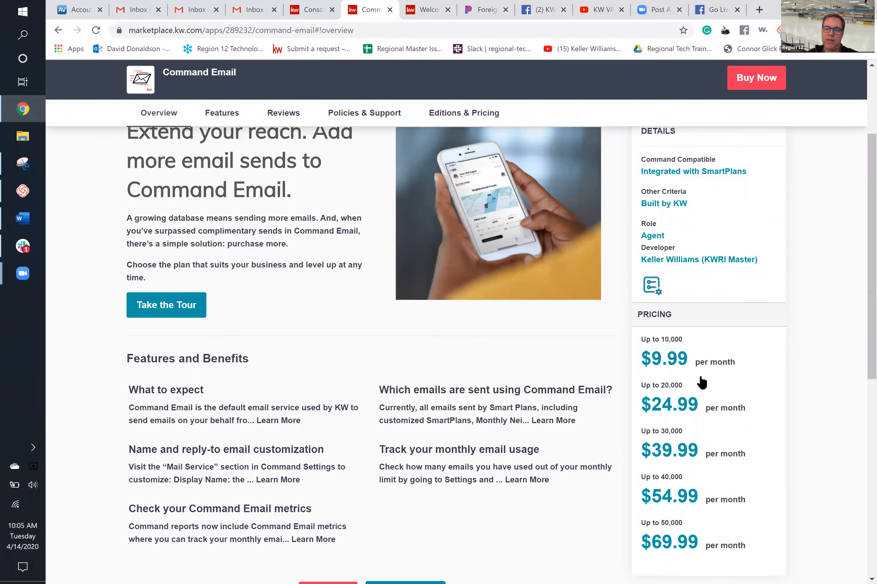
key("ctrl")
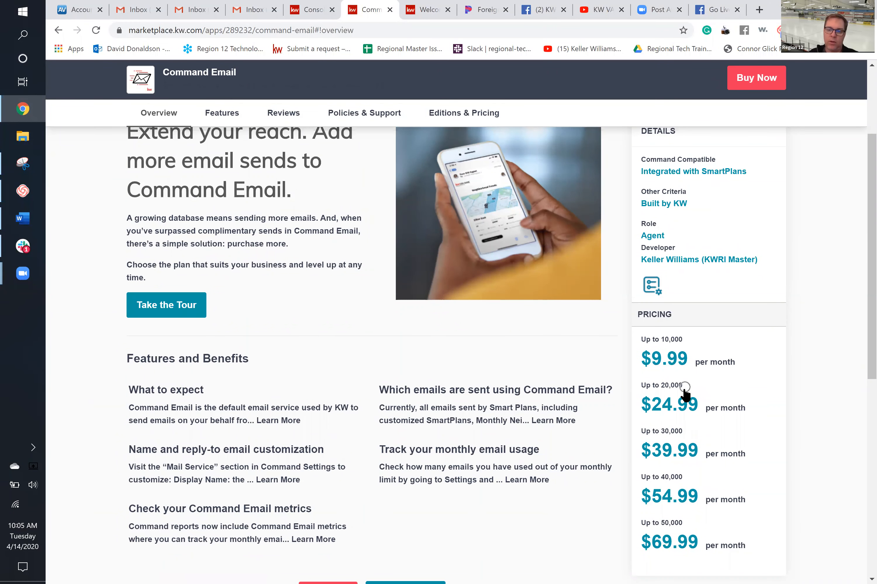
scroll(676, 499, "down", 2)
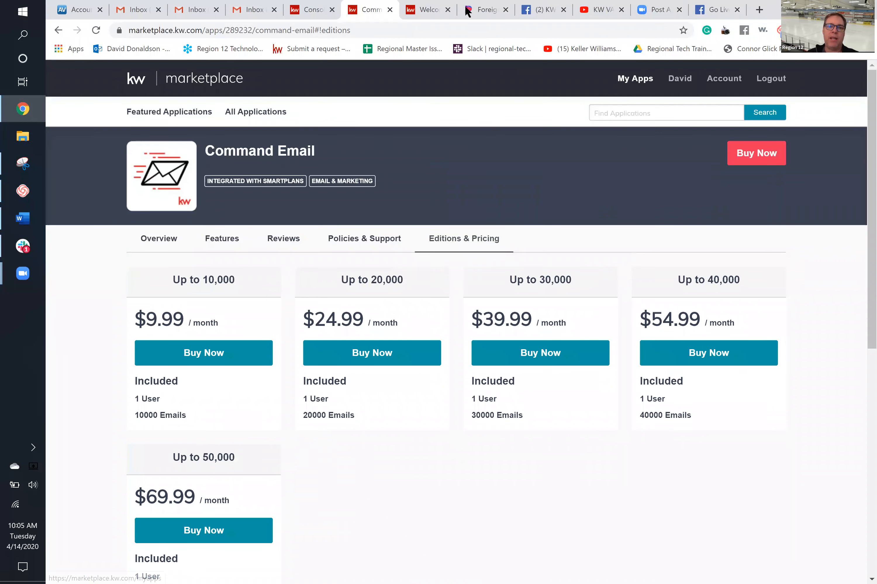
- Return to the Command settings, close the Command Email management dialog and open the SmartPlans page
left_click(310, 11)
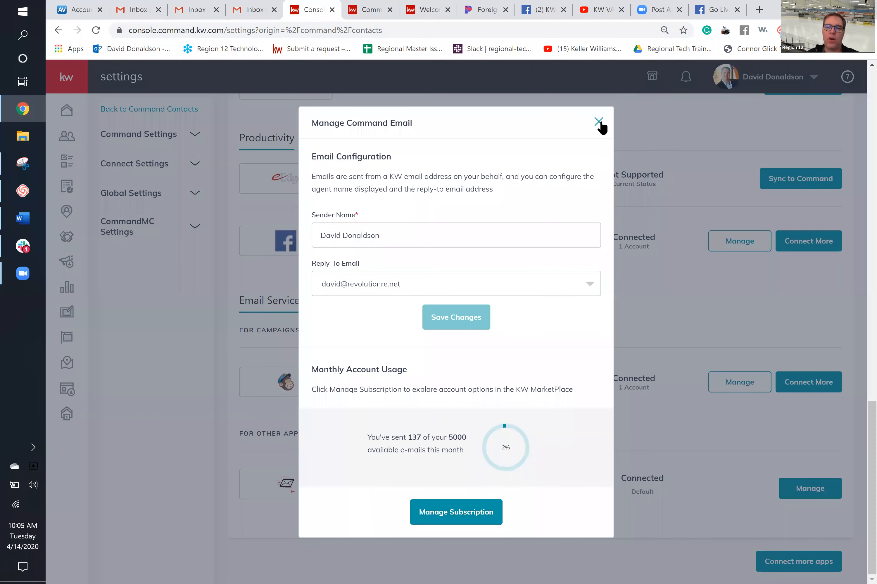
left_click(599, 121)
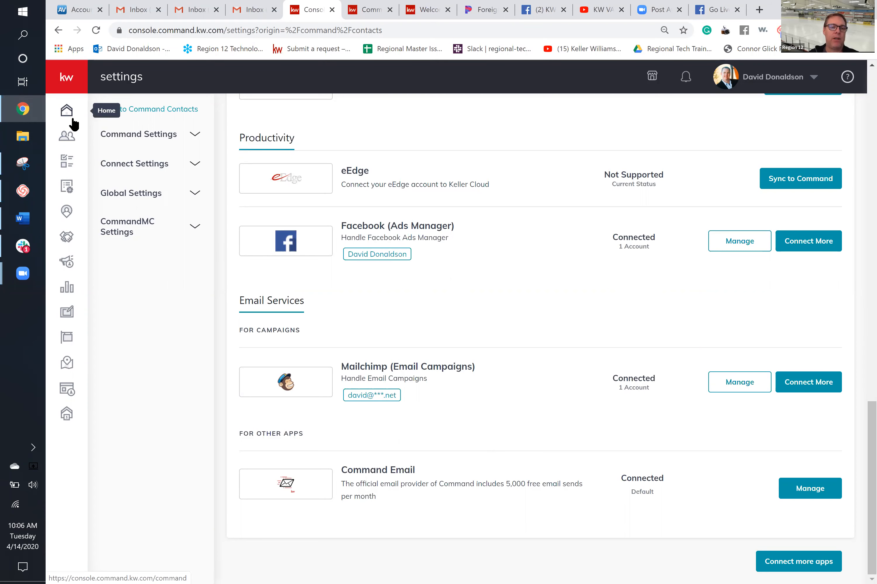
mouse_move(73, 88)
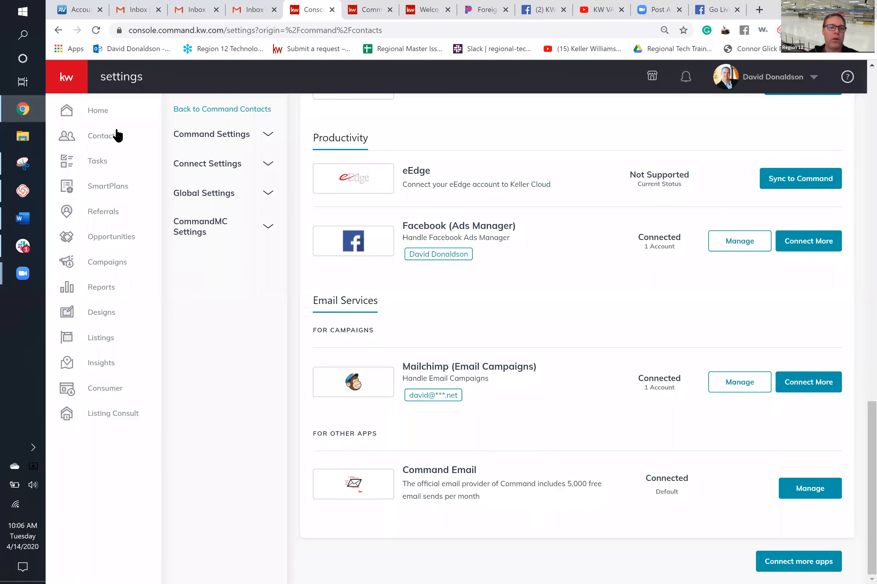
left_click(115, 192)
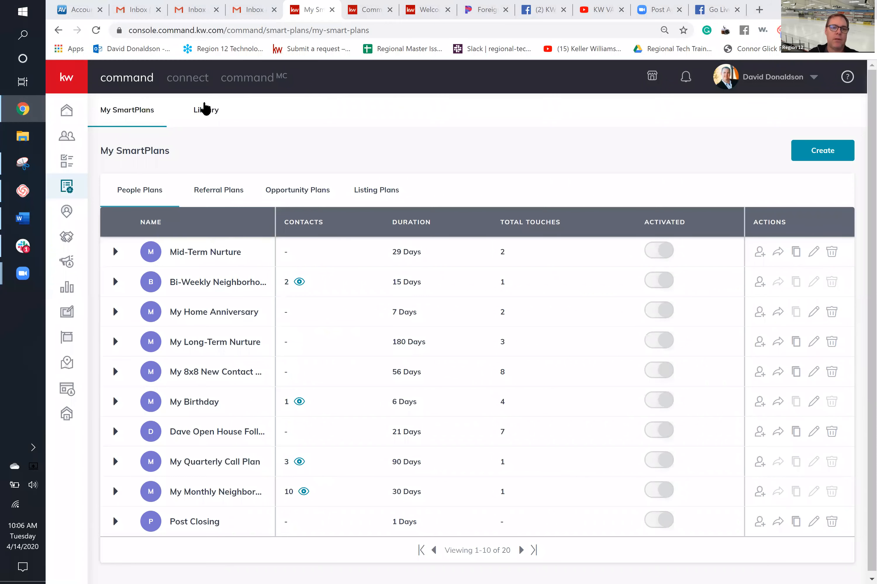
- Open the SmartPlans library and look through the available plan templates, from Bi-Weekly Neighborhood Nurture to Home Anniversary
left_click(209, 113)
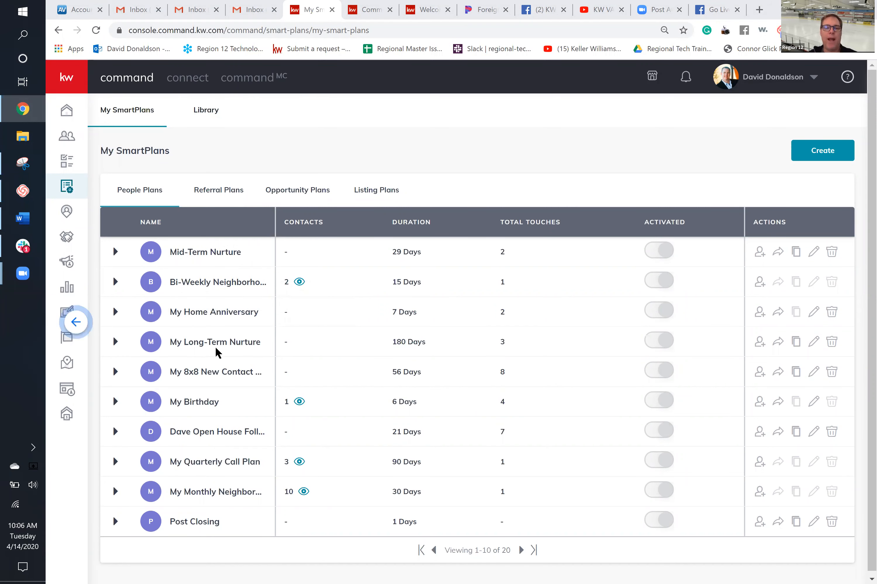
left_click(822, 155)
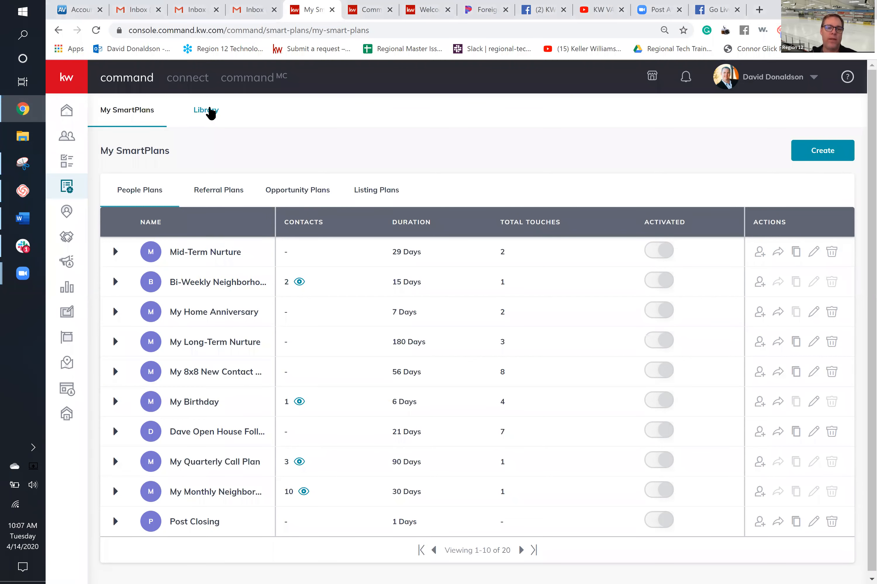
left_click(210, 111)
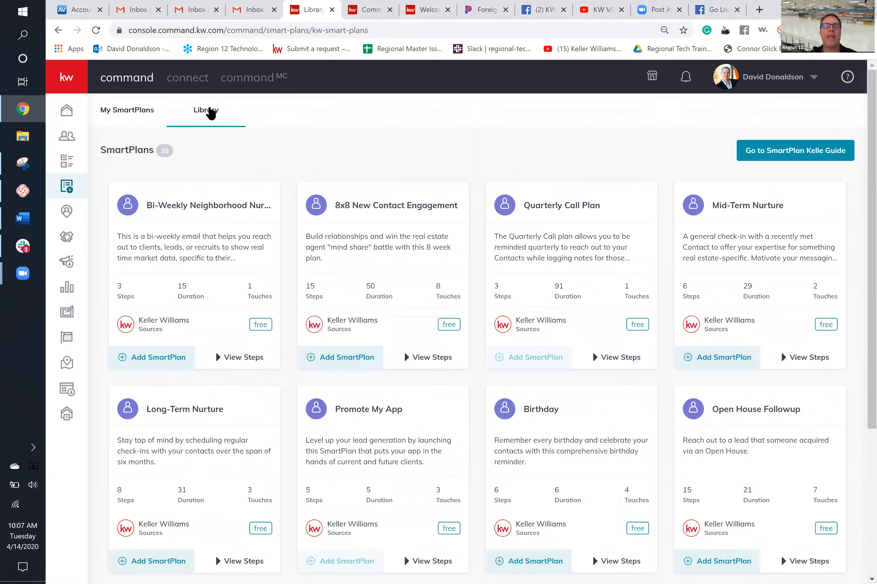
scroll(210, 113, "down", 5)
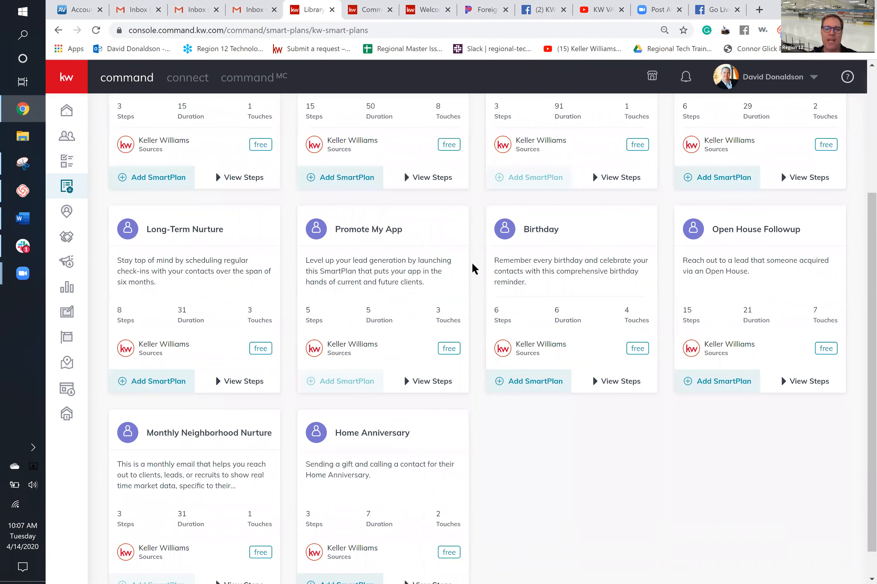
scroll(472, 265, "up", 3)
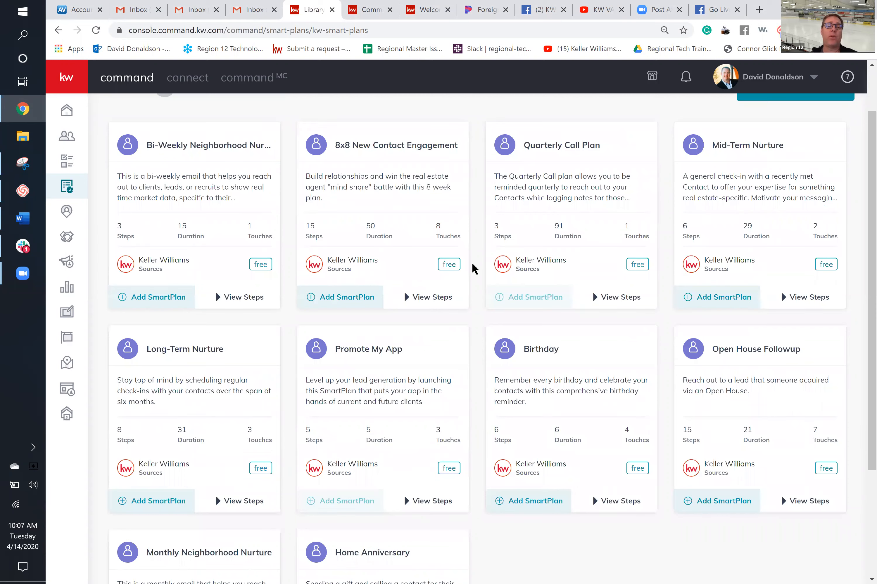
scroll(472, 263, "up", 2)
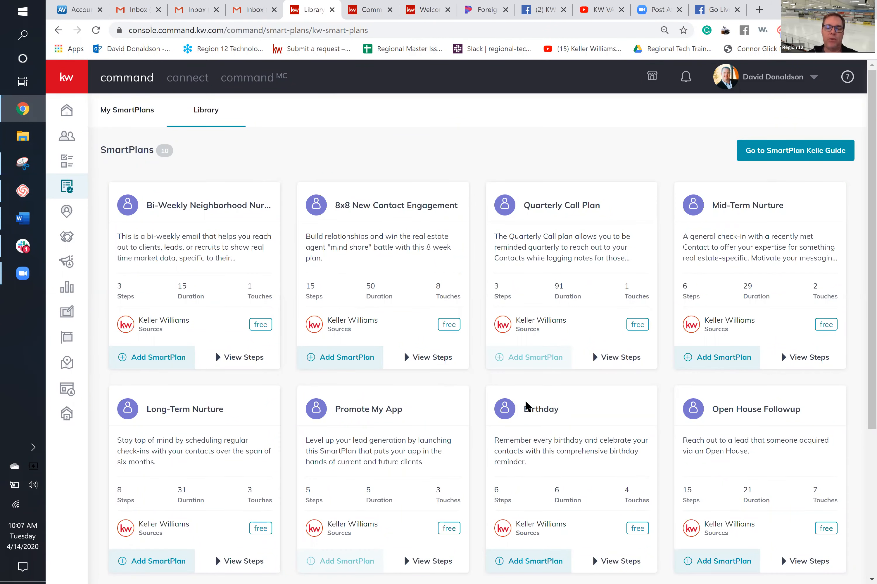
scroll(526, 403, "down", 1)
scroll(525, 402, "down", 1)
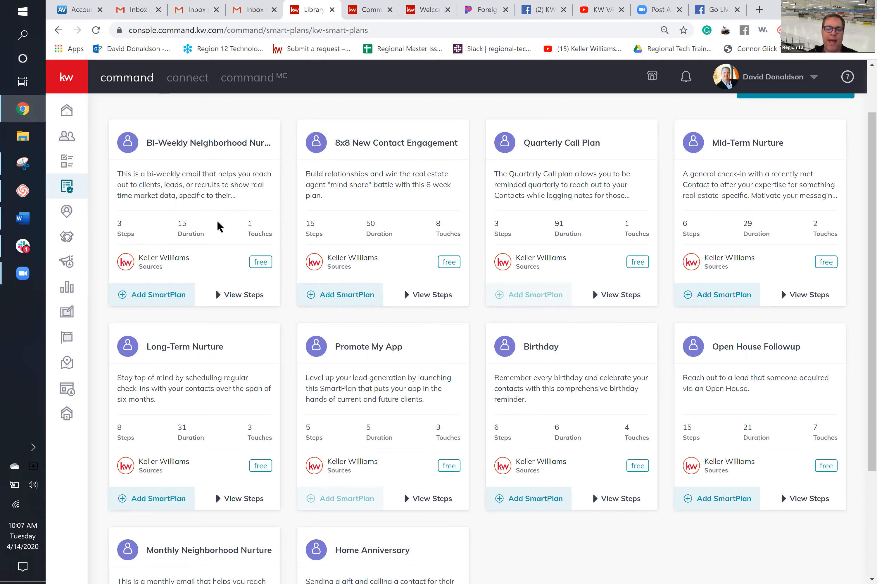
scroll(214, 509, "down", 2)
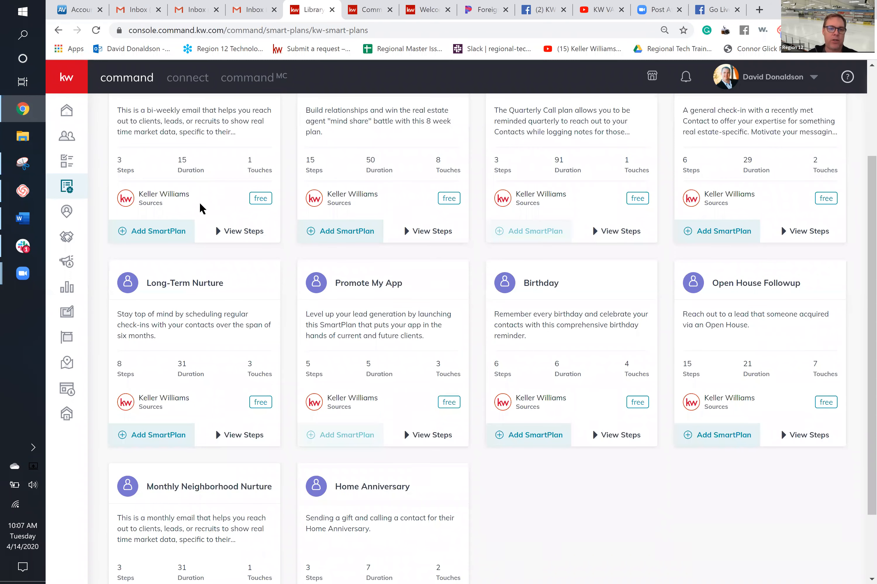
scroll(252, 514, "up", 1)
scroll(252, 514, "up", 3)
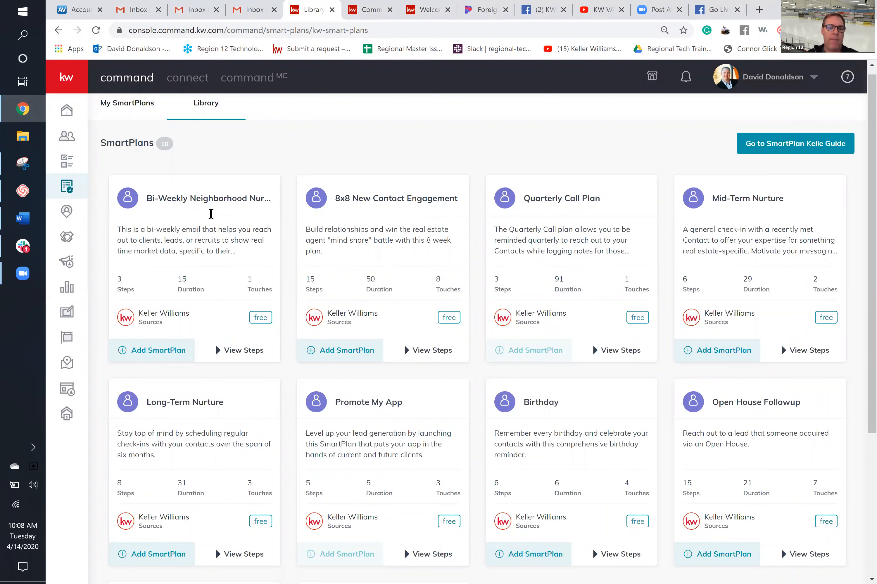
scroll(212, 296, "down", 5)
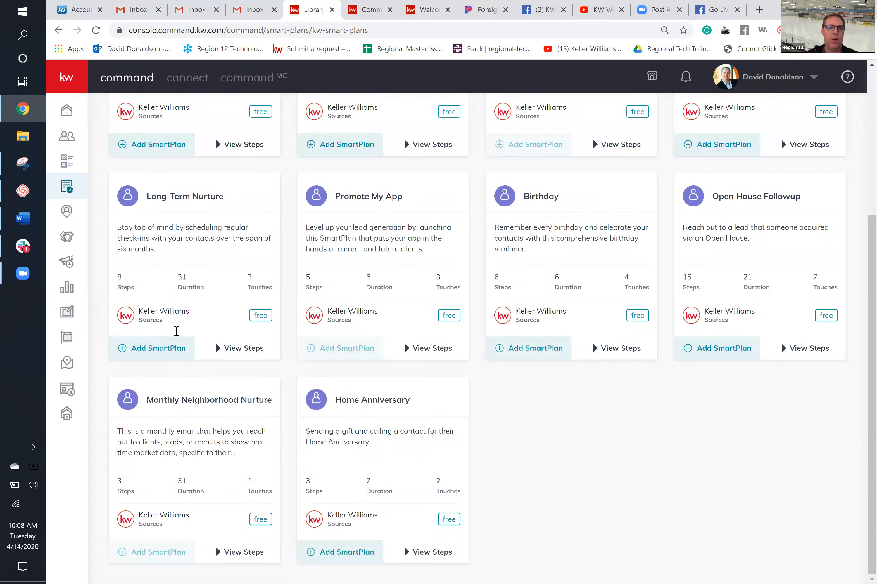
- Sort the Command contacts by Last Visited and open the record of the first contact in the list
left_click(65, 144)
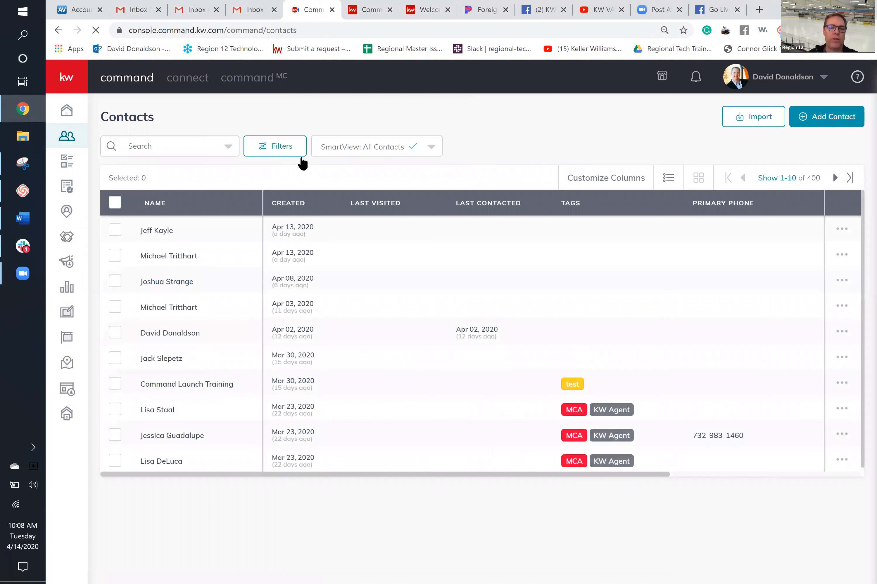
left_click(348, 213)
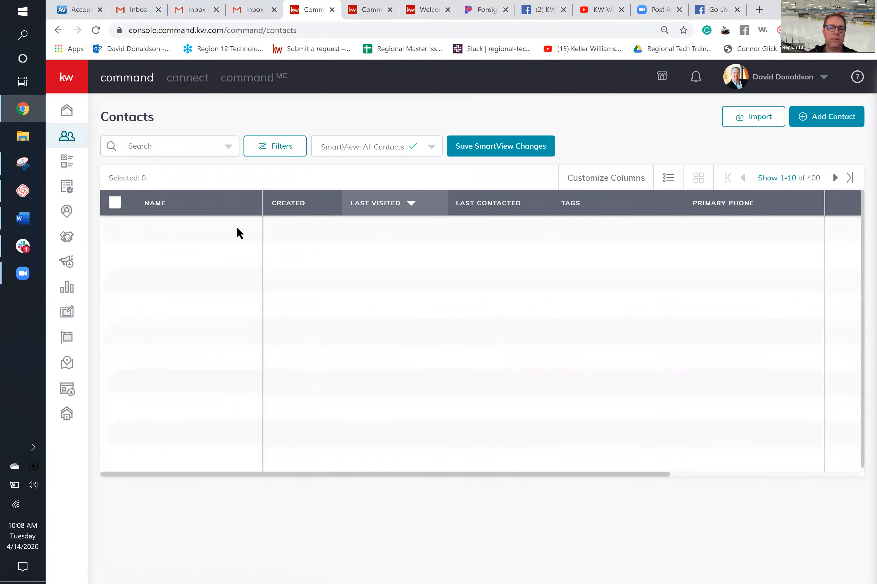
left_click(181, 232)
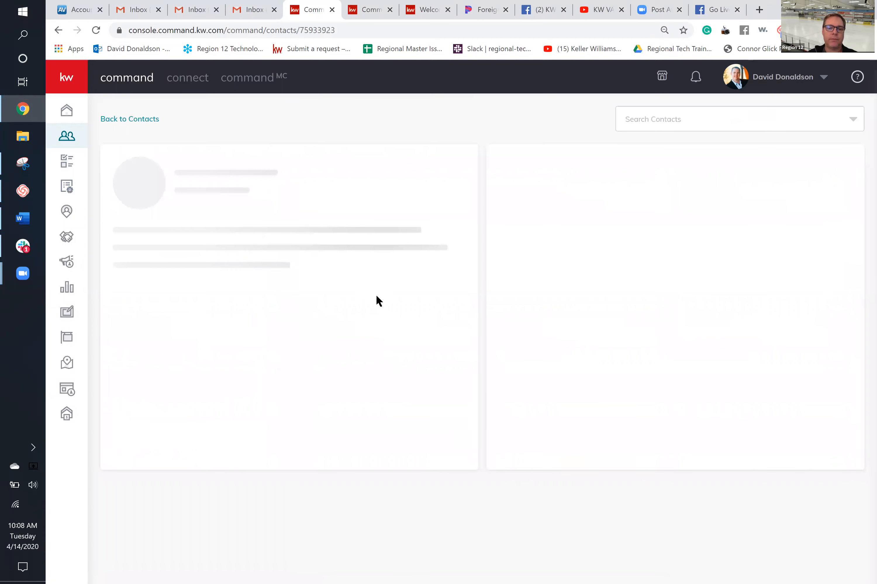
- Review the contact's neighborhoods and additional contact information, and preview the Jenkintown neighborhood snapshot
scroll(241, 280, "down", 5)
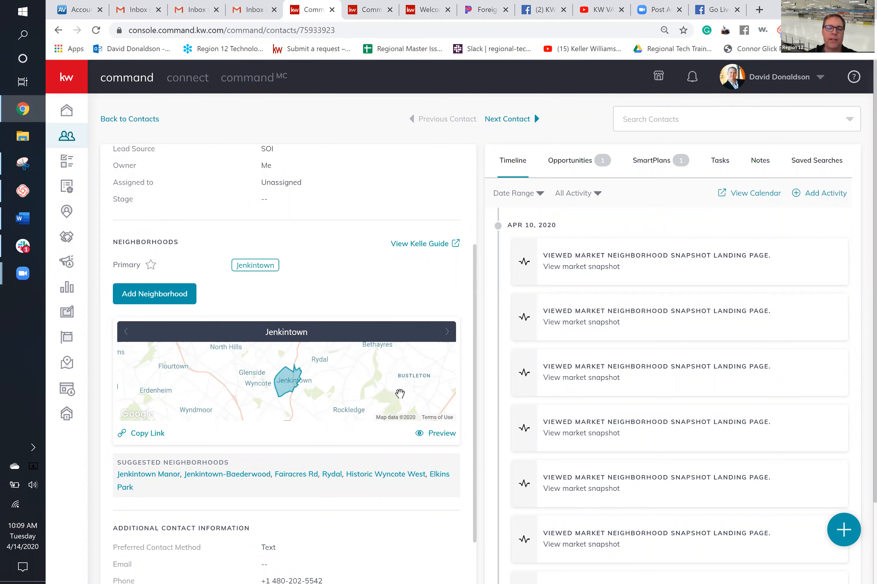
scroll(399, 393, "down", 5)
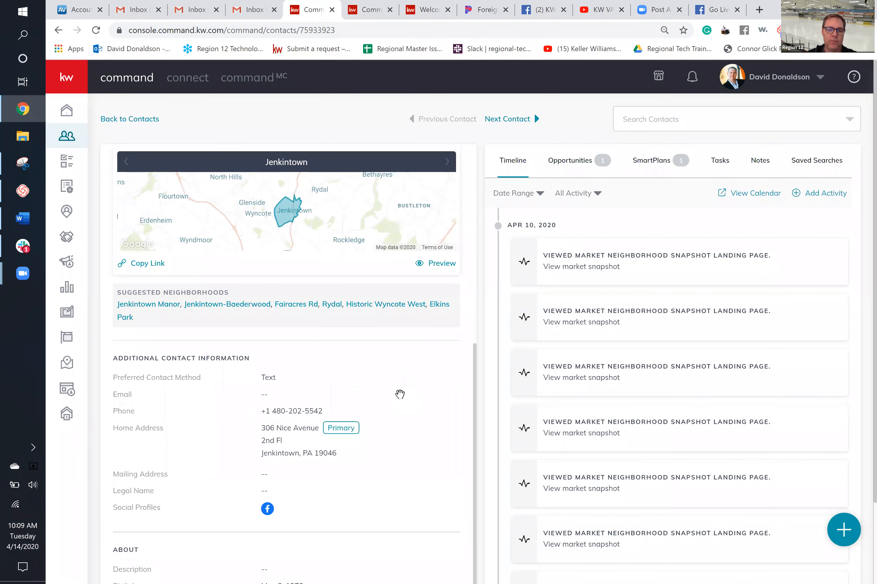
scroll(400, 392, "up", 4)
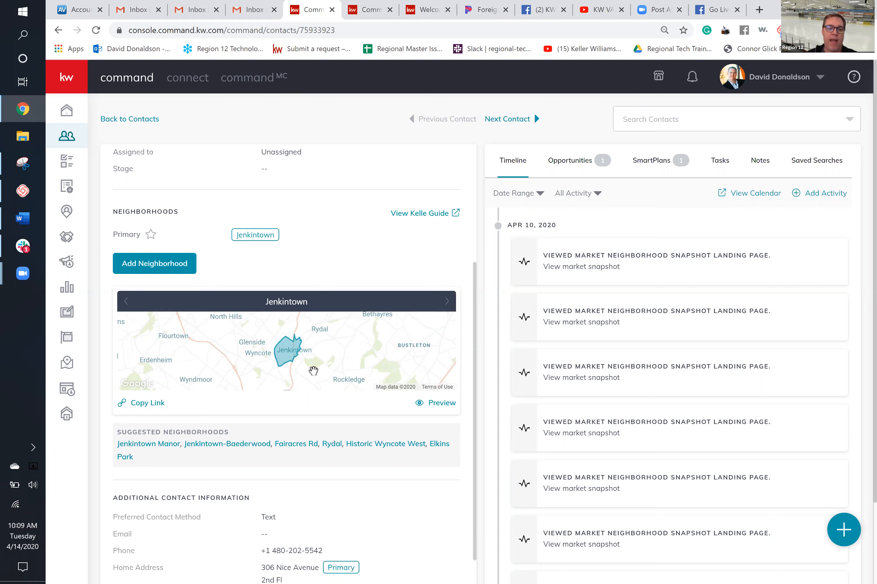
left_click(438, 404)
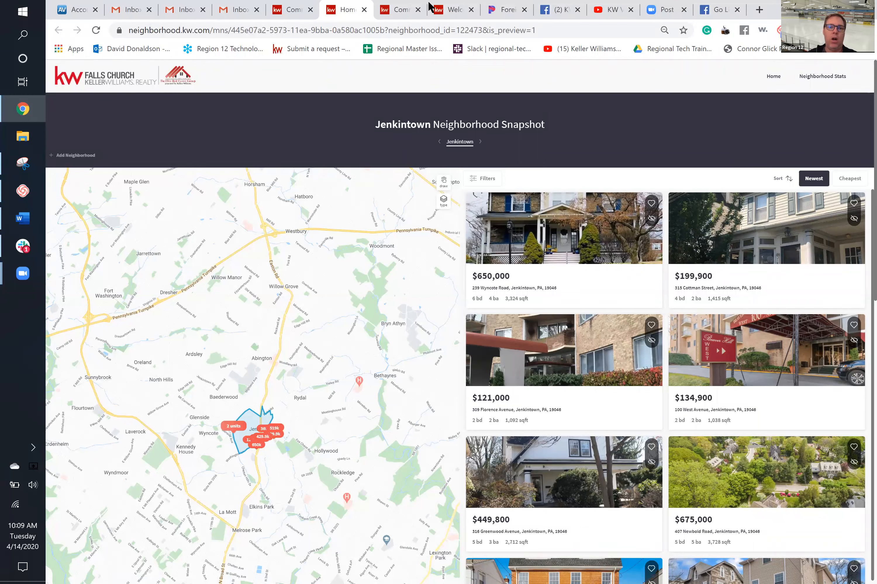
- Return to the contact's record, and switch to the open Command Email marketplace page
left_click(286, 15)
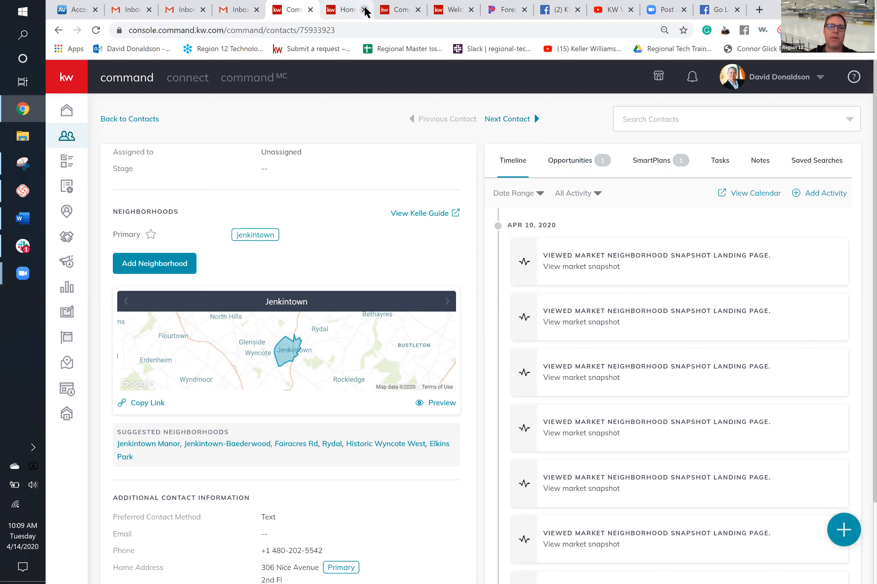
left_click(348, 10)
left_click(393, 10)
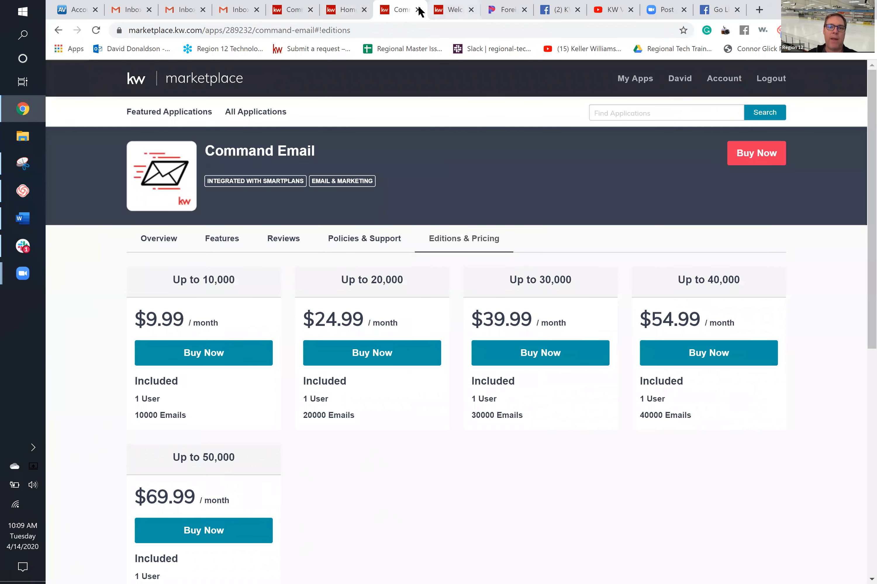
- Close the Command Email marketplace and Home pages, and open the SmartPlans library in Command
key("ctrl+w")
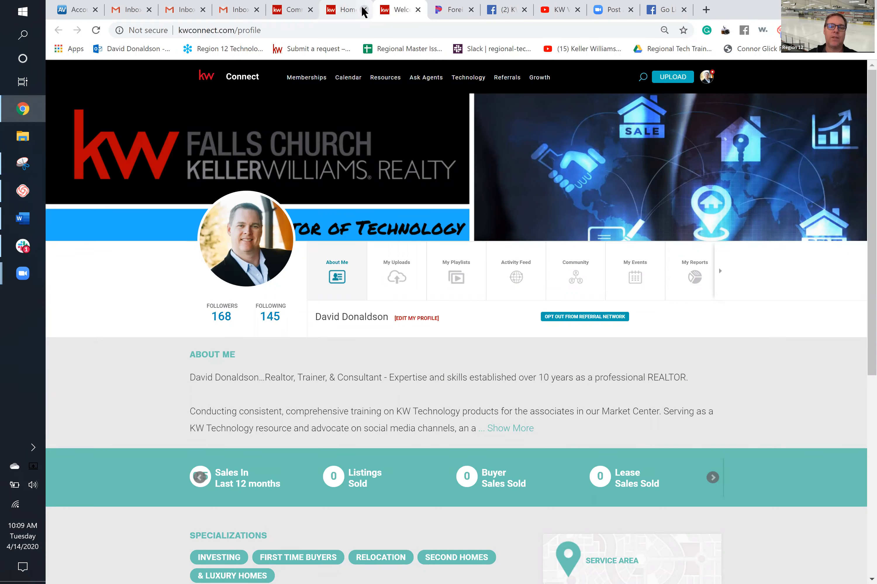
left_click(363, 10)
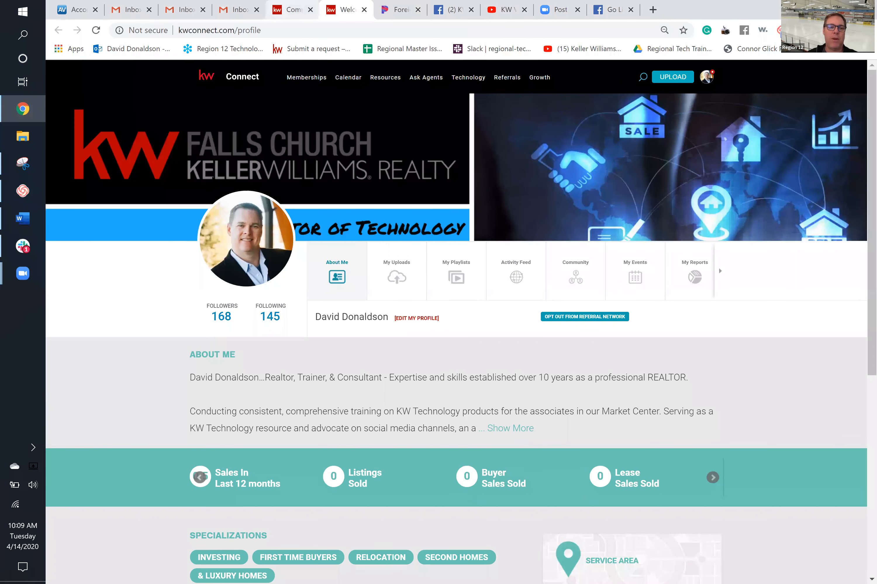
left_click(291, 9)
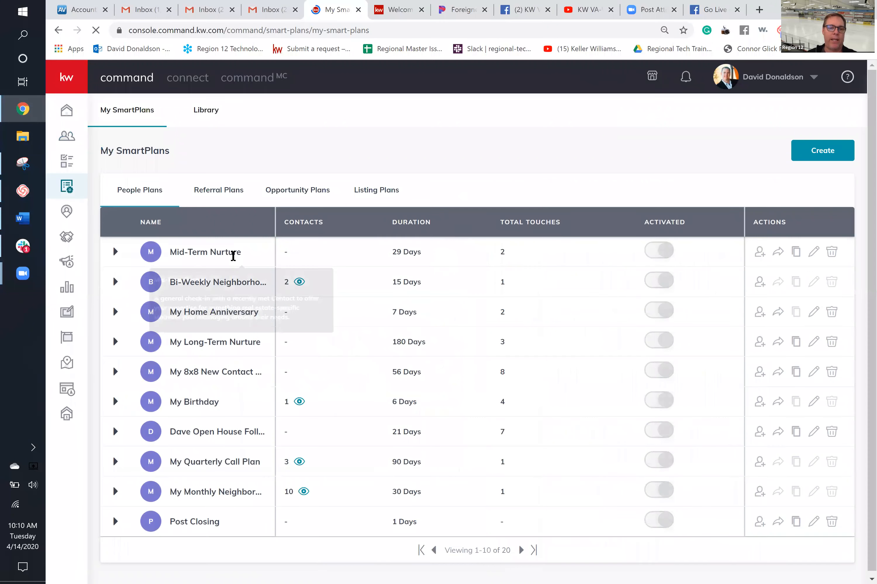
left_click(202, 113)
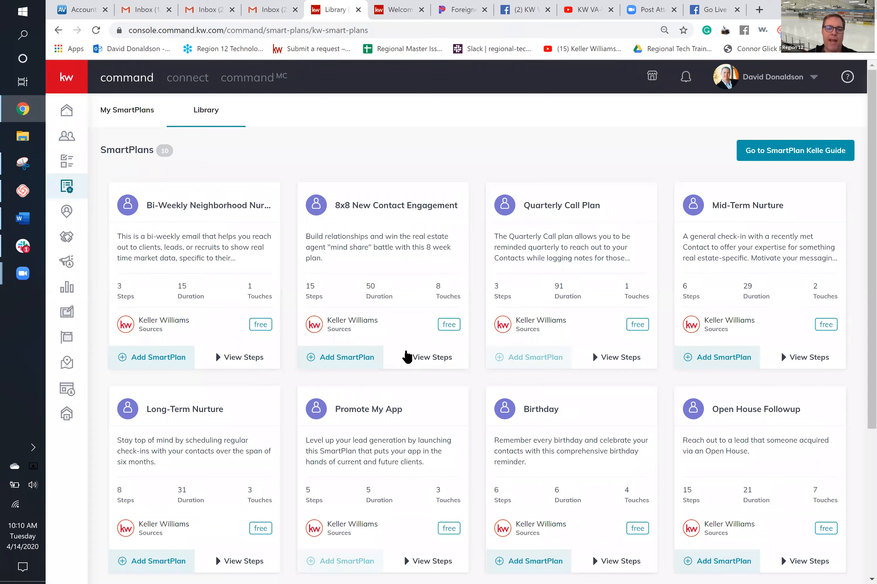
- Expand the steps of the 8x8 New Contact Engagement SmartPlan and review its texts, tasks, calls and delays
left_click(366, 358)
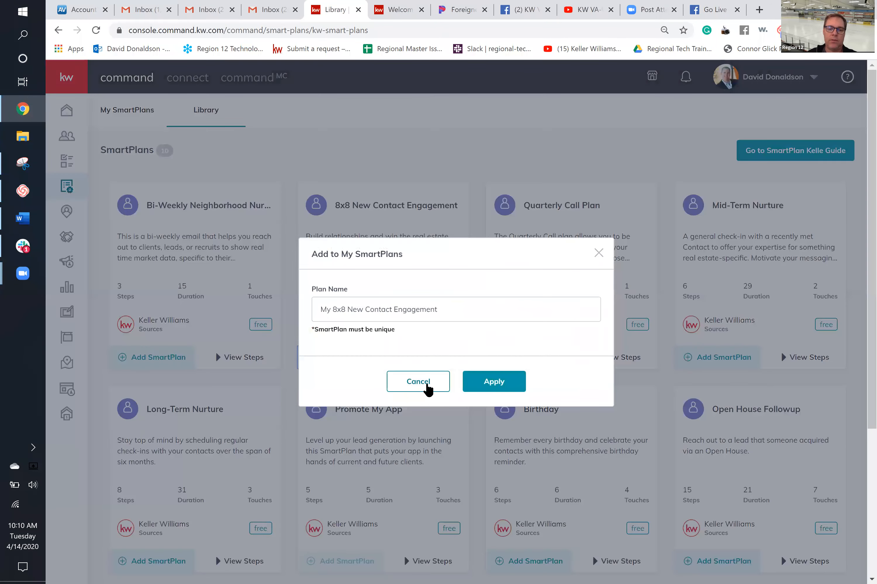
left_click(429, 383)
left_click(430, 362)
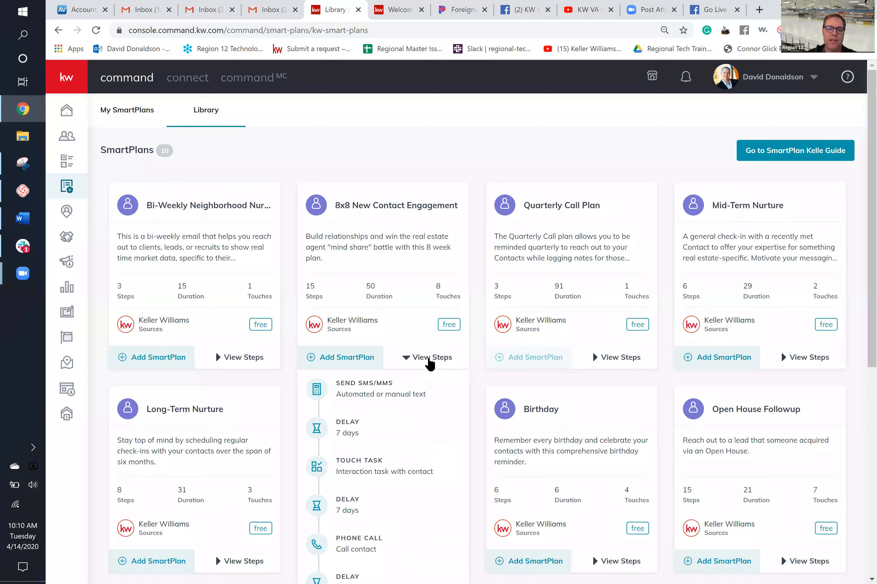
scroll(366, 147, "down", 5)
mouse_move(365, 147)
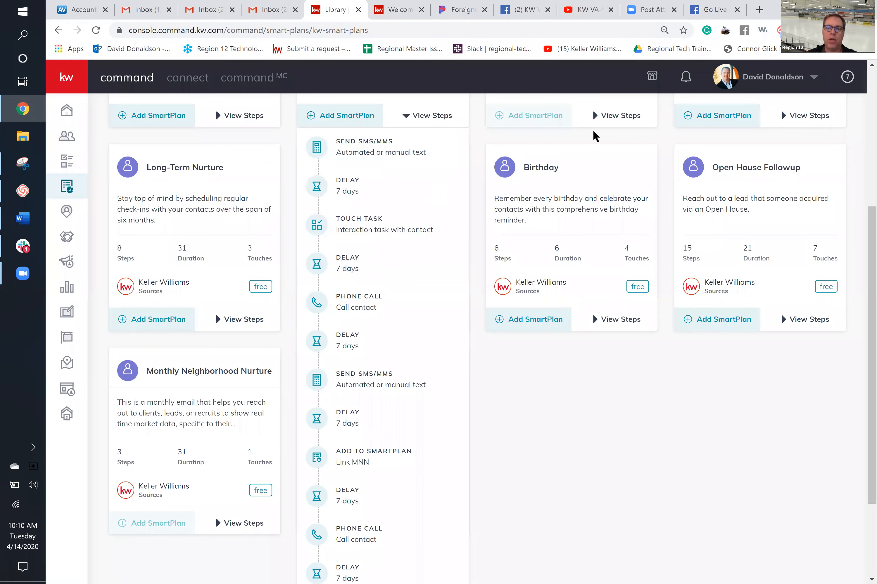
- Review the steps of the Quarterly Call Plan and the Mid-Term Nurture SmartPlan, including their phone call and SMS details
scroll(597, 274, "up", 5)
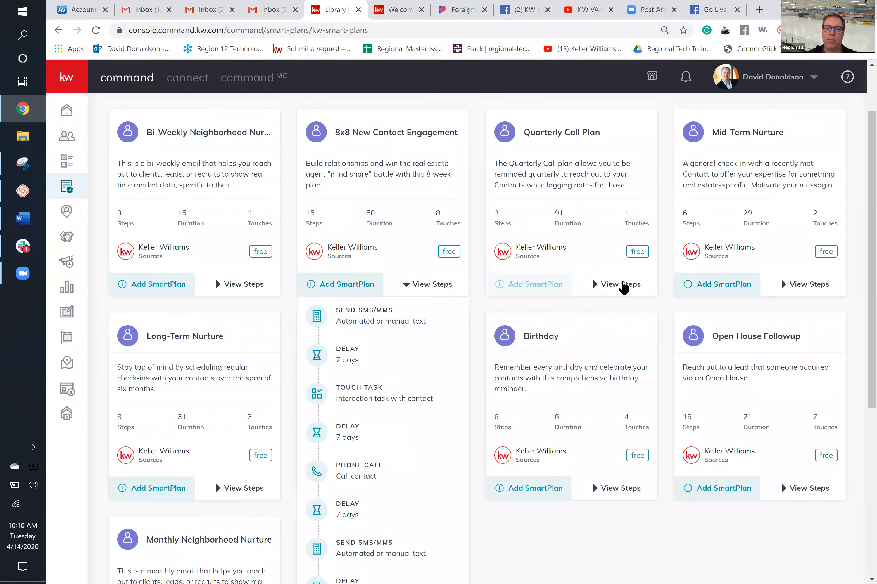
left_click(621, 290)
left_click(446, 291)
mouse_move(564, 320)
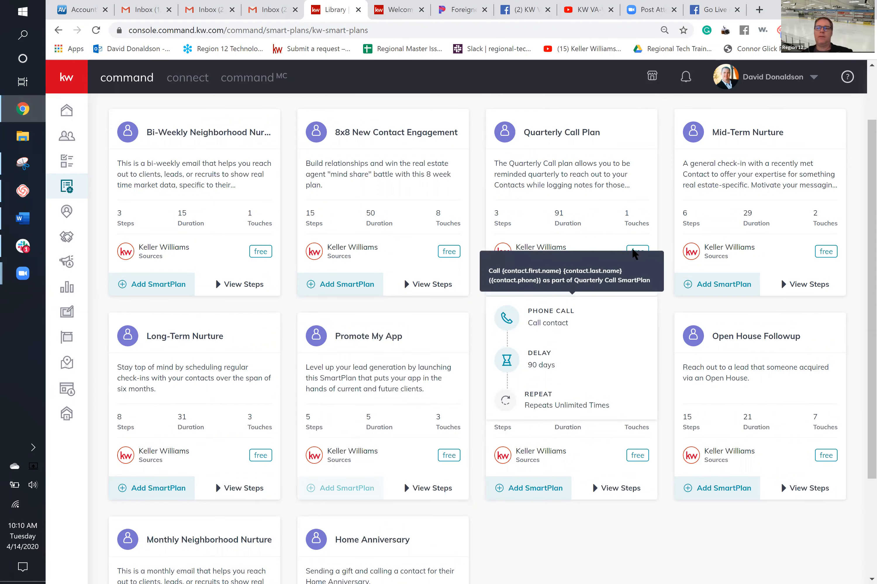
left_click(786, 291)
left_click(786, 291)
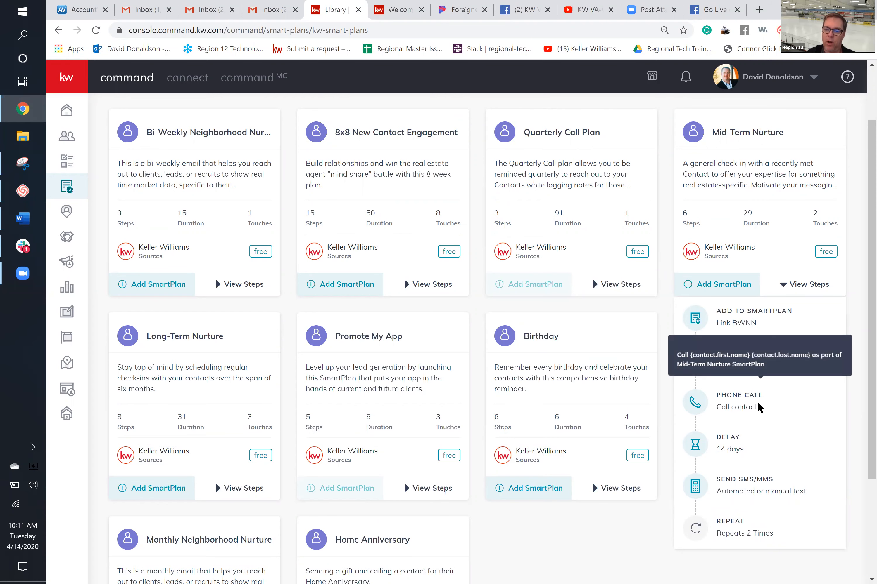
mouse_move(761, 468)
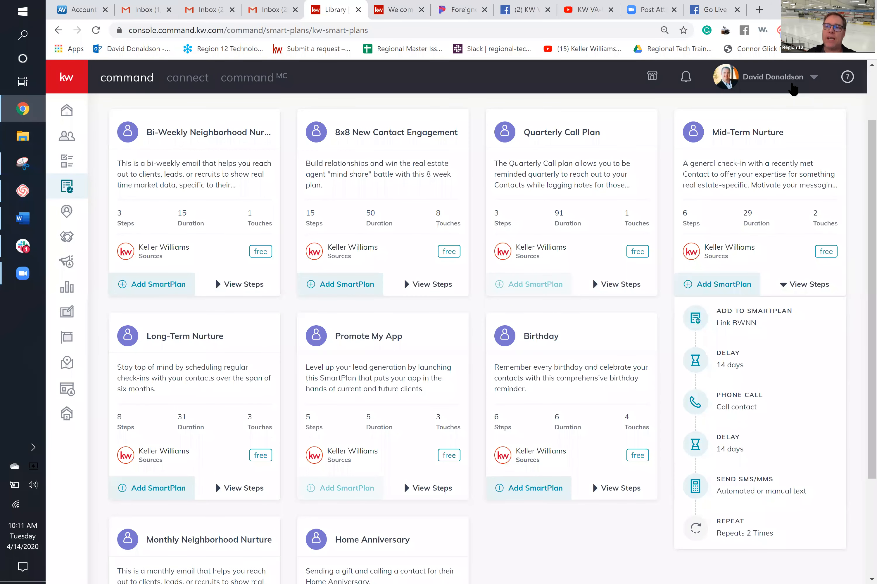
- Open the Command settings and look through the list of application integrations
left_click(791, 84)
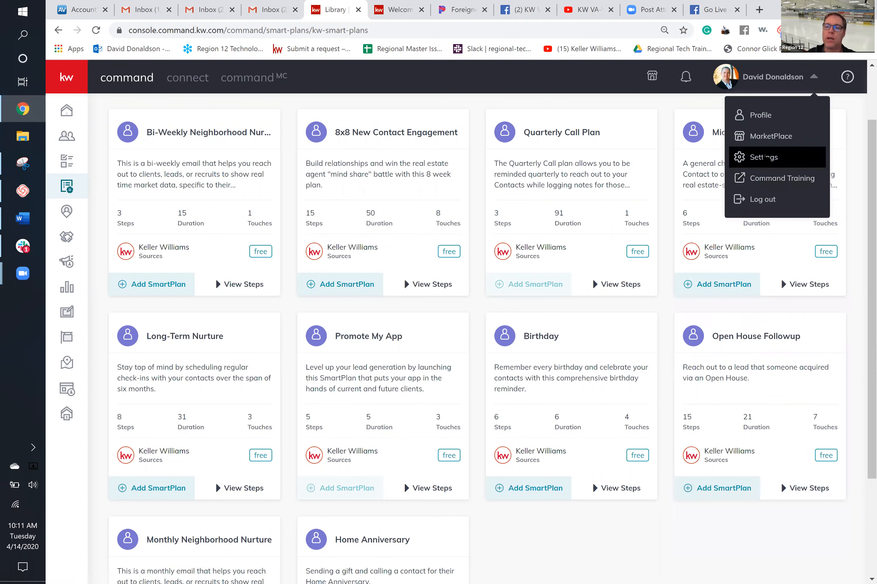
left_click(764, 157)
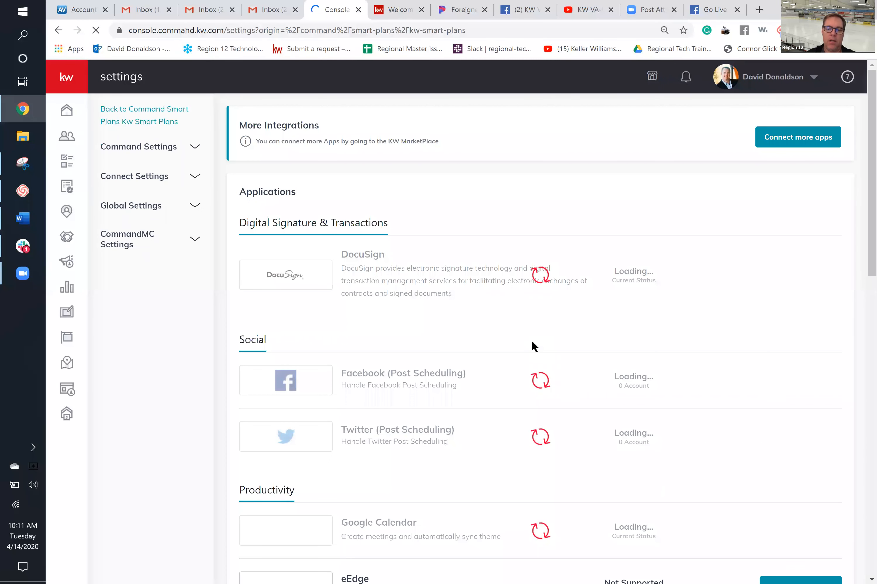
scroll(502, 403, "down", 4)
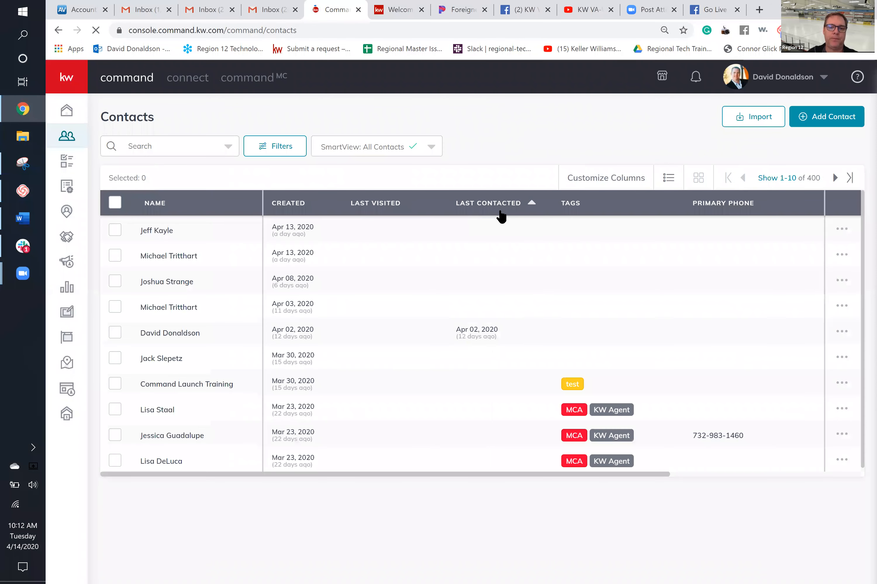
- Sort the contacts by Last Visited and open the record of the first contact in the list
left_click(442, 211)
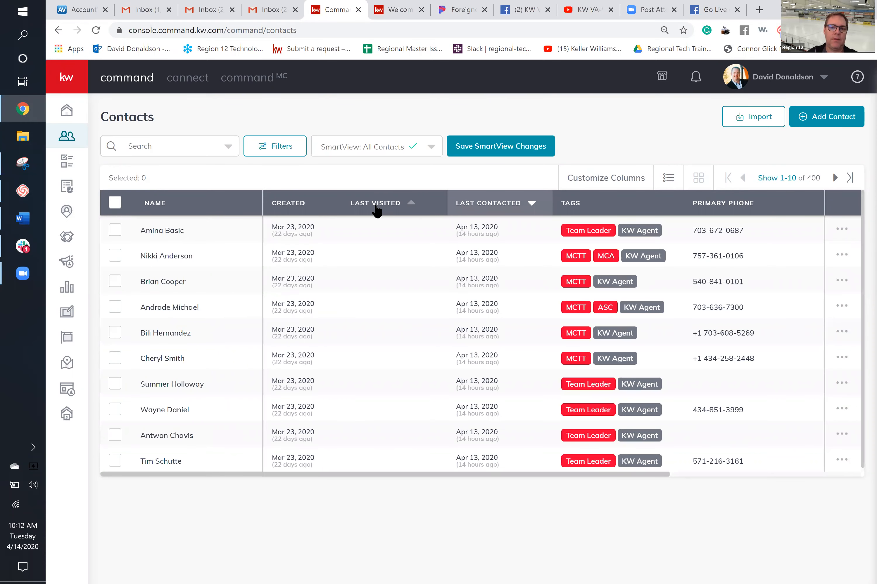
left_click(391, 209)
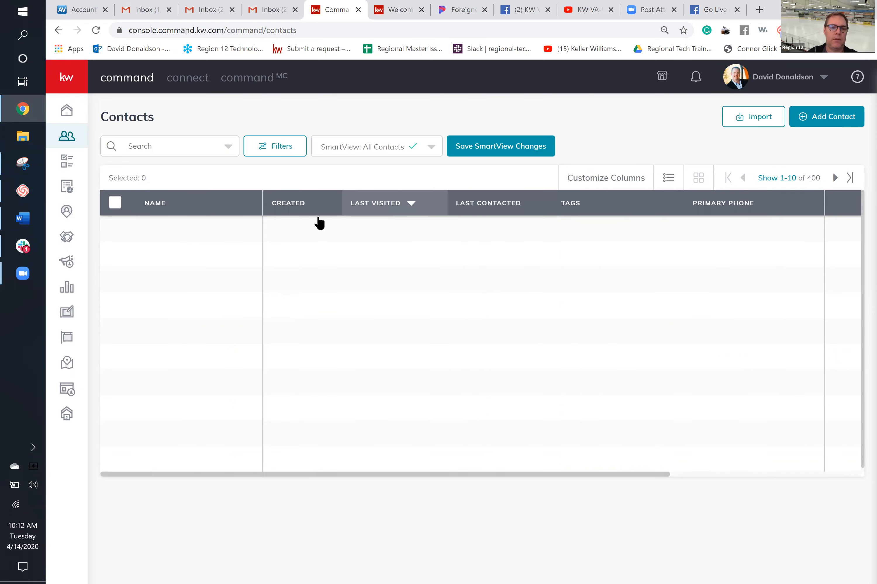
left_click(189, 231)
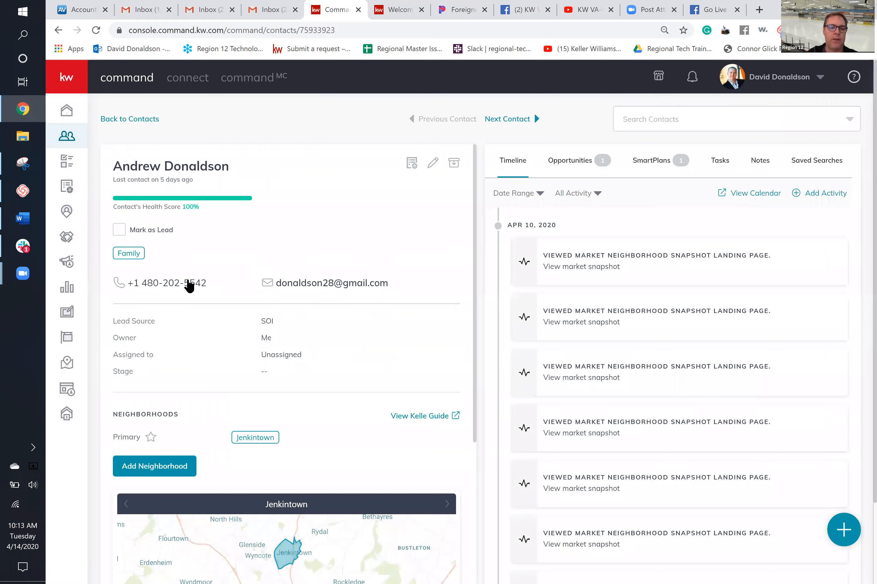
- Open the text message form for the contact, inspect the sender number, and close the form without sending
left_click(188, 283)
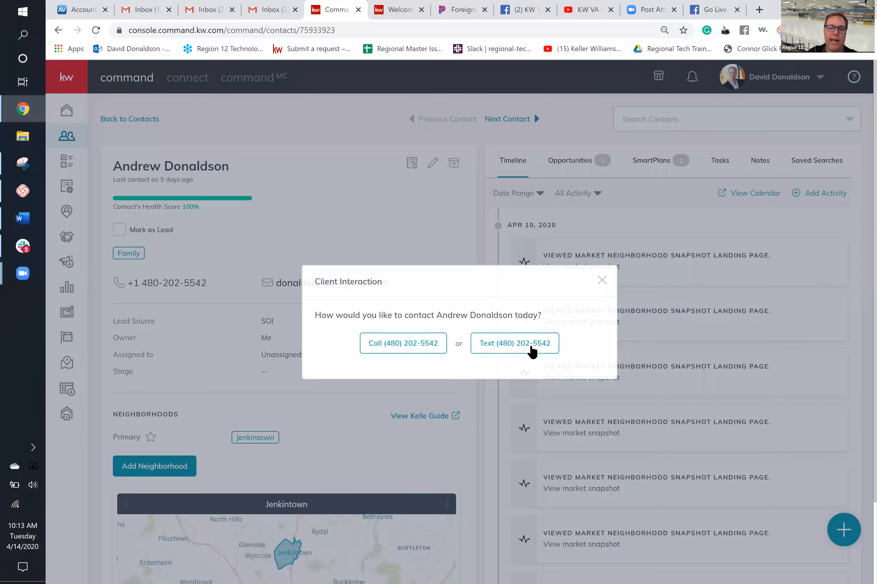
left_click(532, 347)
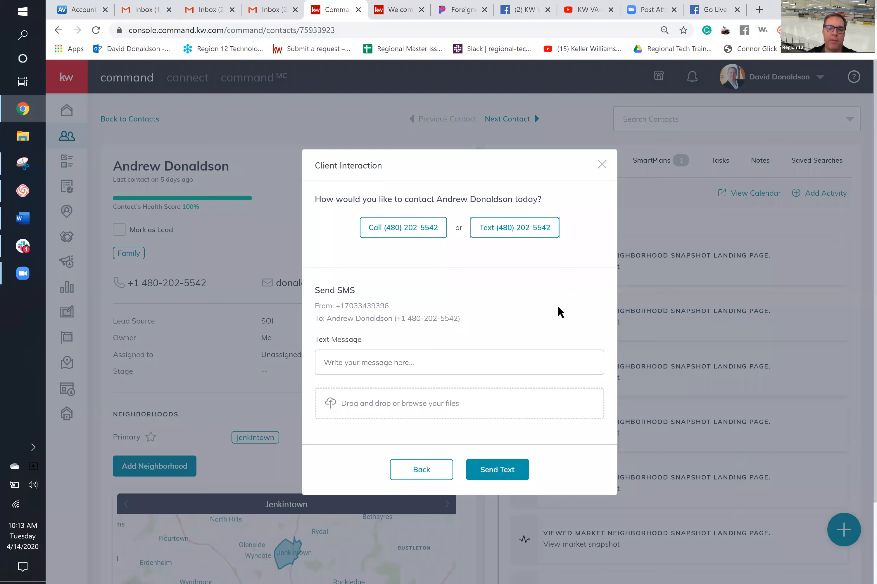
double_click(370, 306)
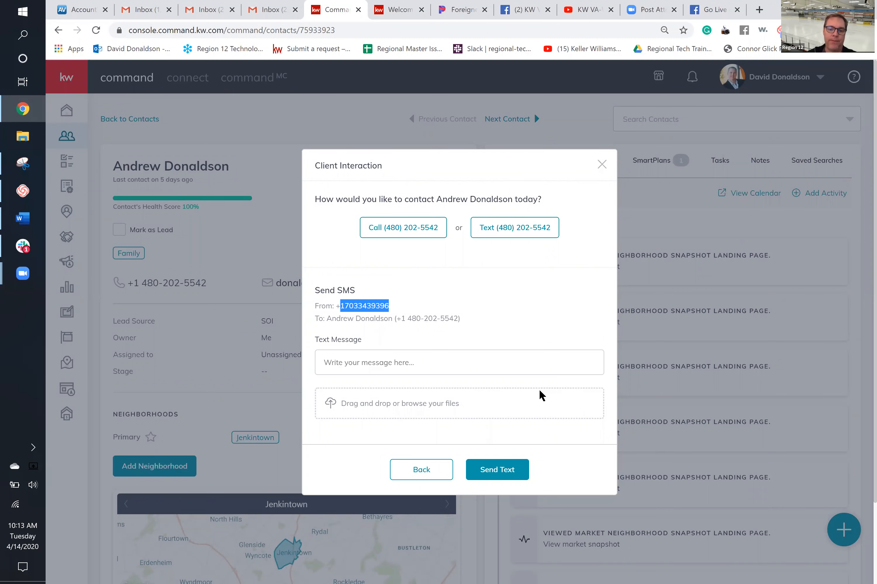
left_click(600, 167)
left_click(600, 167)
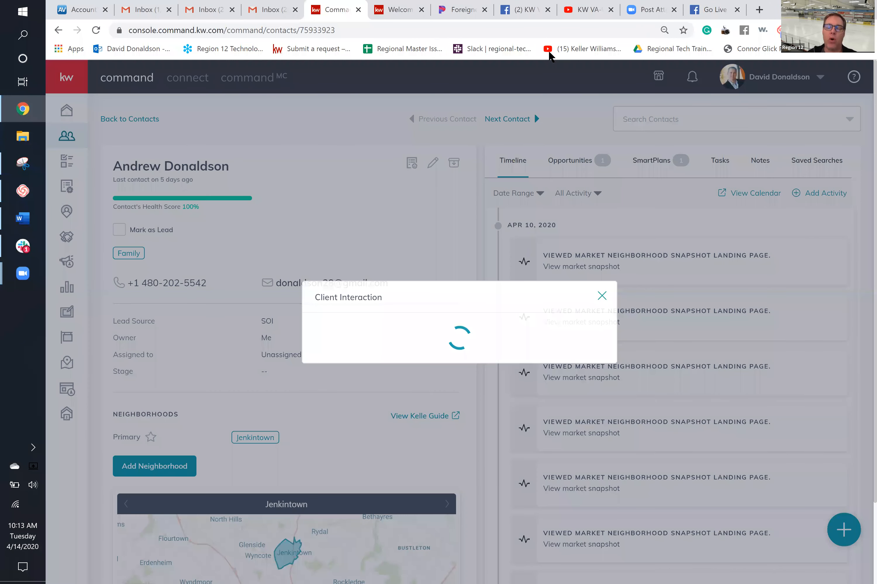
- Return to the SmartPlans library and look over the available plan templates
left_click(67, 186)
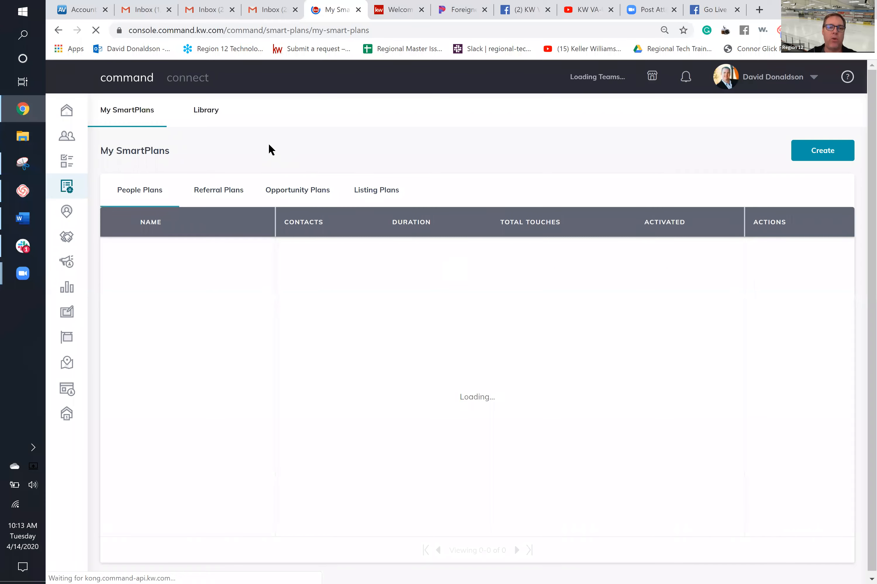
left_click(204, 118)
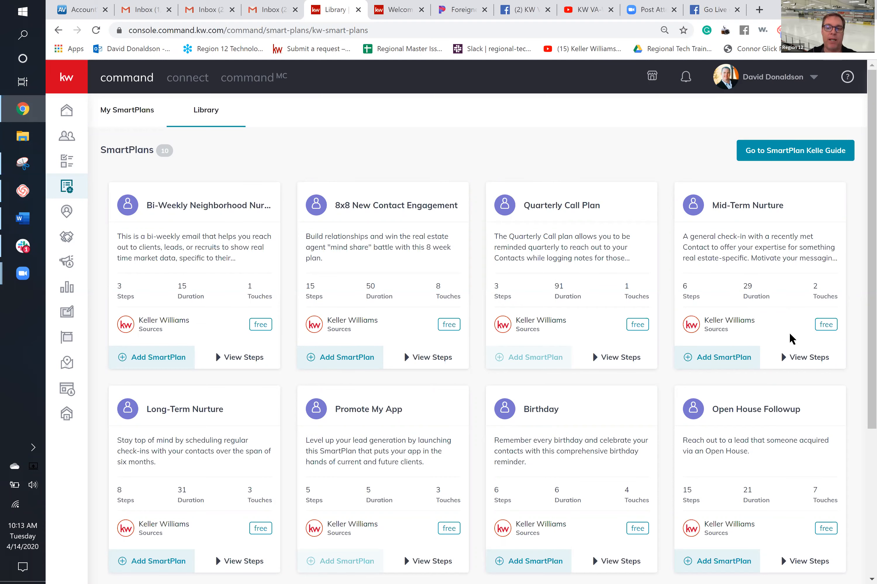
scroll(789, 334, "down", 1)
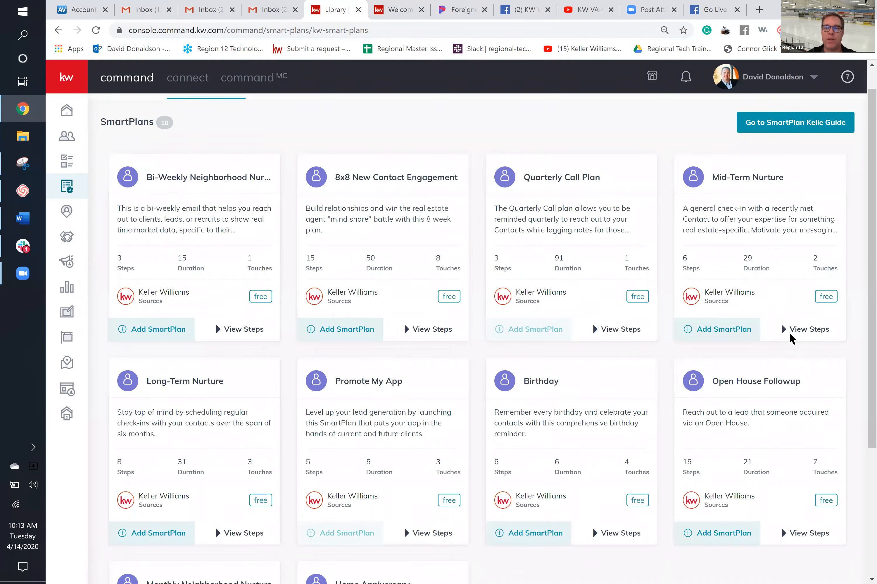
scroll(778, 285, "up", 1)
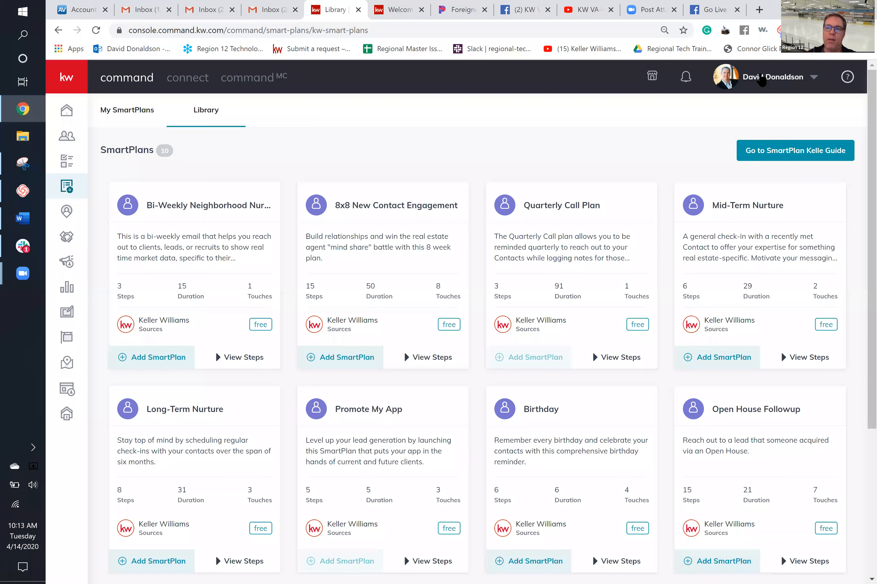
- Open the Marketing Profile page under Connect Settings in the account settings
left_click(762, 79)
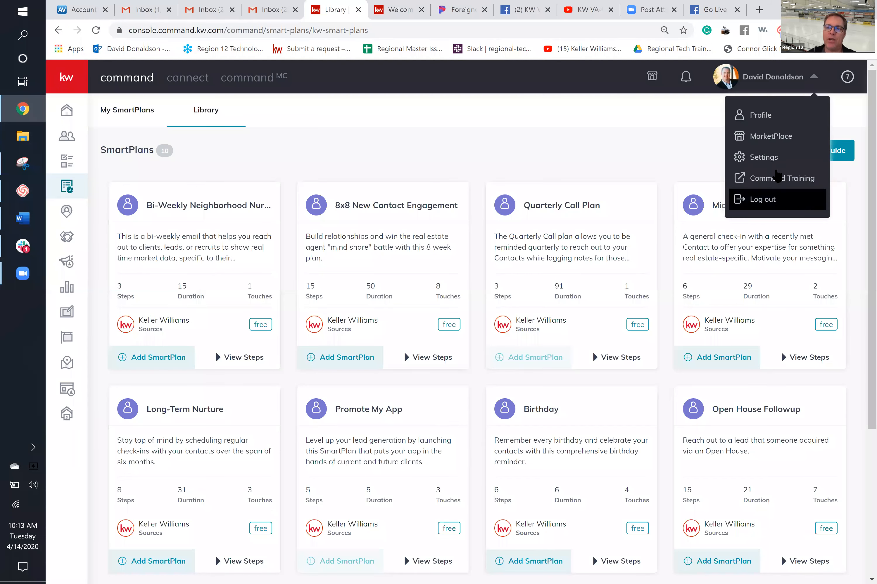
left_click(774, 159)
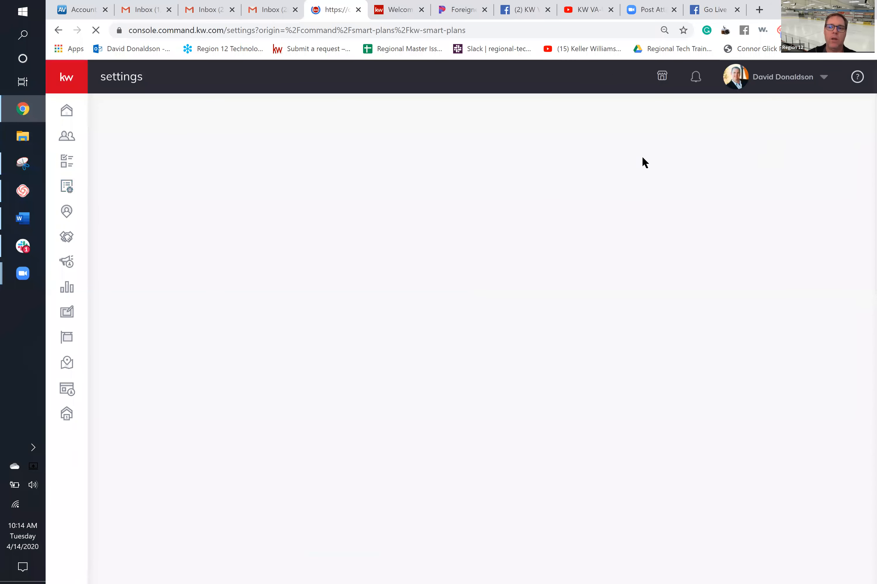
left_click(798, 78)
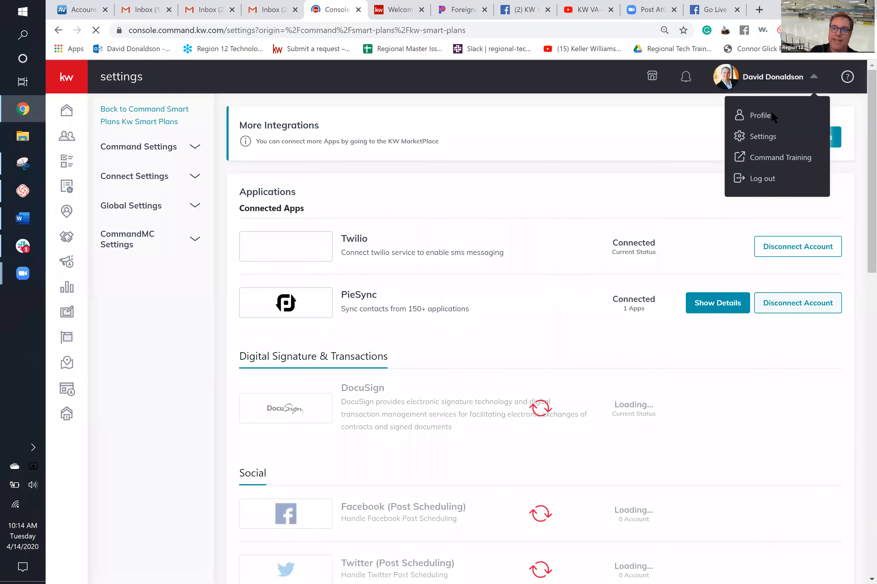
left_click(172, 177)
left_click(162, 203)
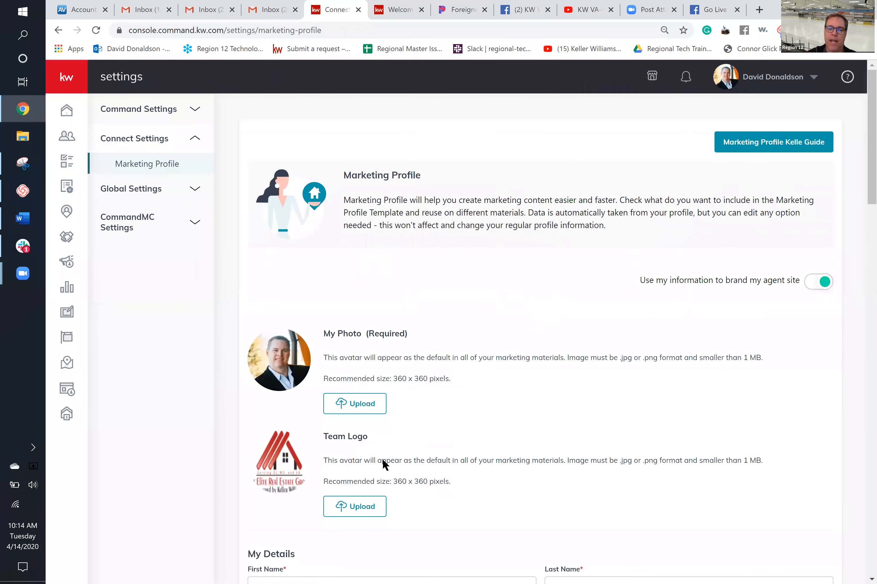
- Review the Marketing Profile from the photo and personal details to the compliance and social sections, and return to My SmartPlans
scroll(559, 348, "down", 5)
scroll(557, 341, "down", 8)
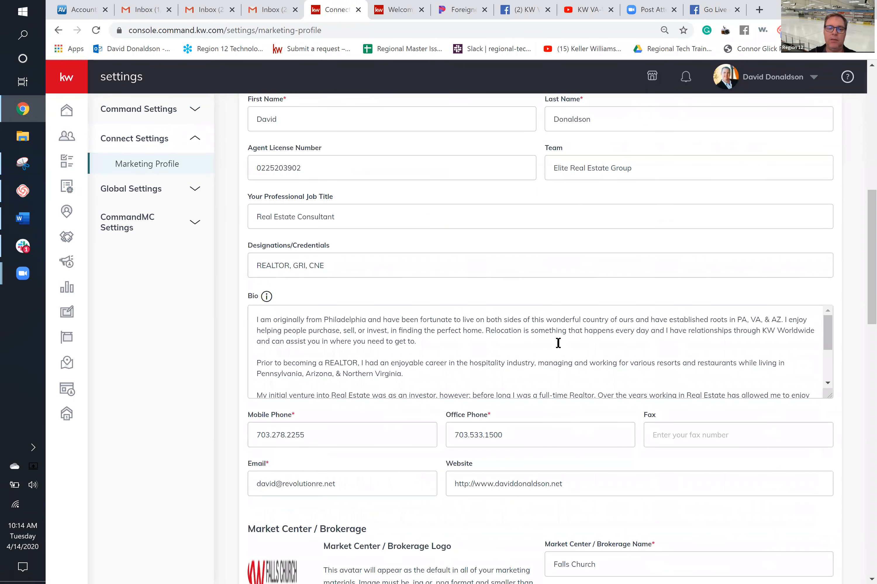
scroll(632, 385, "up", 10)
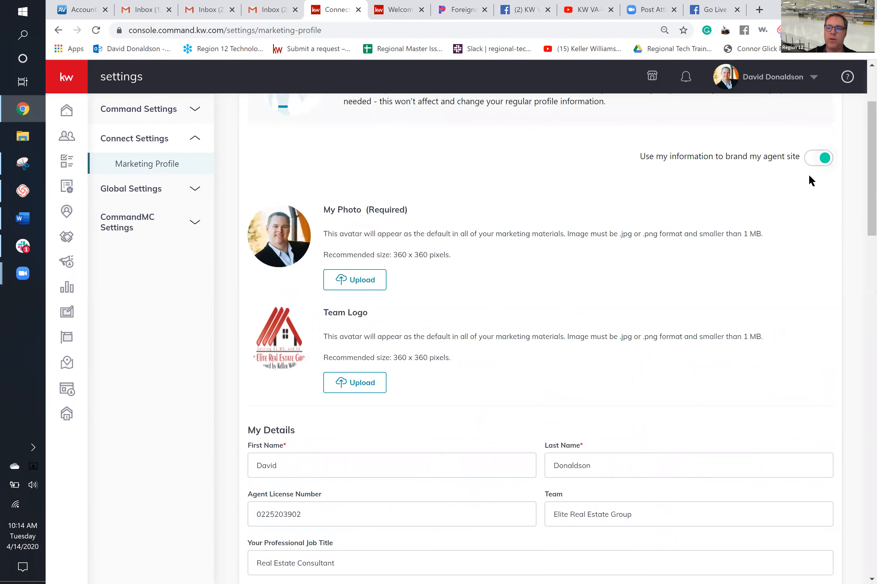
scroll(706, 305, "down", 6)
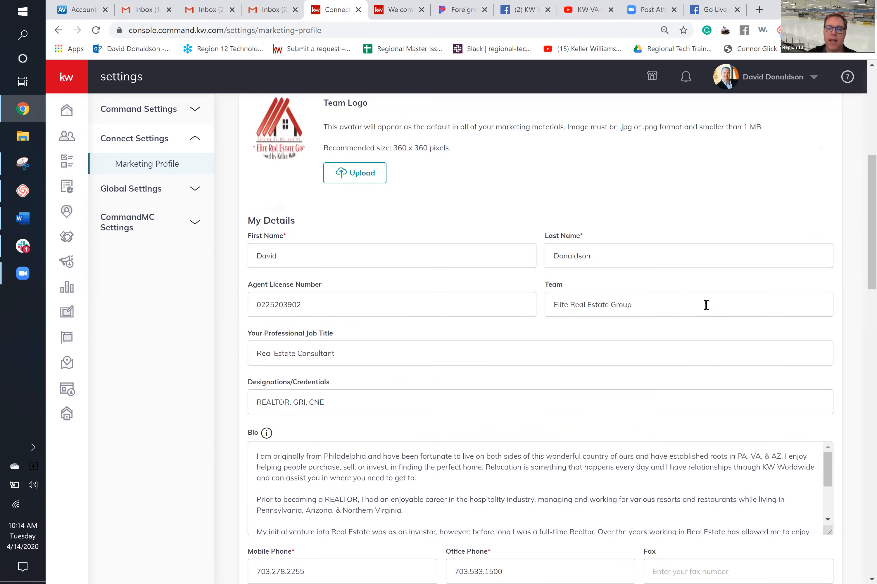
scroll(706, 306, "down", 20)
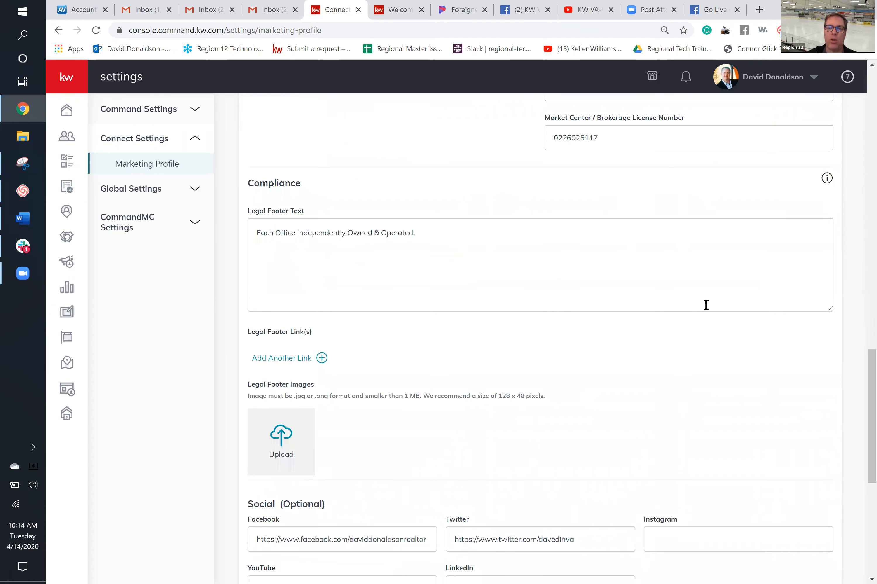
scroll(706, 305, "up", 20)
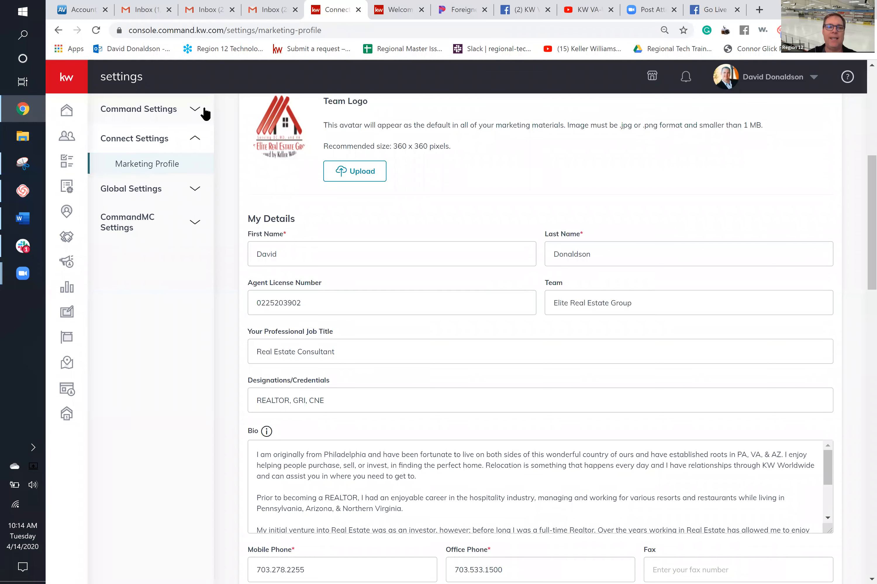
left_click(68, 186)
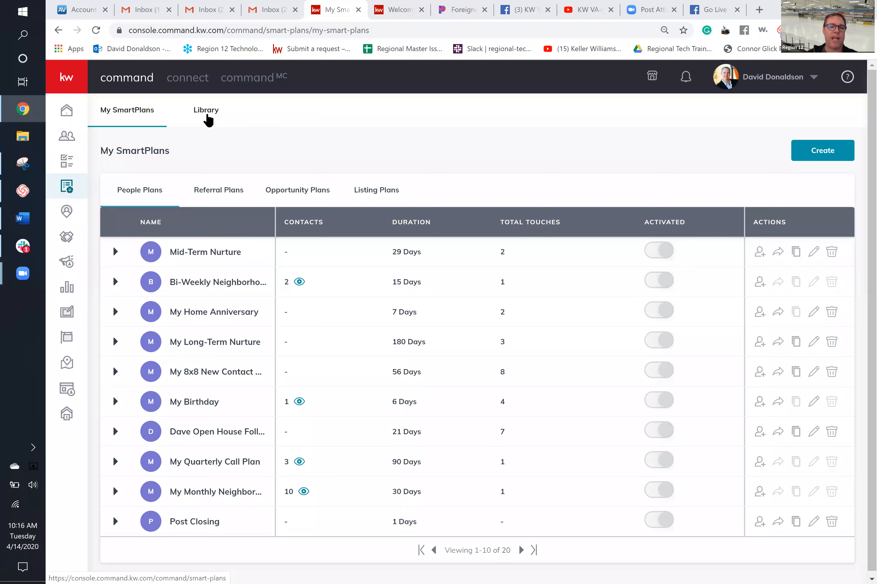
- Open the SmartPlans library and examine all the available plan templates with their steps, durations and touches
left_click(206, 113)
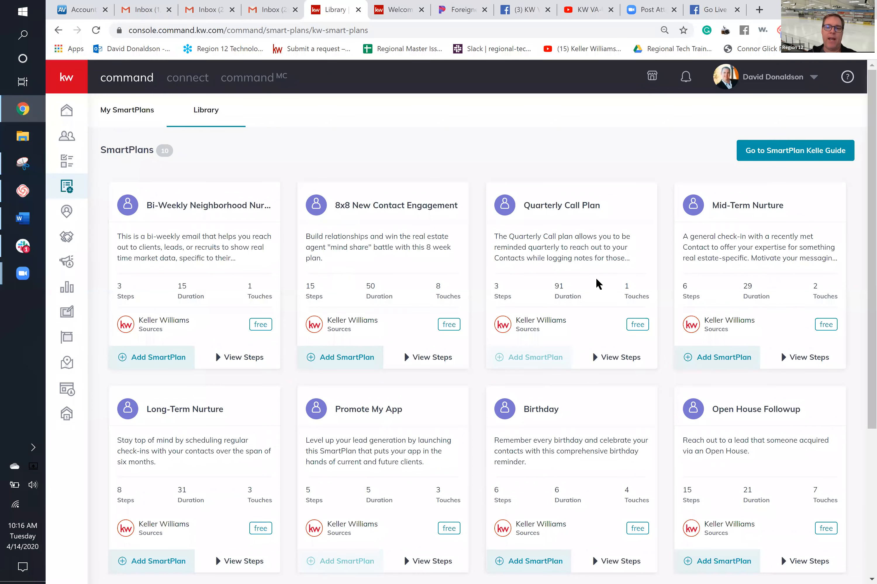
scroll(602, 312, "down", 4)
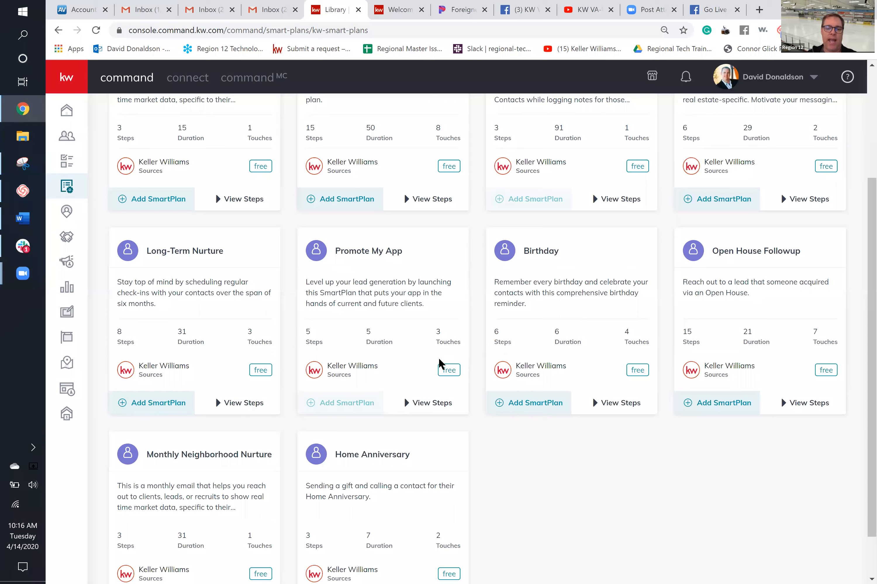
scroll(438, 364, "up", 1)
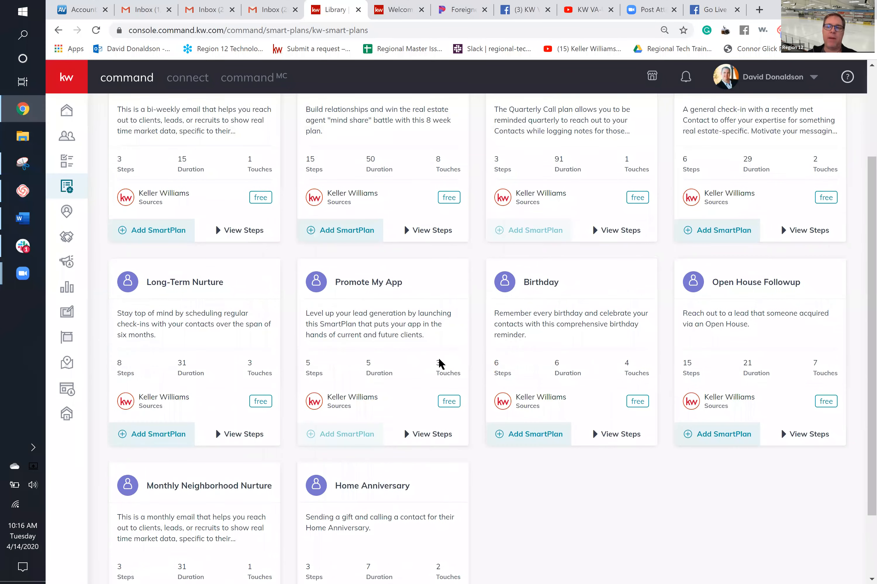
scroll(439, 363, "up", 4)
scroll(440, 365, "down", 1)
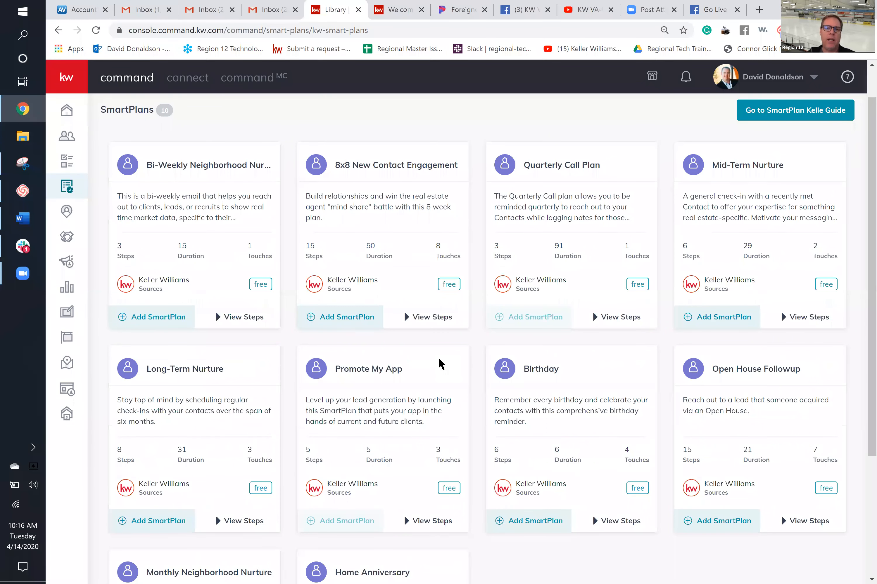
scroll(439, 364, "down", 2)
scroll(157, 440, "down", 2)
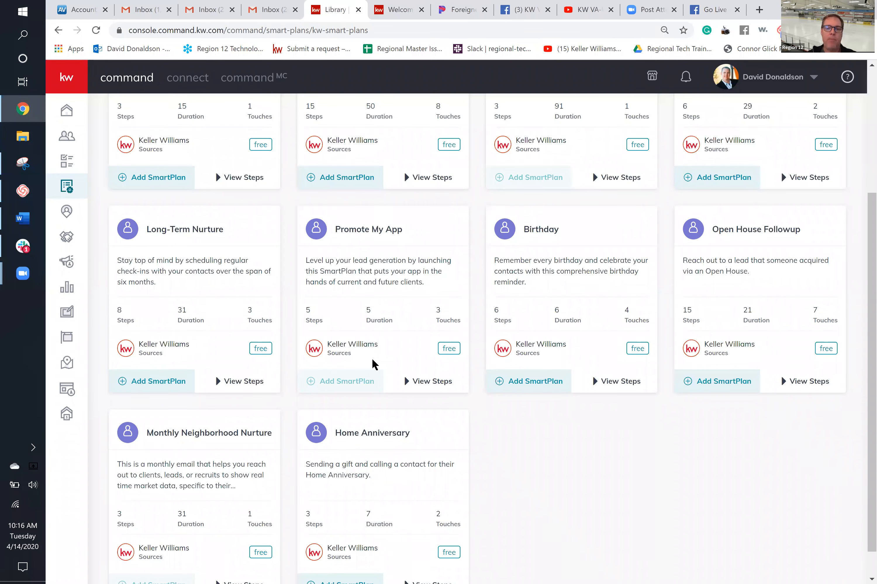
scroll(373, 364, "up", 1)
scroll(372, 364, "up", 3)
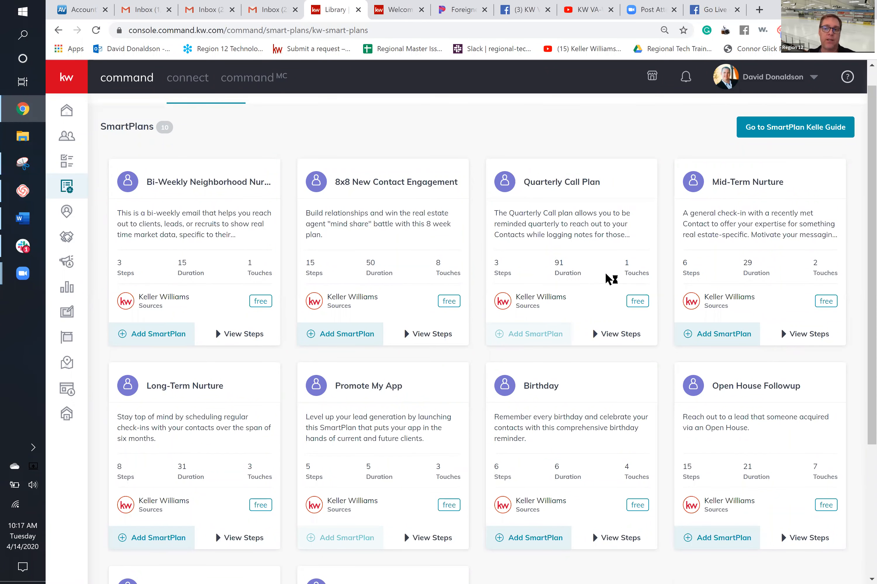
scroll(605, 279, "down", 2)
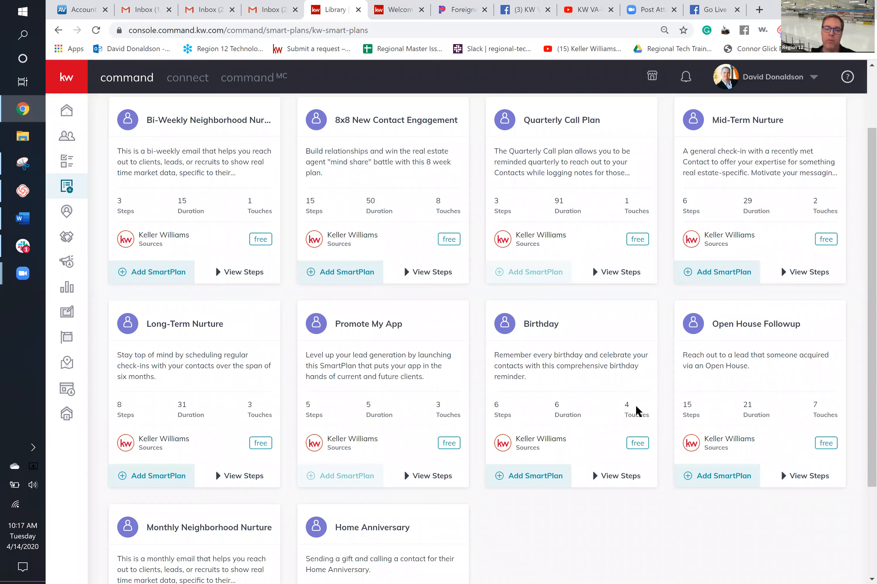
- Expand the steps of the Birthday SmartPlan and inspect the details of its touch tasks and phone call
left_click(624, 467)
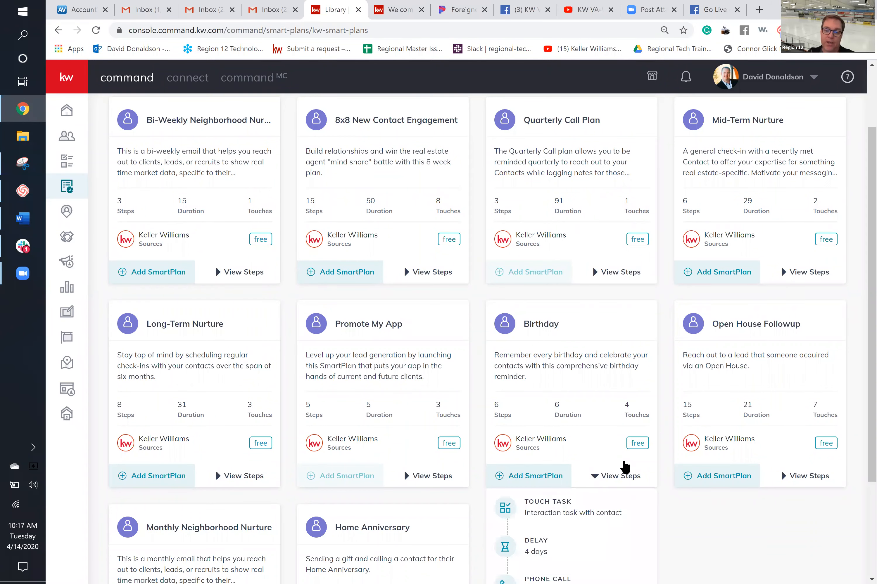
scroll(604, 441, "down", 4)
mouse_move(573, 361)
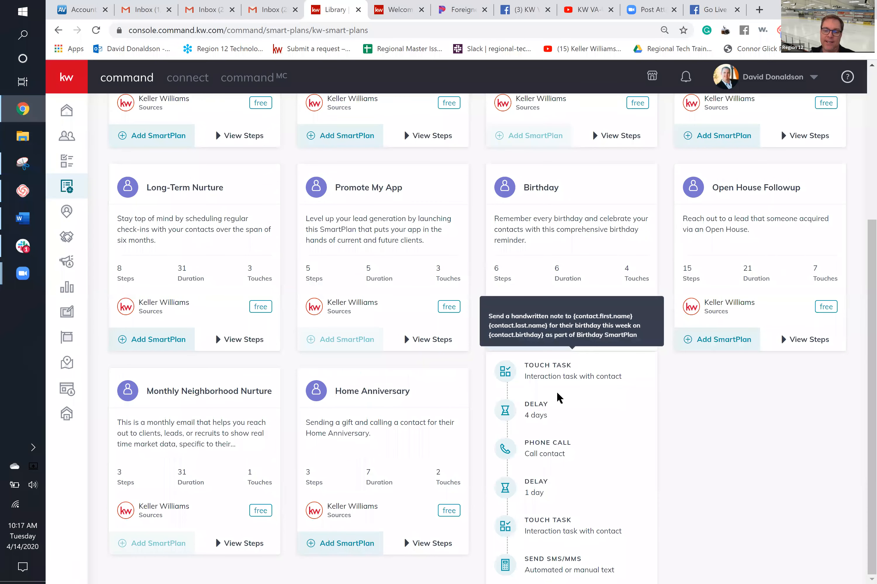
mouse_move(566, 444)
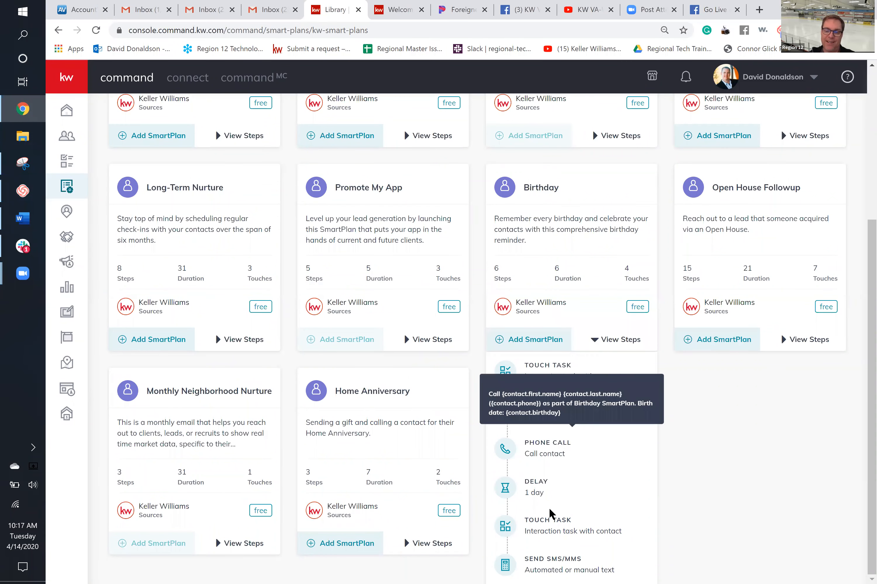
mouse_move(554, 528)
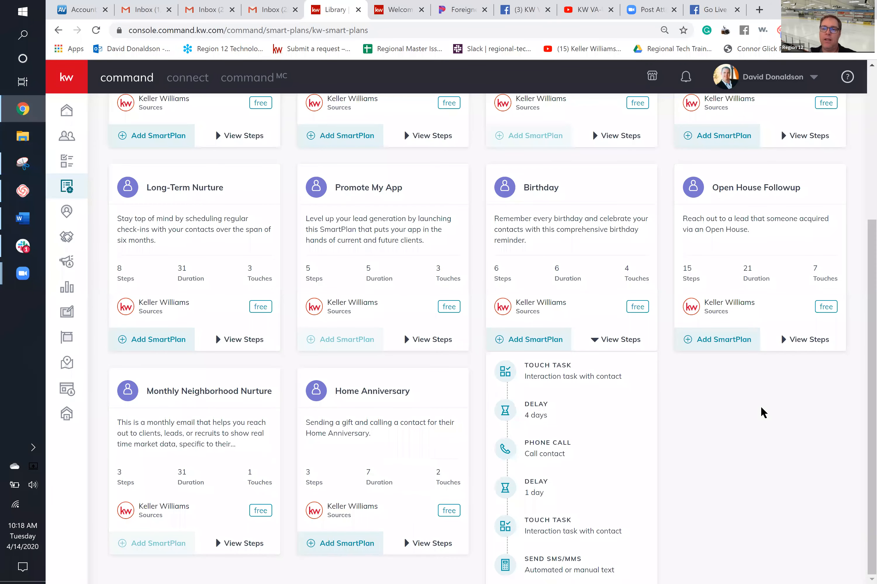
scroll(760, 406, "up", 3)
scroll(760, 406, "down", 2)
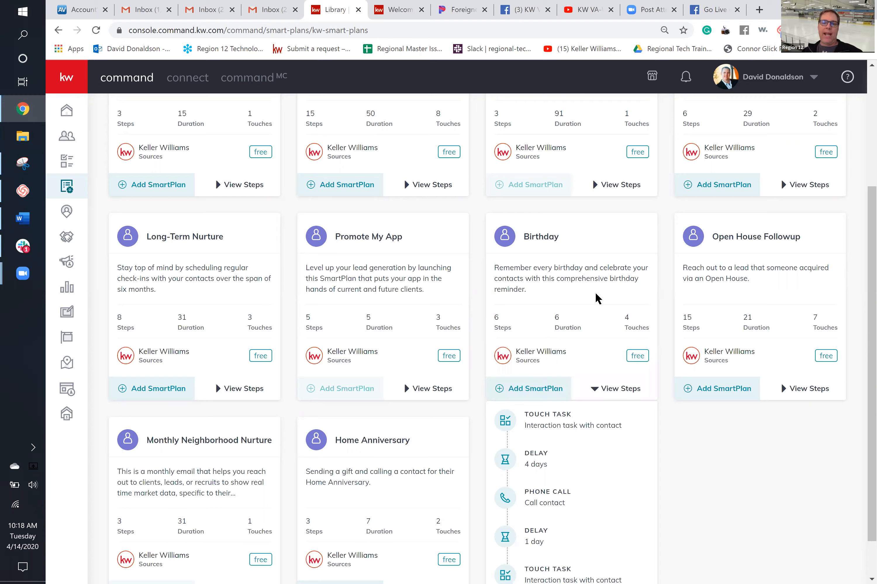
- Add the Bi-Weekly Neighborhood Nurture template to My SmartPlans under the name My Bi-Weekly Neighborhood Nurture
scroll(671, 286, "up", 4)
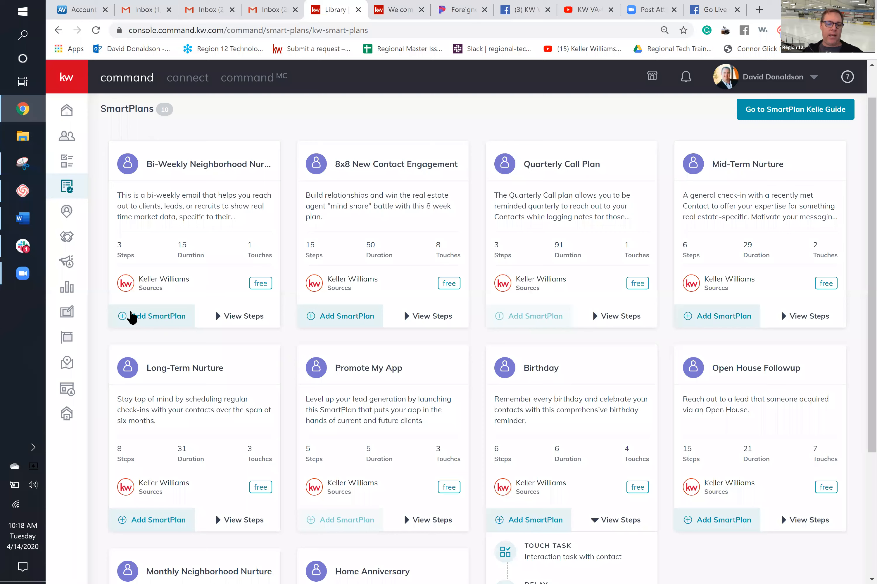
scroll(175, 331, "down", 5)
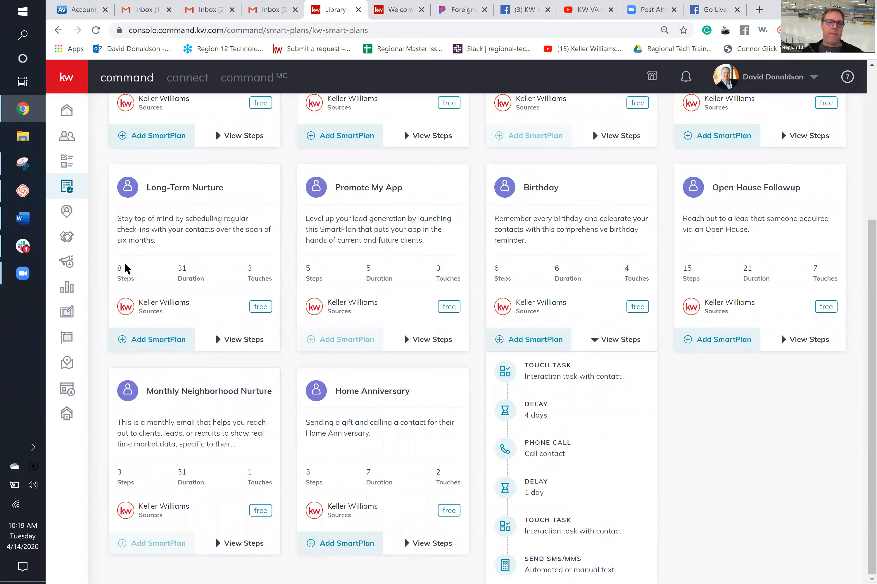
scroll(127, 269, "up", 2)
left_click(169, 229)
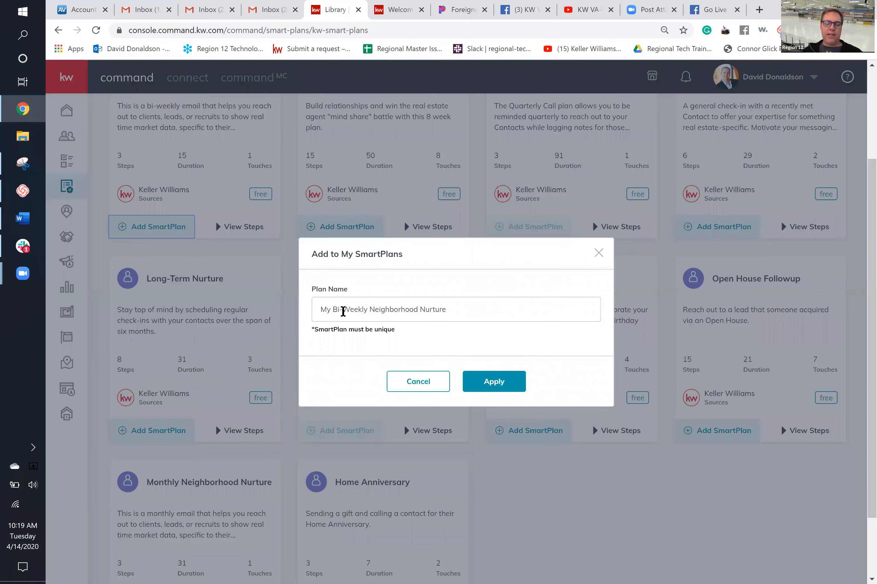
left_click_drag(453, 310, 318, 310)
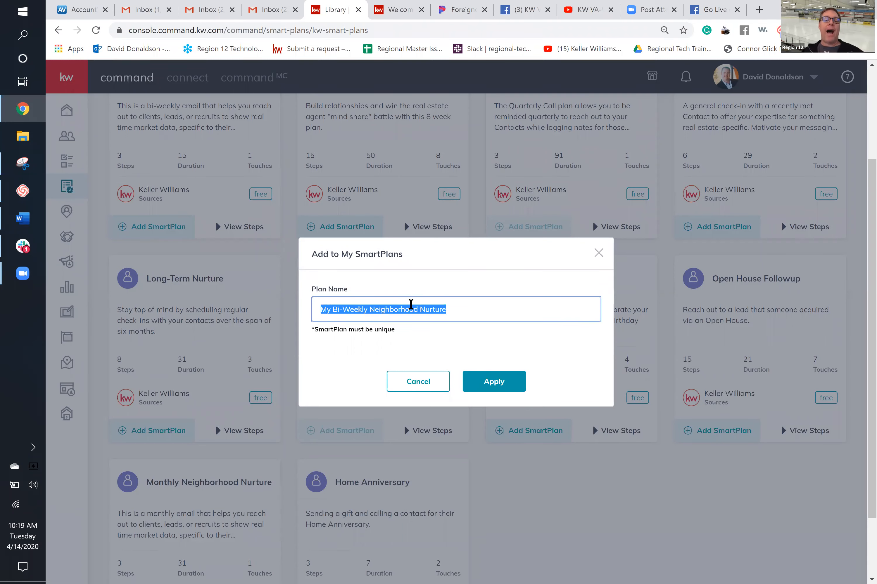
left_click(503, 382)
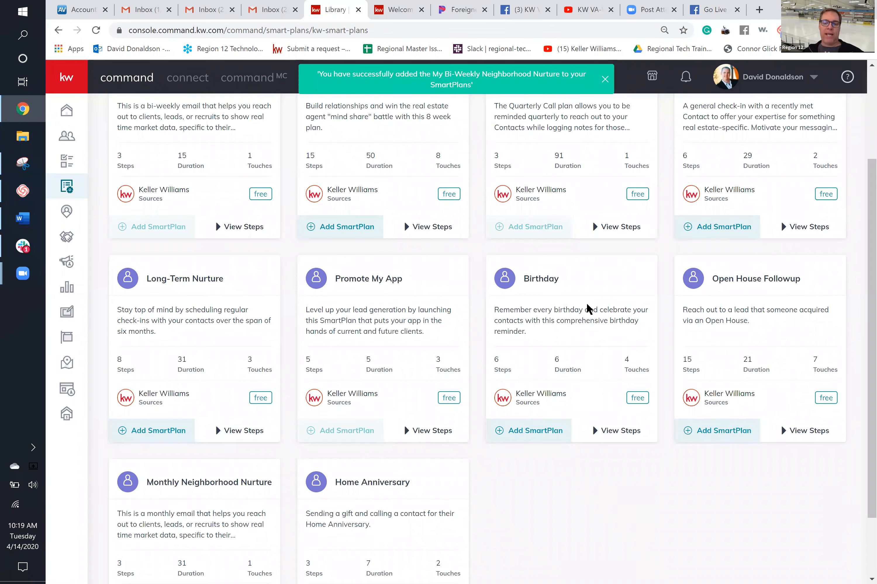
- Open the SmartPlan Kelle Guide and look over the landing page preview in its Marketing Profile stage
scroll(590, 308, "up", 3)
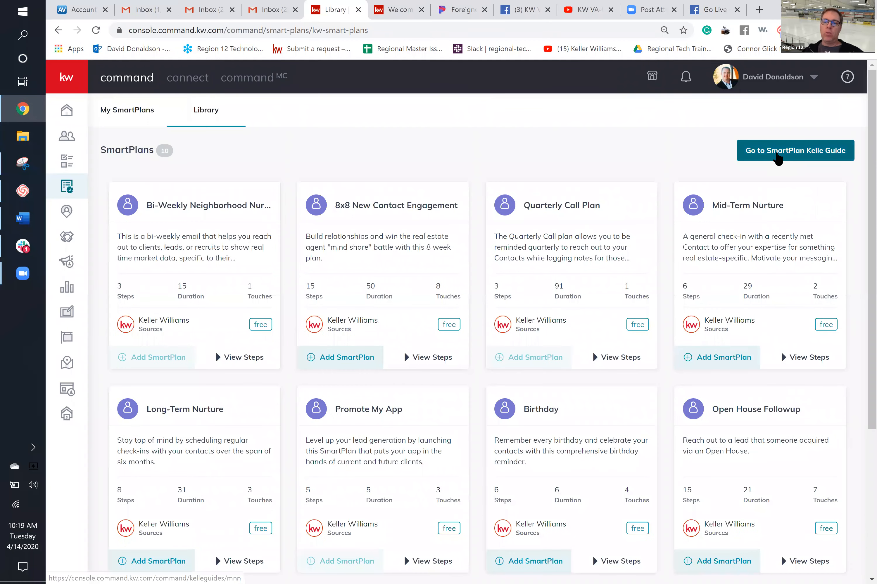
left_click(778, 157)
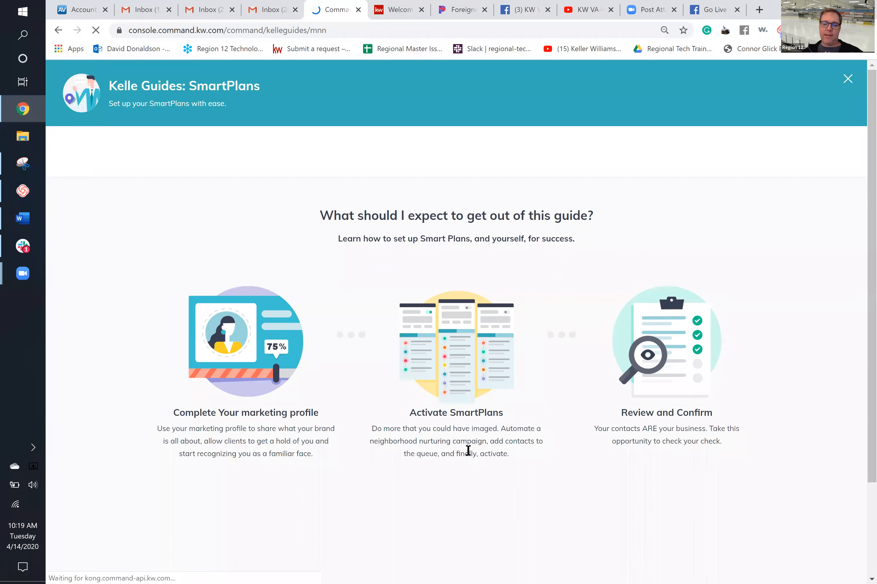
scroll(467, 451, "down", 1)
left_click(463, 441)
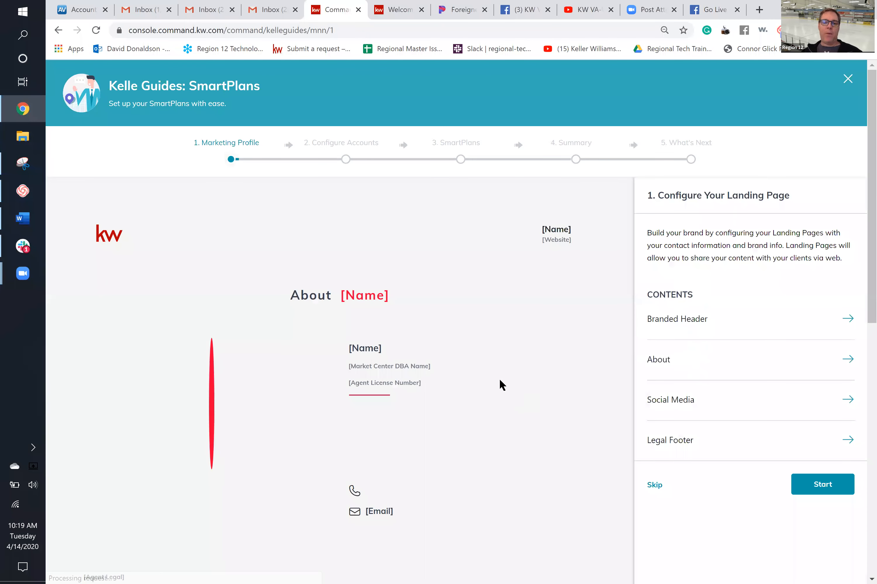
scroll(546, 372, "down", 3)
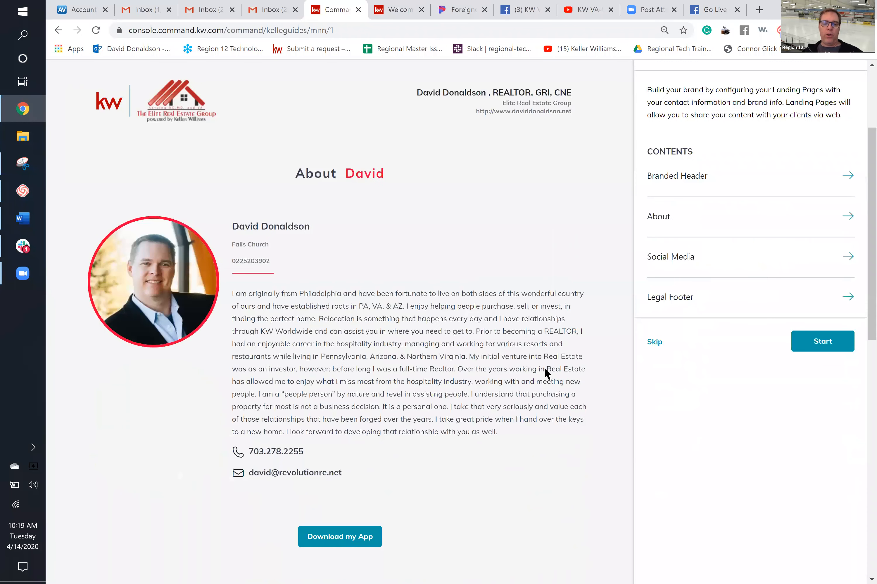
- Start the landing page configuration, go through the Branded Header and About sections, and exit the guide
left_click(832, 337)
scroll(835, 326, "down", 5)
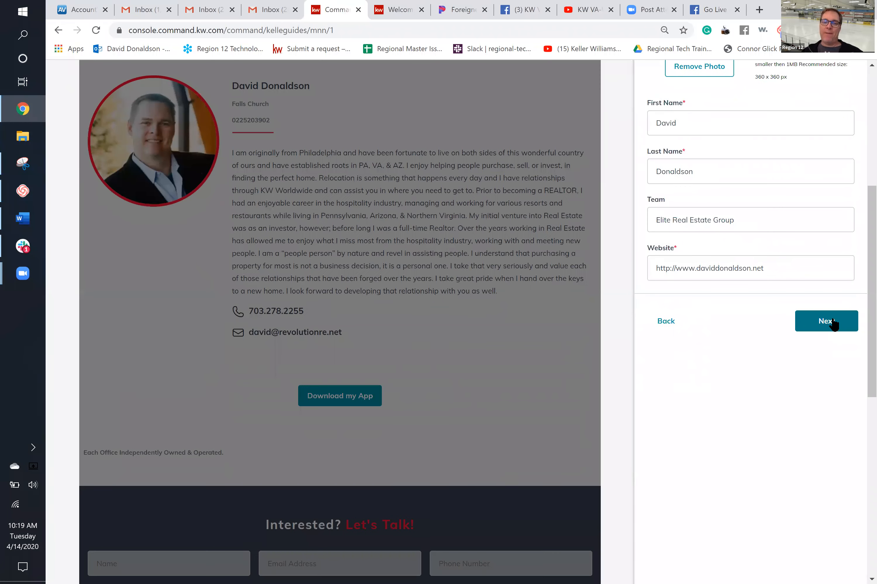
left_click(833, 322)
scroll(837, 422, "down", 5)
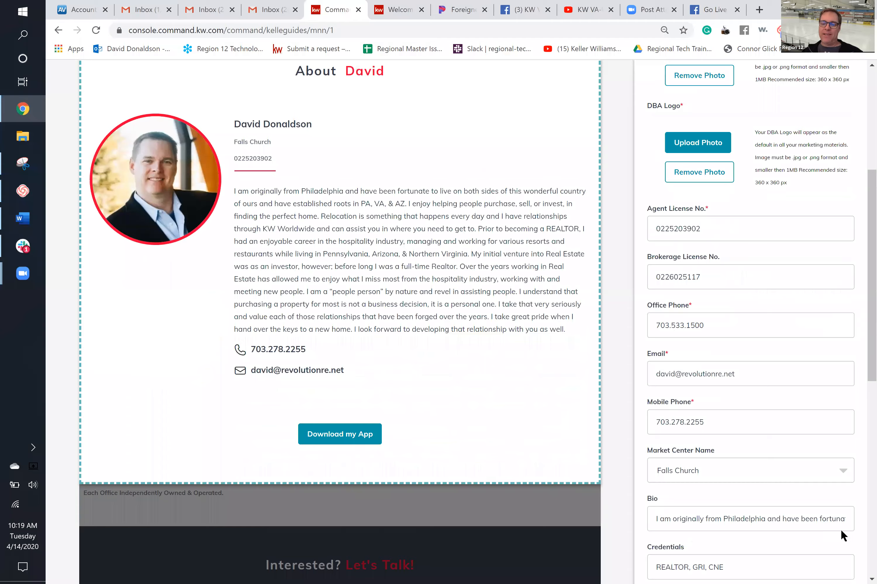
left_click(840, 571)
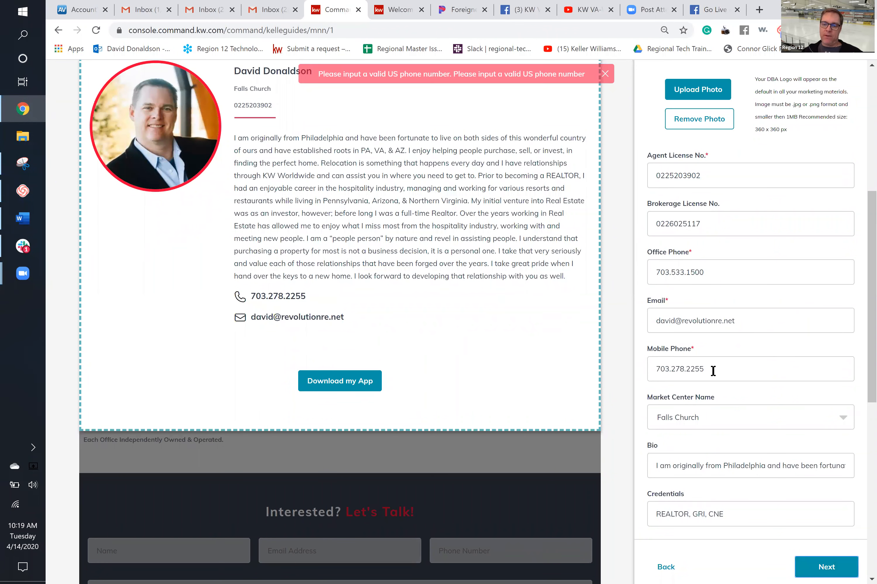
scroll(573, 219, "up", 8)
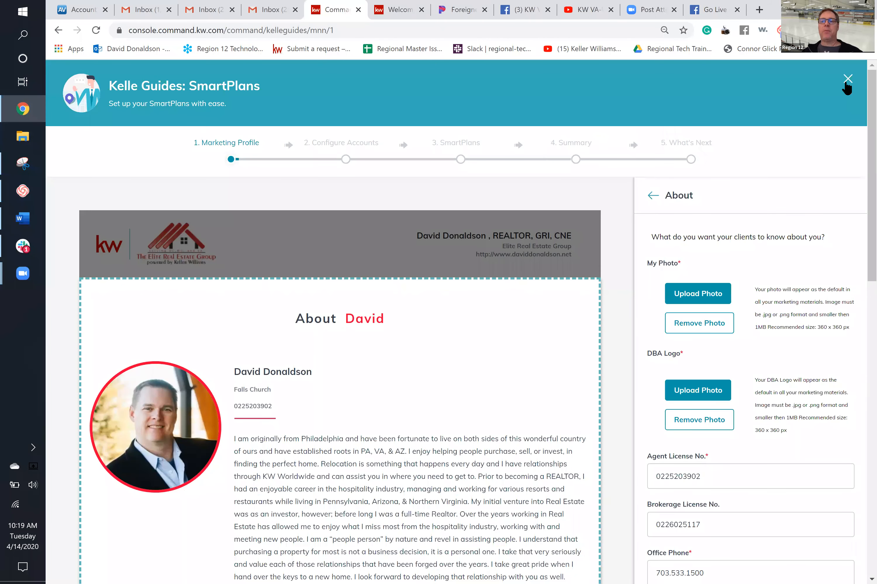
left_click(846, 81)
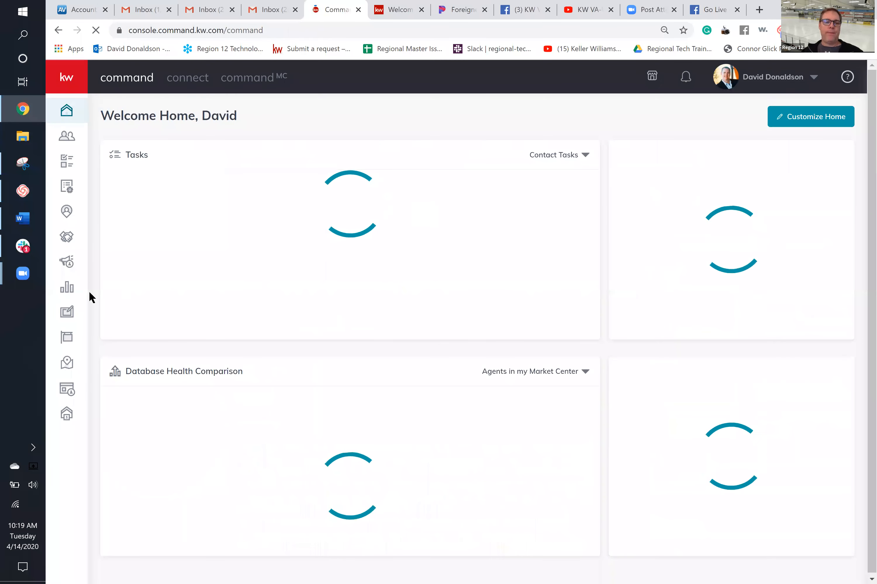
- Return to My SmartPlans and look through the Opportunity, Listing, Referral and People plan categories
left_click(66, 191)
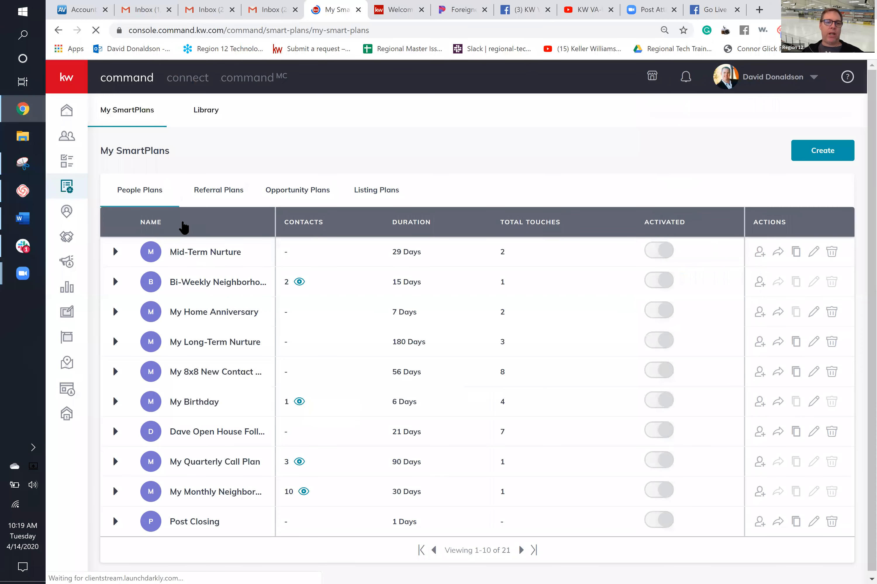
left_click(303, 197)
left_click(391, 197)
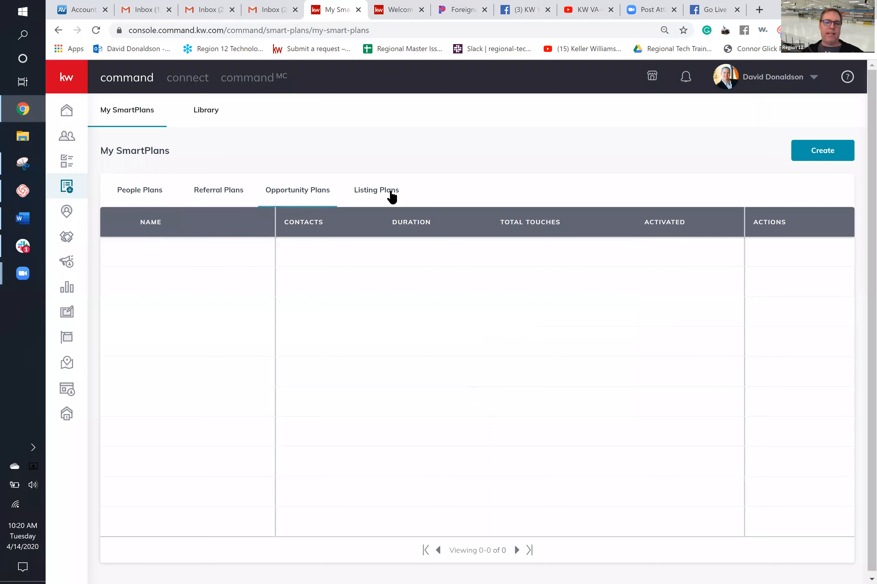
left_click(218, 194)
left_click(140, 199)
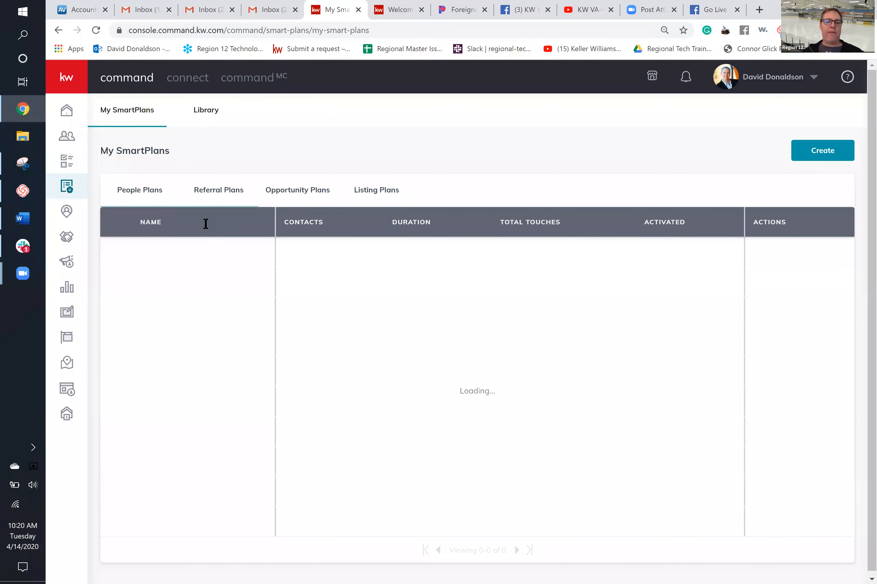
scroll(214, 313, "down", 1)
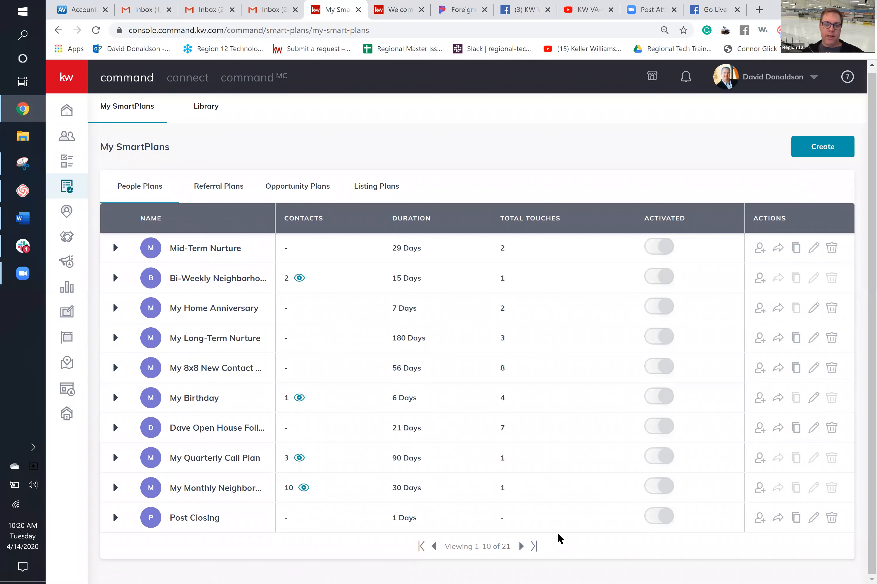
- Open the client selection for My Bi-Weekly Neighborhood Nurture on the last page of People Plans and filter it by the A Contact tag
left_click(534, 546)
mouse_move(180, 254)
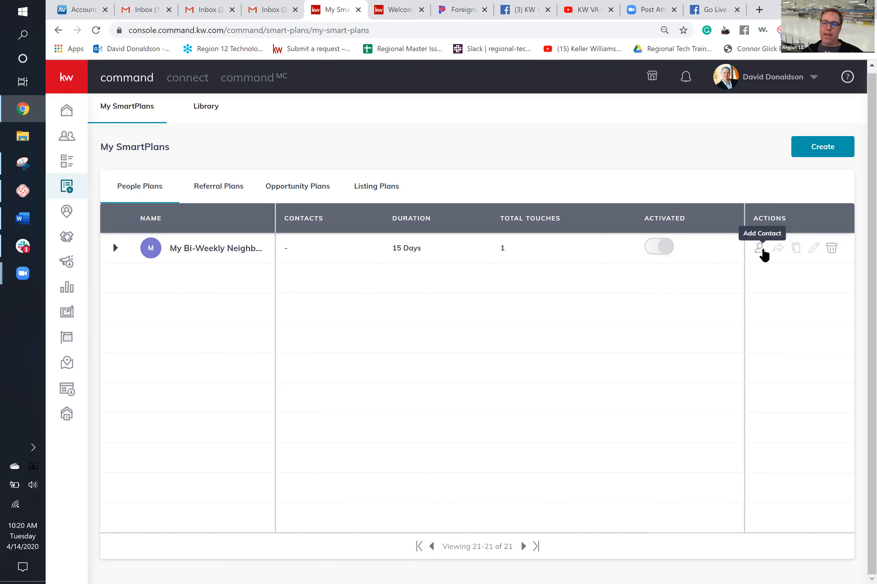
left_click(759, 248)
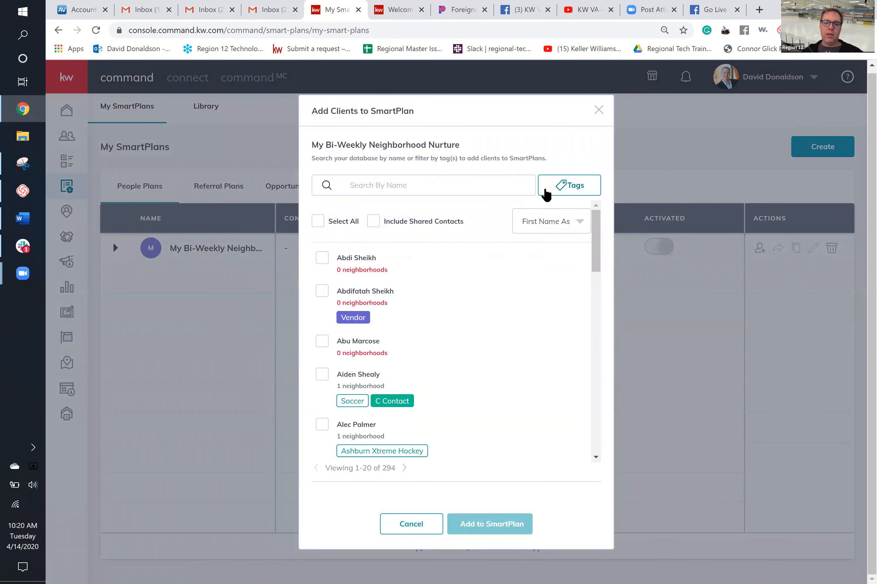
left_click(558, 190)
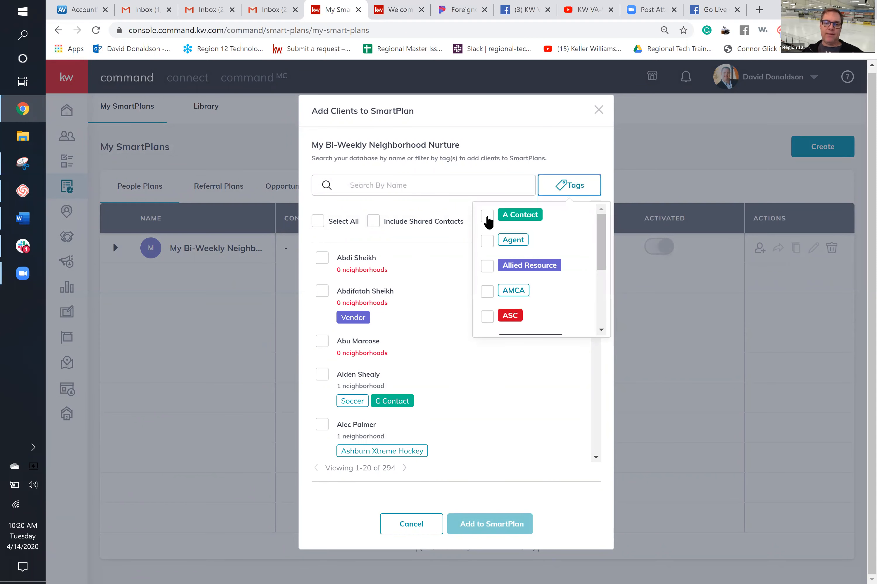
left_click(488, 215)
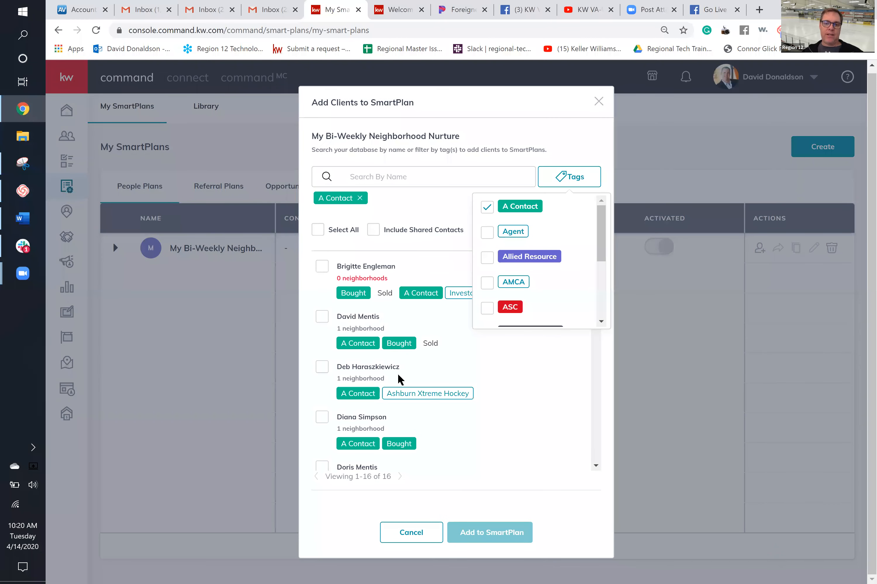
left_click(436, 373)
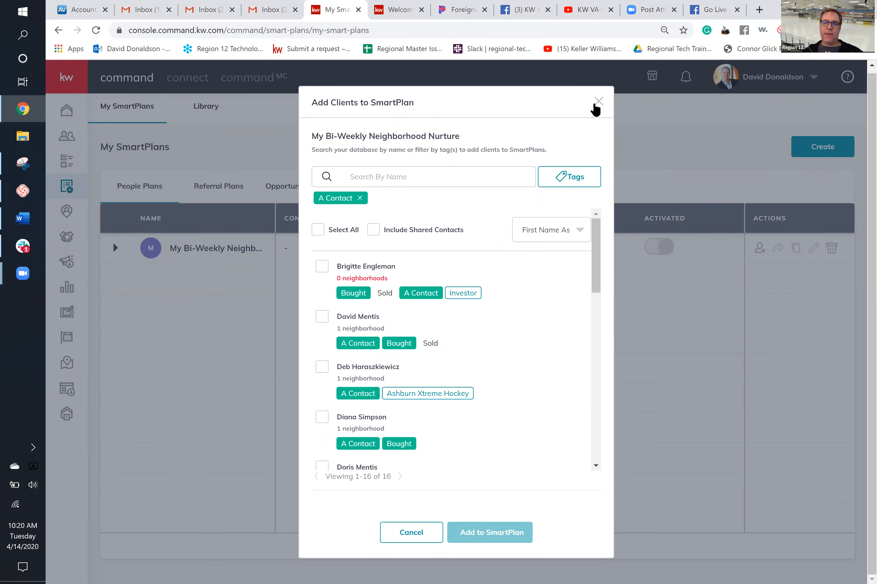
- Exit the client selection, return to the first page of People Plans, and view the contacts added to My Monthly Neighborhood Nurture
left_click(599, 102)
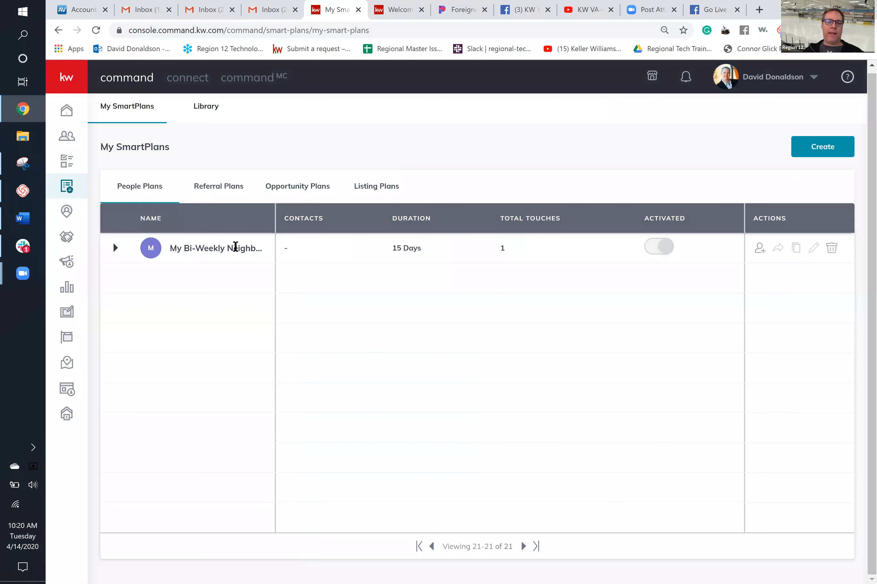
mouse_move(236, 249)
left_click(140, 188)
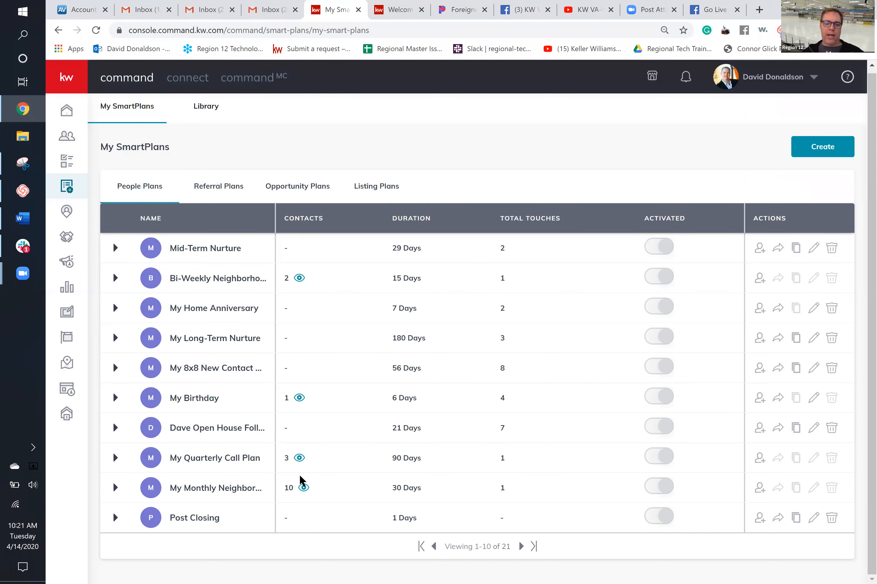
left_click(302, 490)
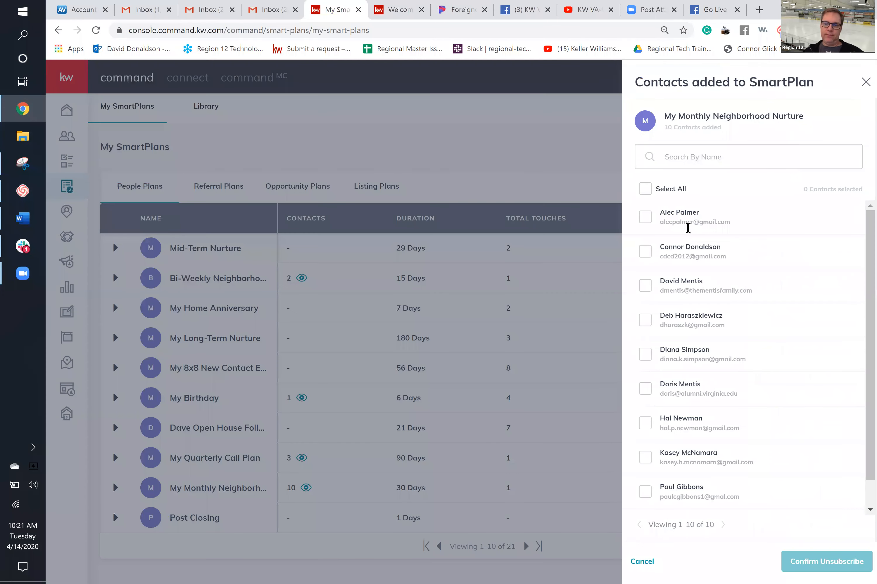
scroll(695, 287, "down", 1)
scroll(695, 287, "up", 1)
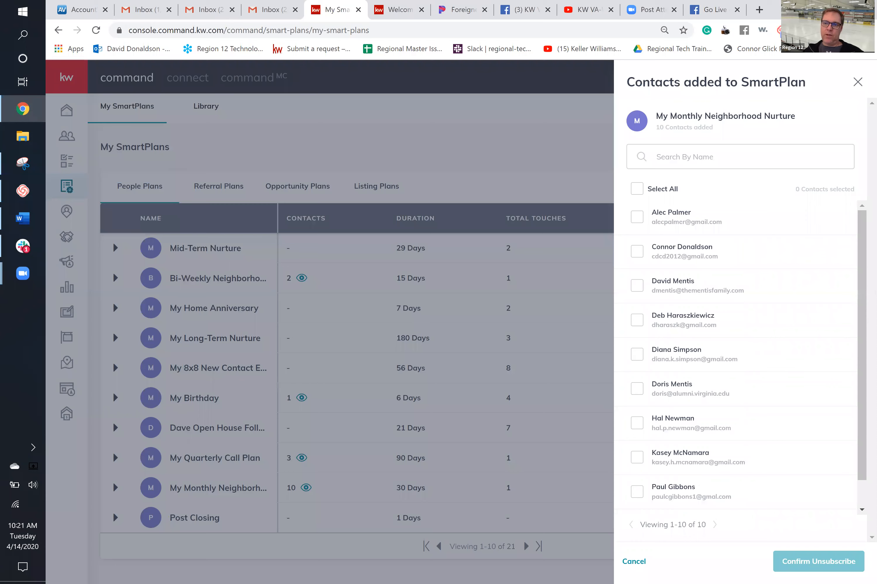
left_click(328, 296)
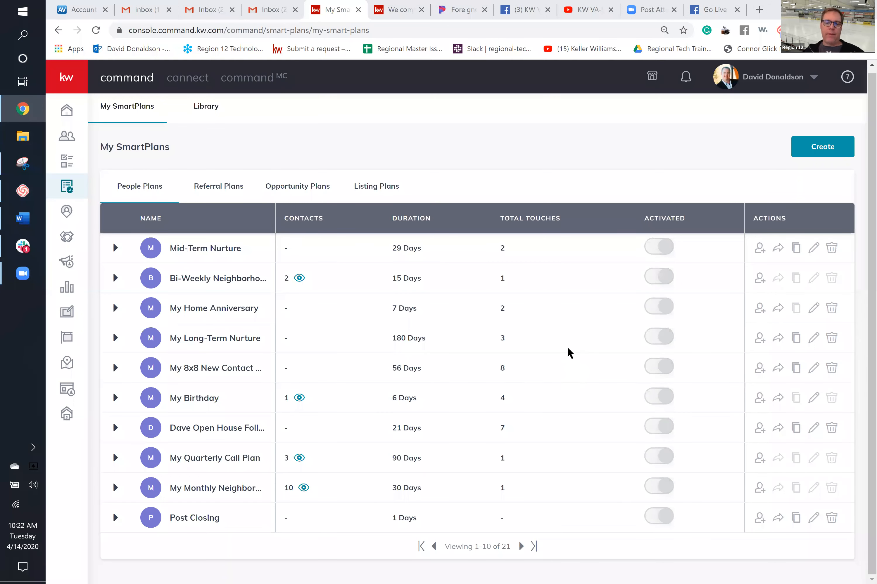
- Create a new SmartPlan named Movie Night
left_click(817, 156)
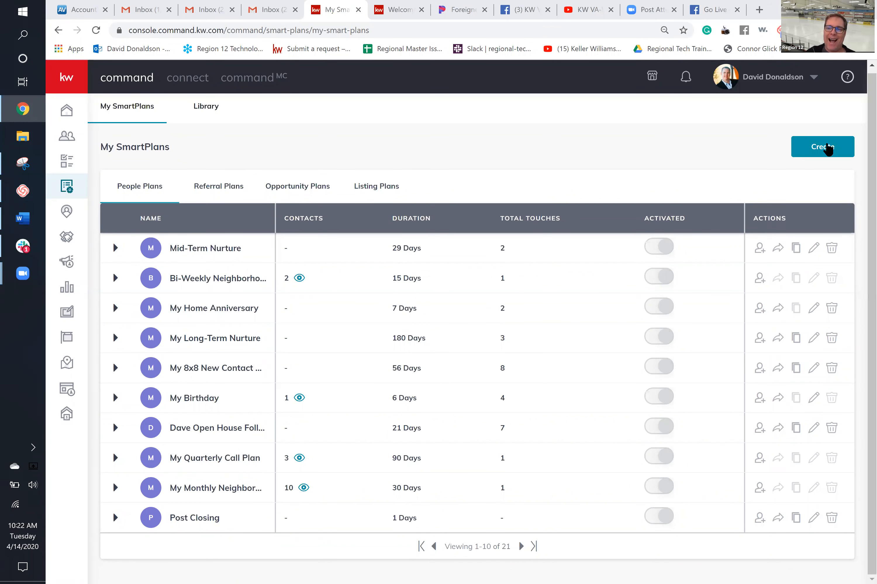
left_click(828, 149)
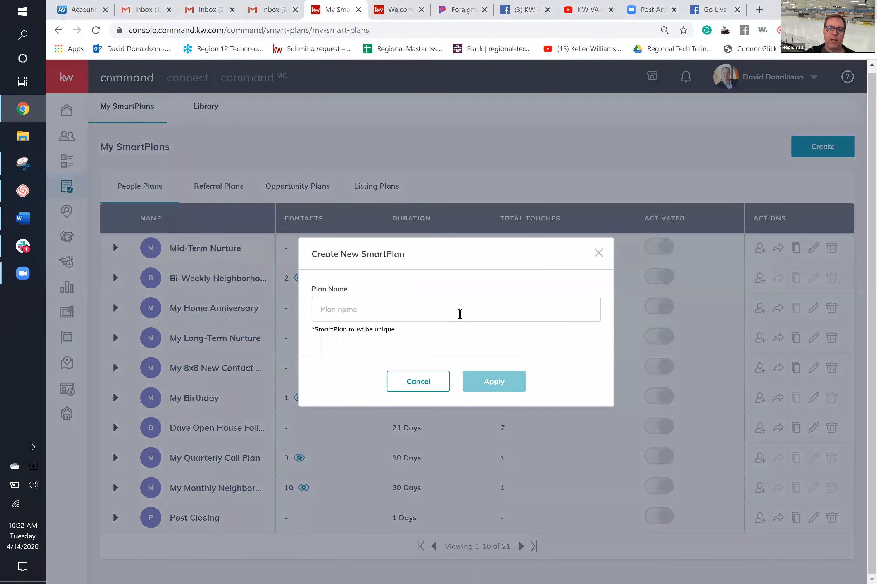
left_click(460, 314)
type("M")
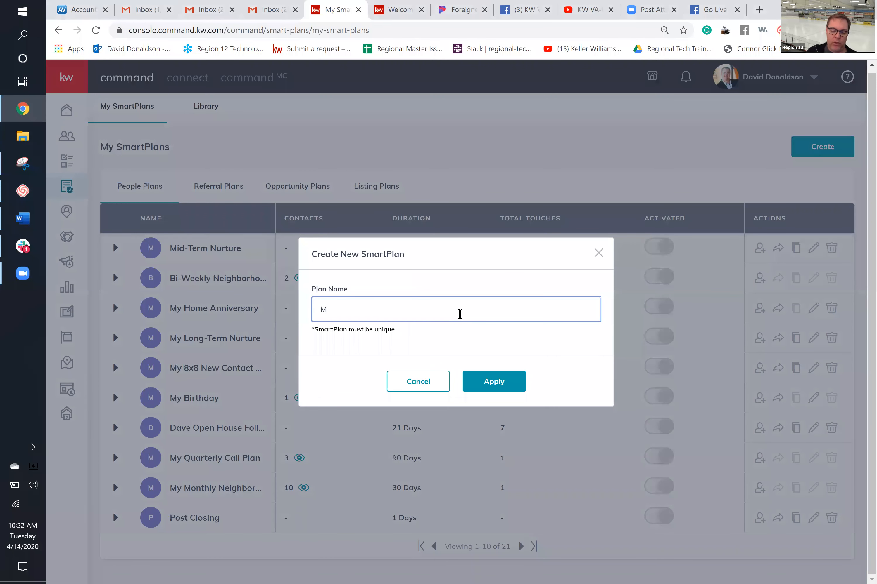
type("ovie Night")
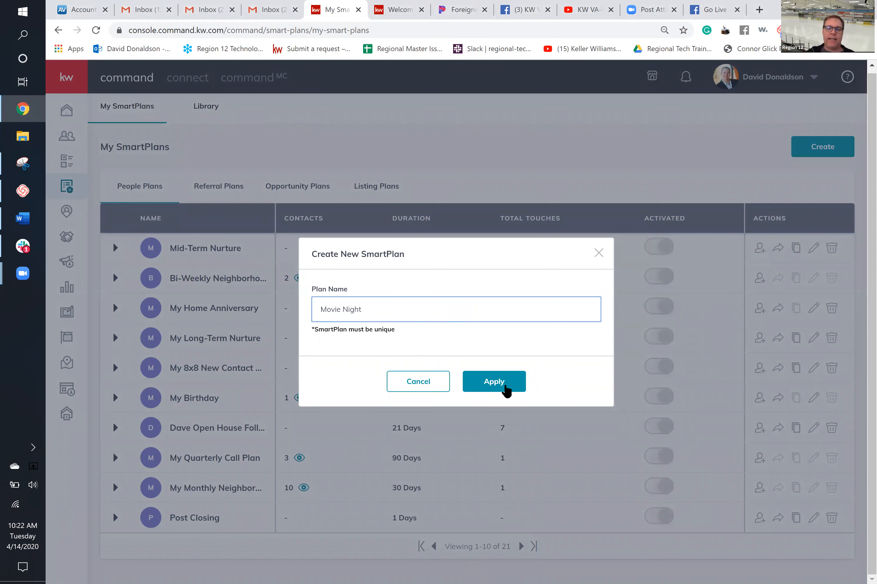
left_click(506, 390)
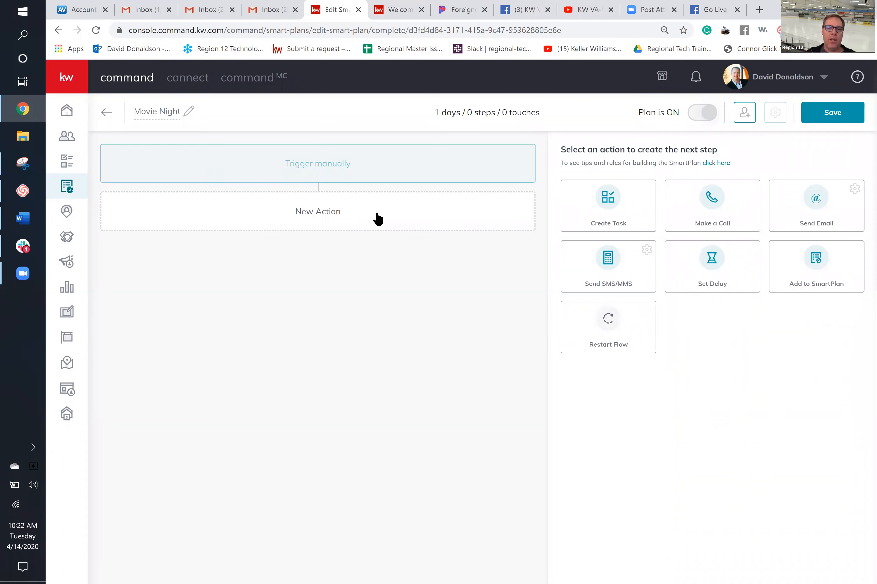
- Add a Send Email action as the first step of the Movie Night plan
double_click(153, 112)
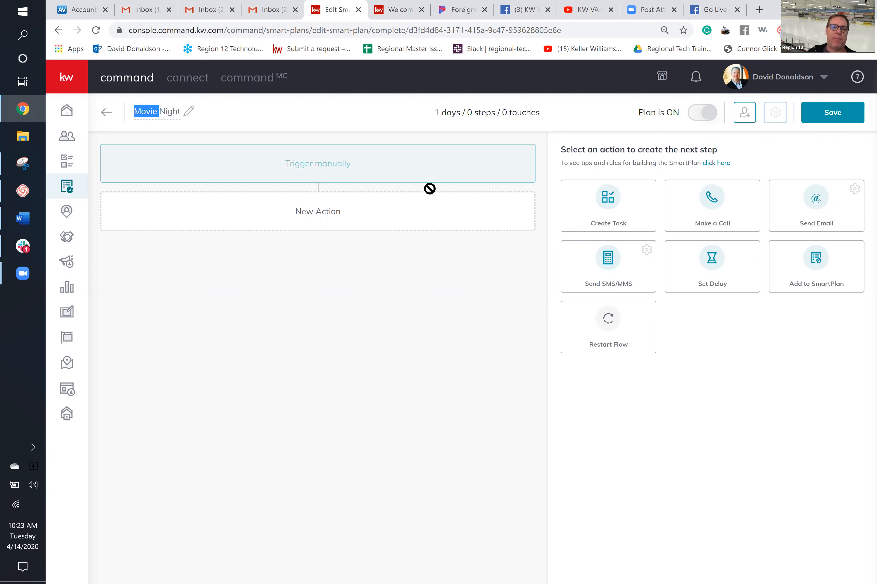
left_click(365, 218)
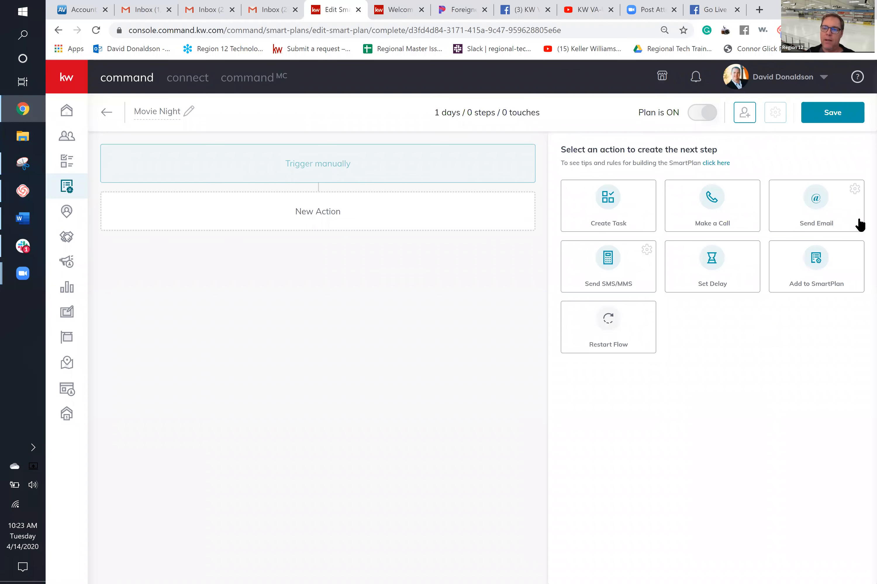
left_click_drag(826, 223, 447, 262)
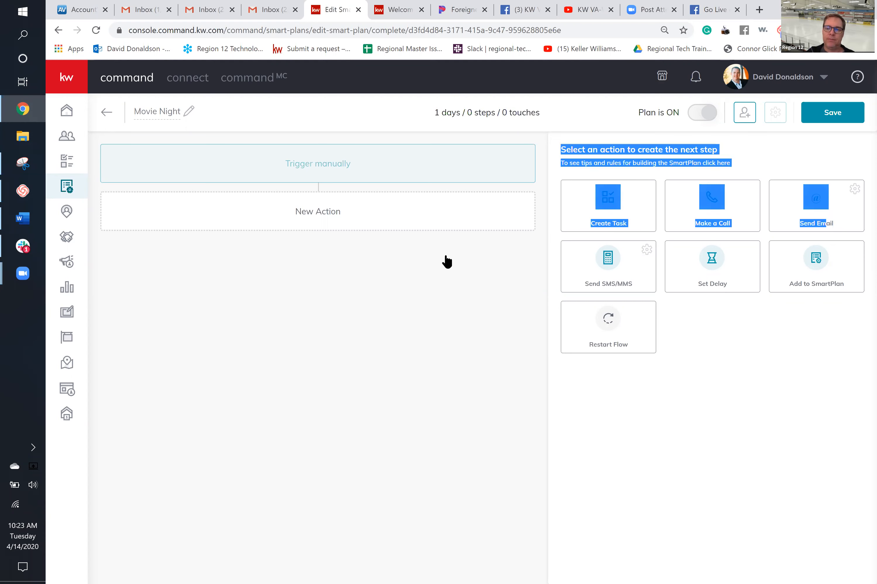
left_click(818, 216)
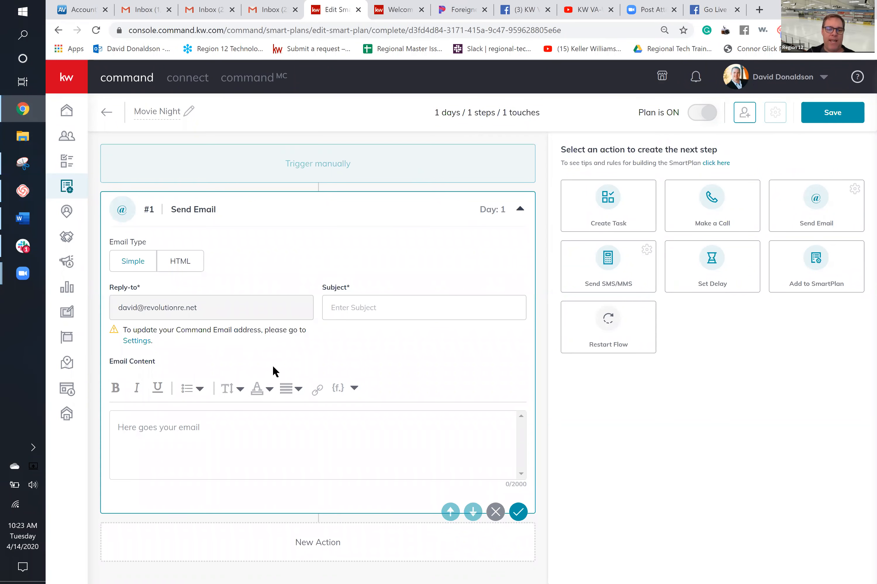
- Set the subject of the plan's email to Movie Night invite
left_click(359, 310)
type("movie Night invite")
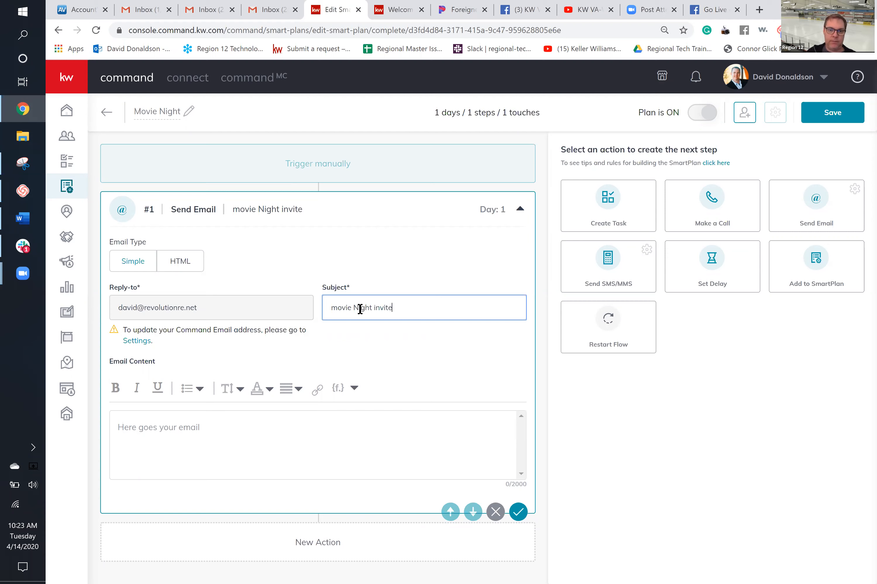
key("Home")
key("Delete")
type("M")
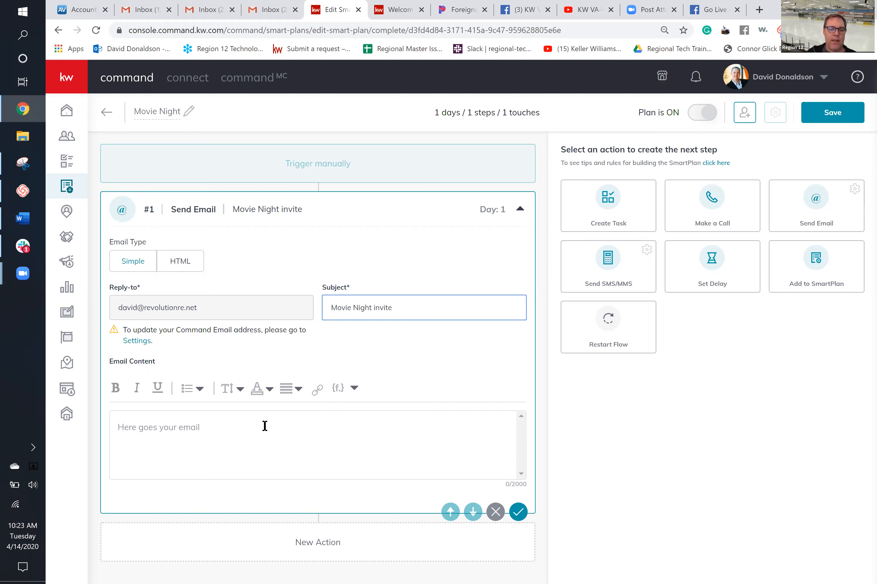
- Look over the email content's alignment and link options, and try inserting the contact.first.name field
left_click(275, 411)
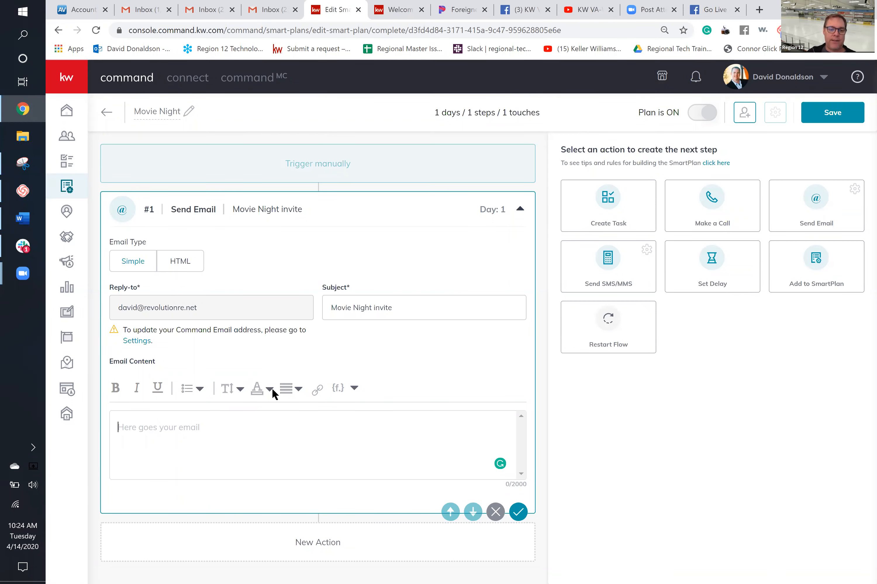
mouse_move(301, 395)
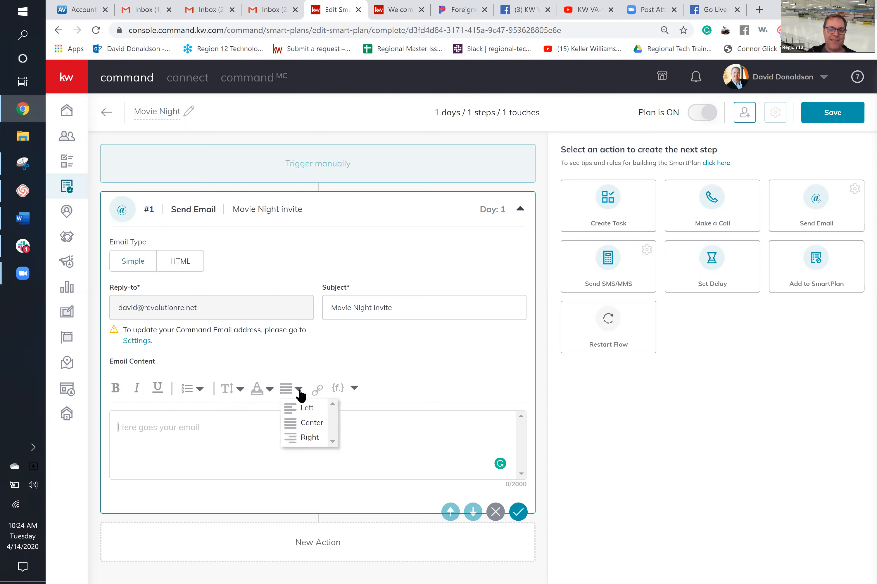
left_click(317, 391)
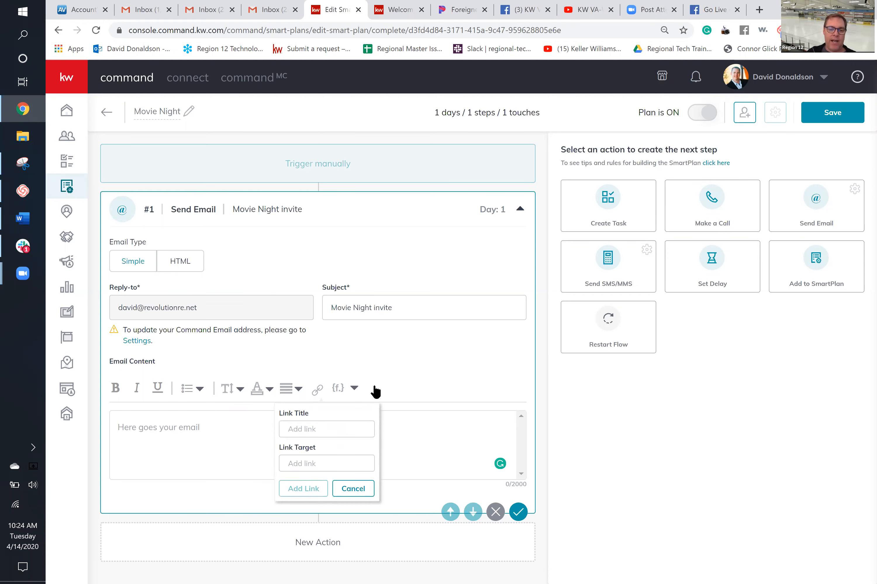
left_click(354, 389)
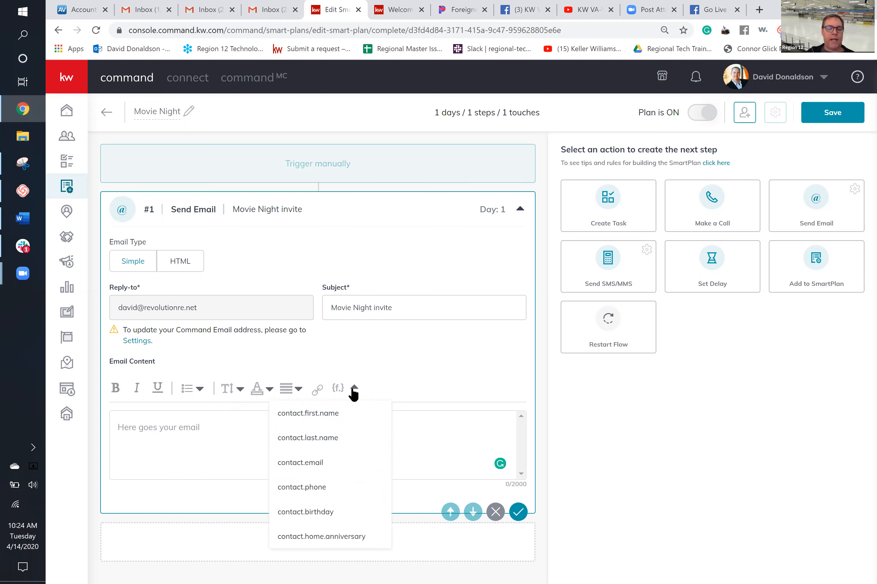
left_click(337, 413)
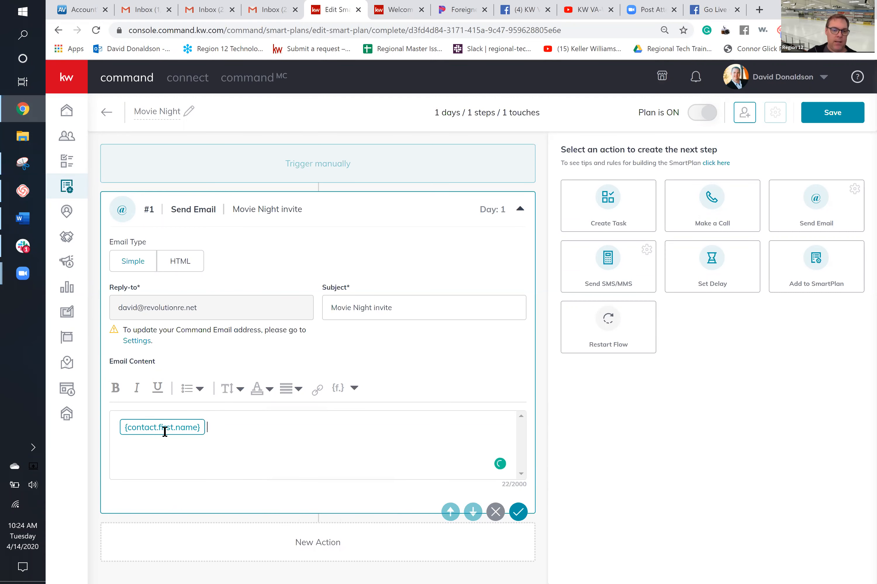
key("BackSpace")
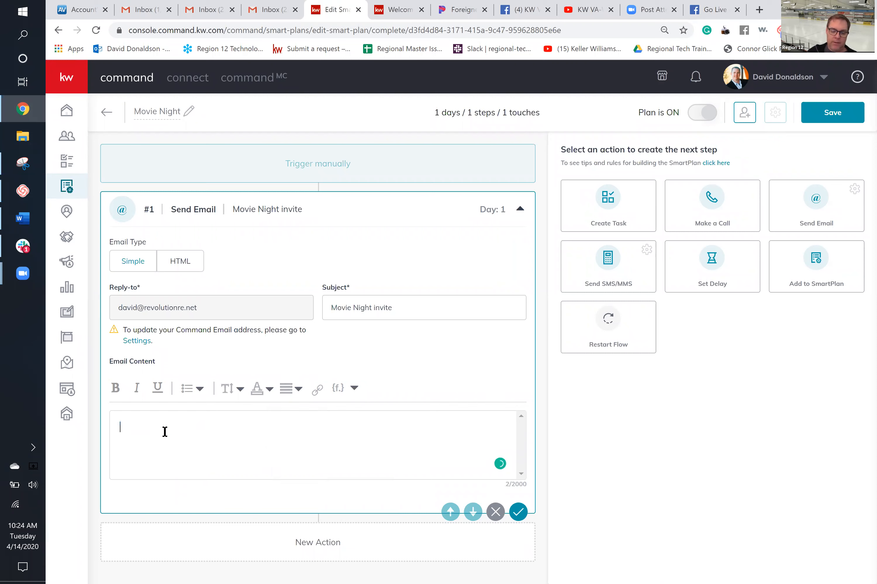
- Write the email greeting as "Hello", the contact.first.name field and "this is", followed by the sender's full name
type("Hello")
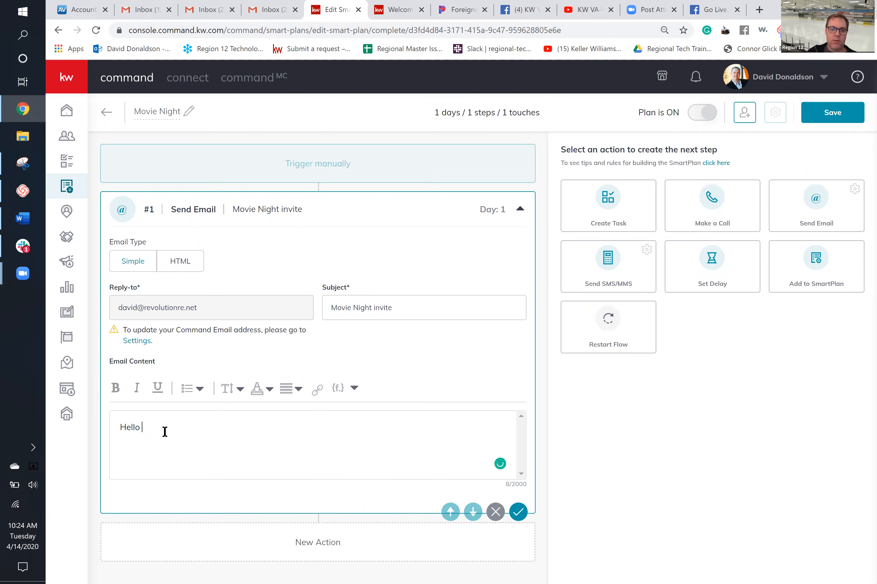
left_click(355, 389)
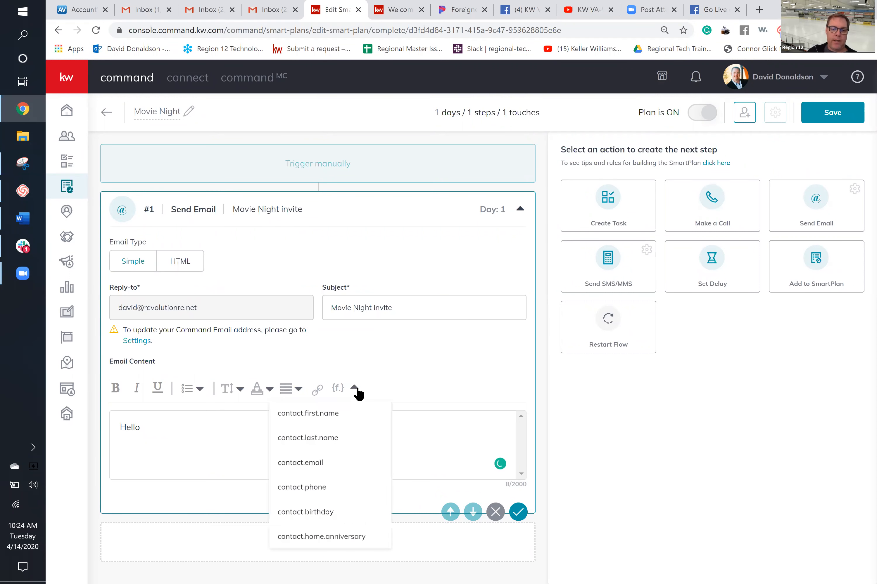
left_click(334, 415)
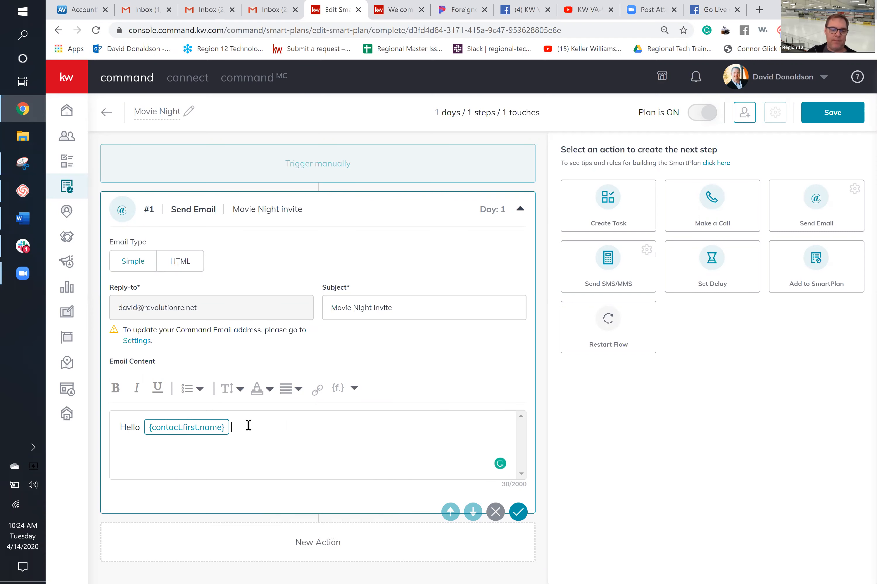
type("this is")
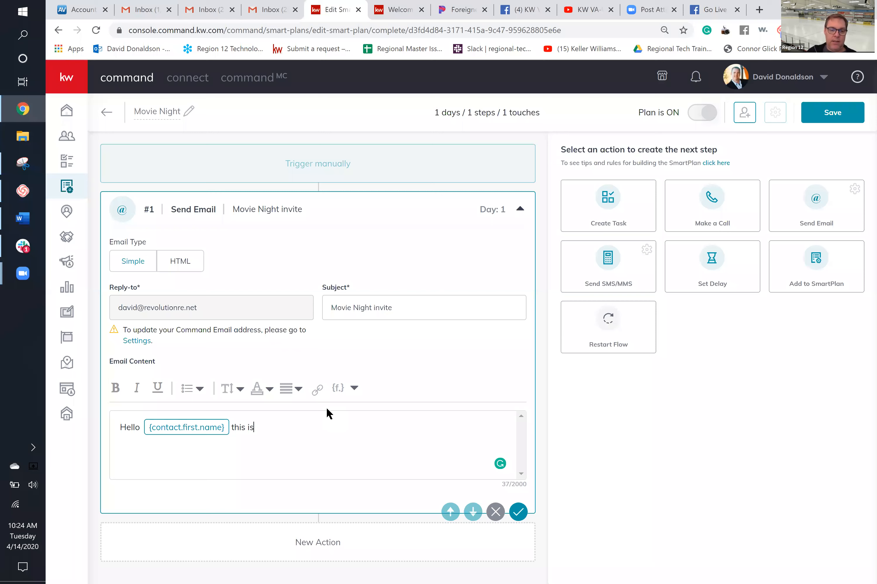
type(" David")
left_click(354, 389)
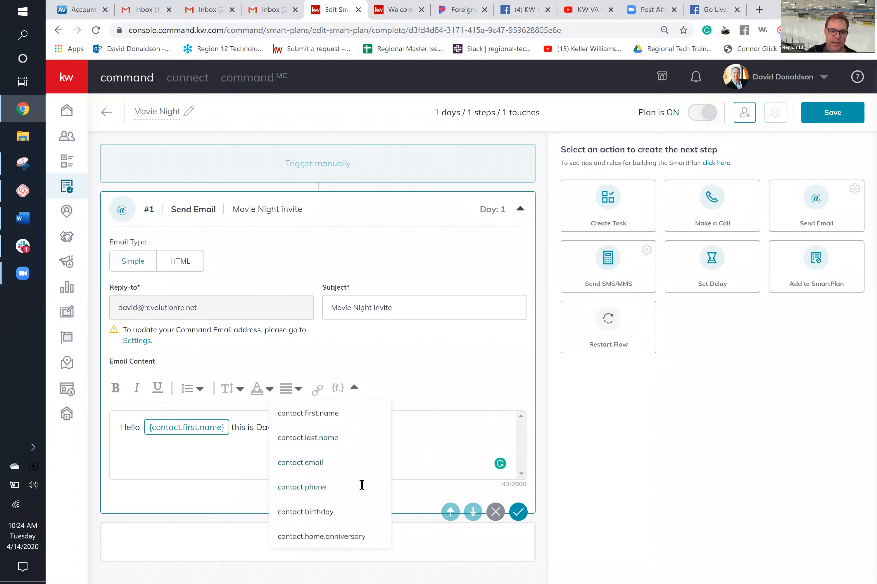
left_click(419, 420)
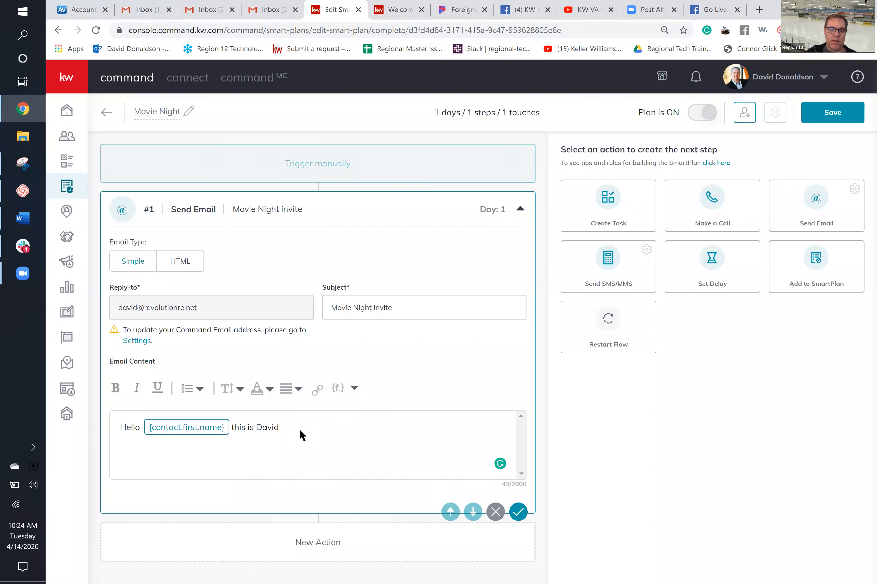
type("Donadlson")
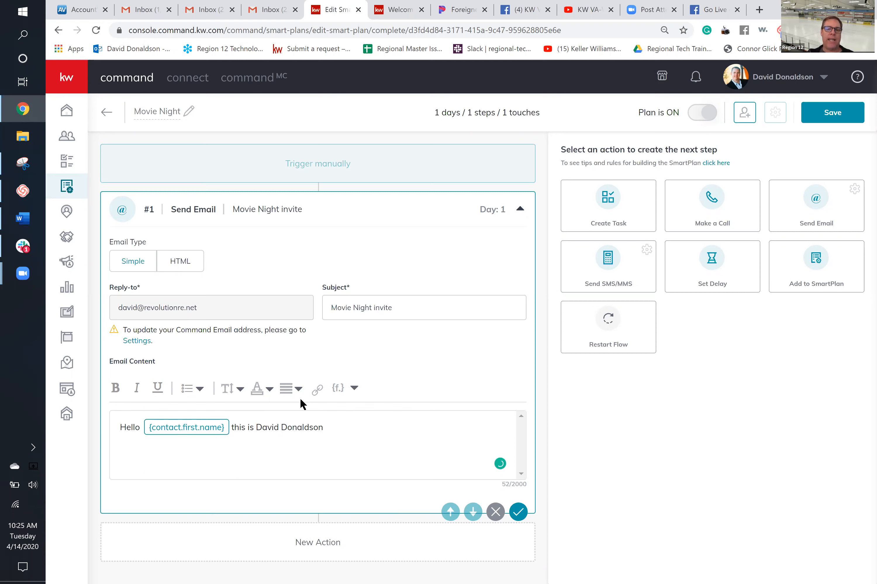
- Switch to Gmail, open the reply to March Vital Signs are Available, and read the quoted original message through its unsubscribe line
left_click(264, 11)
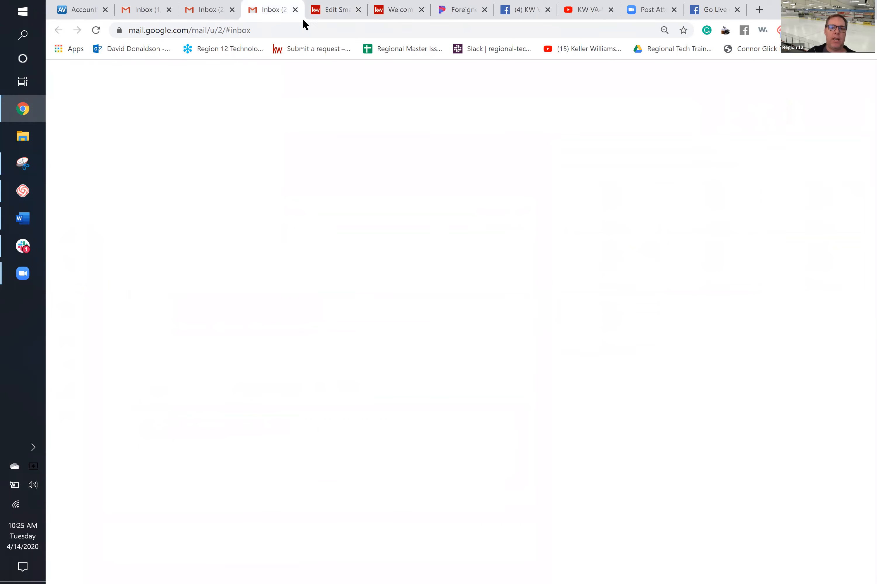
left_click(226, 15)
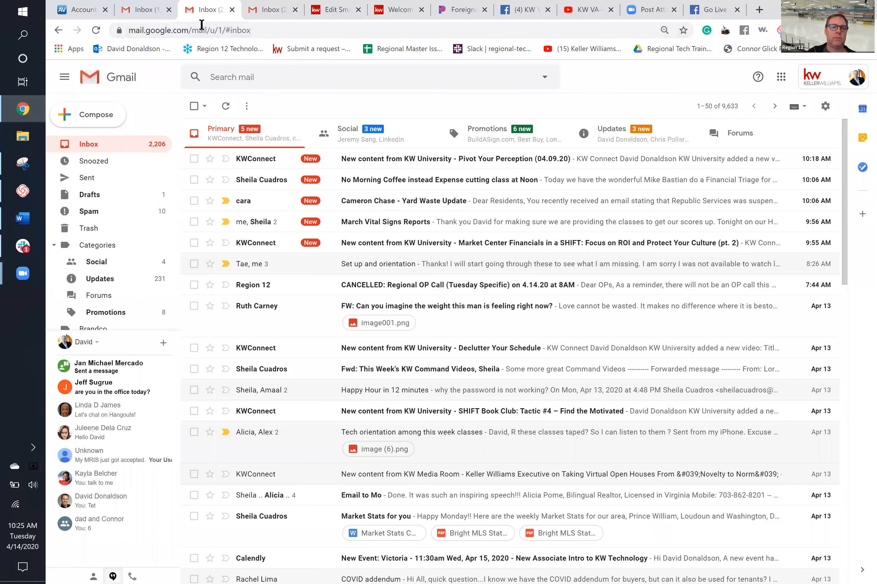
left_click(140, 11)
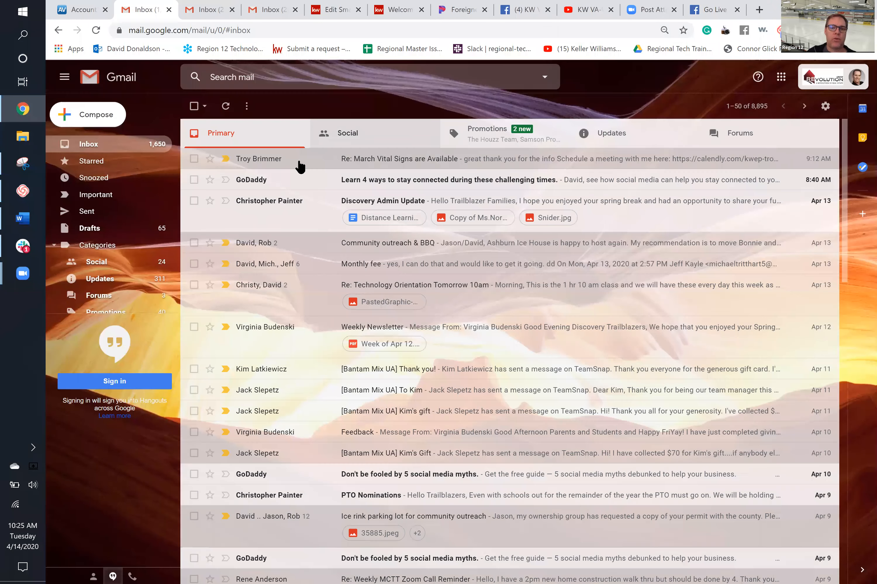
left_click(333, 166)
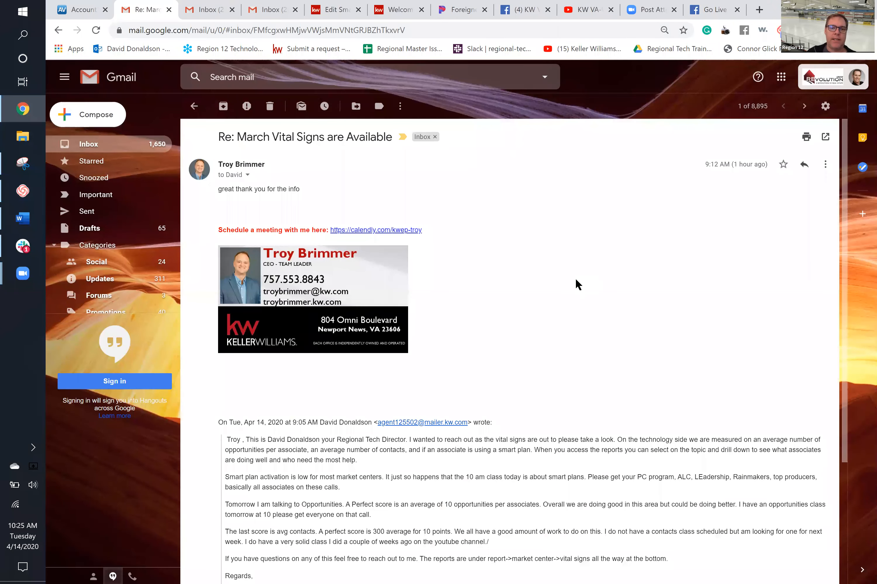
scroll(576, 286, "down", 1)
right_click(576, 282)
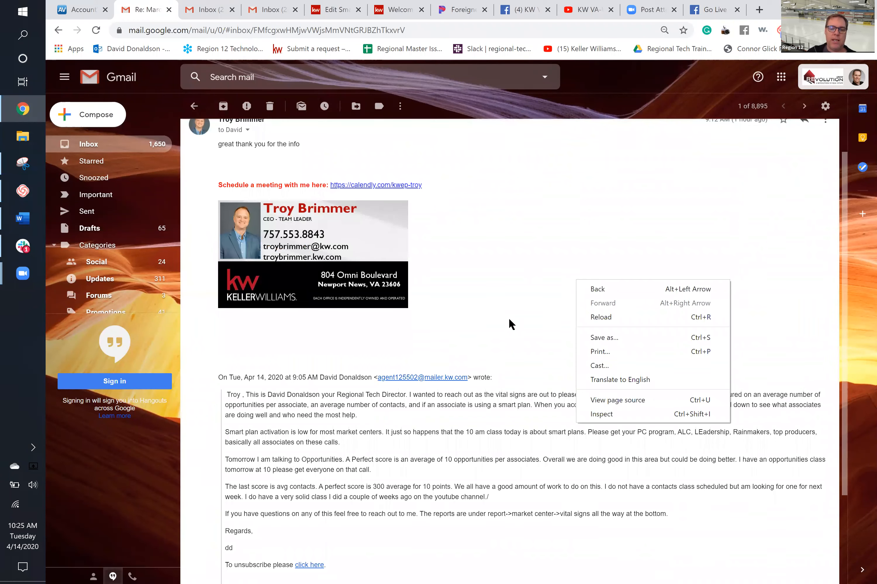
left_click(492, 293)
scroll(492, 293, "down", 3)
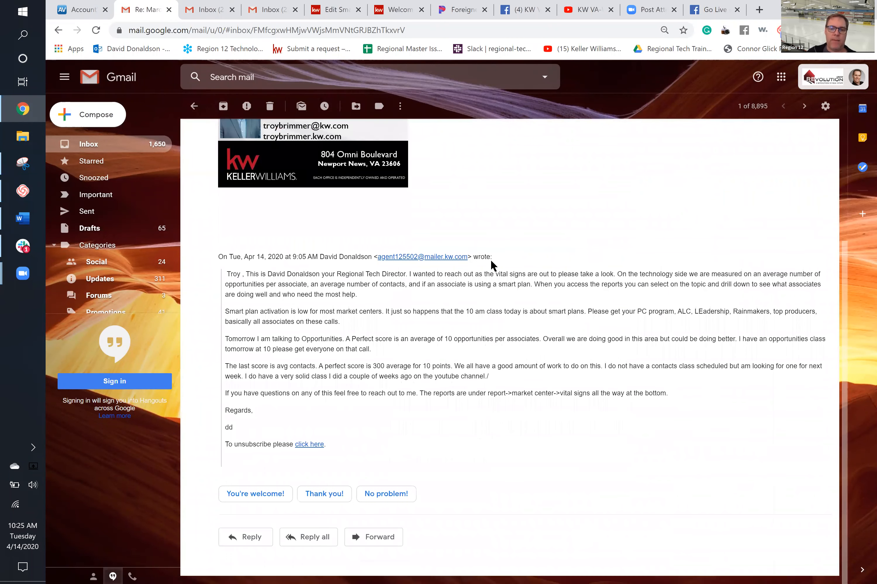
- Examine the sender name and address line of the quoted message, and return to the beginning of the email
left_click_drag(491, 257, 319, 257)
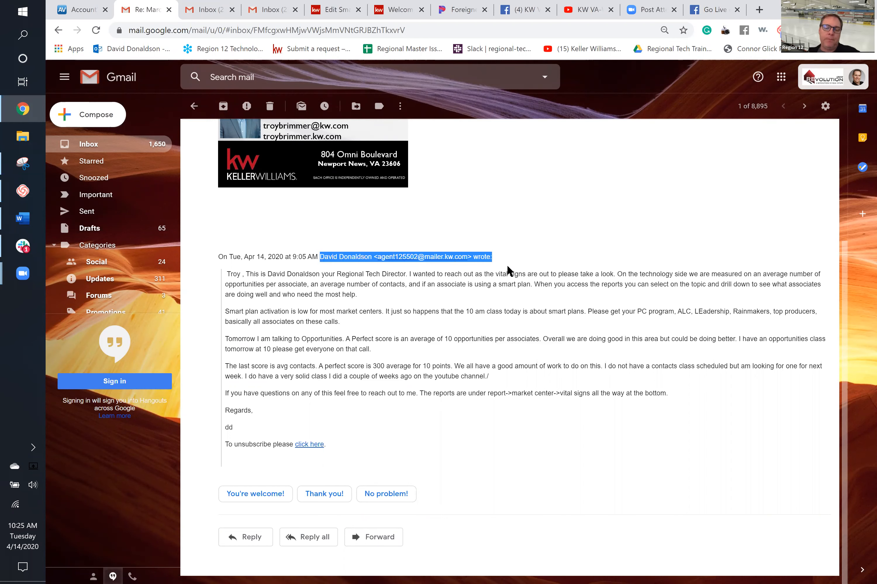
scroll(506, 264, "up", 1)
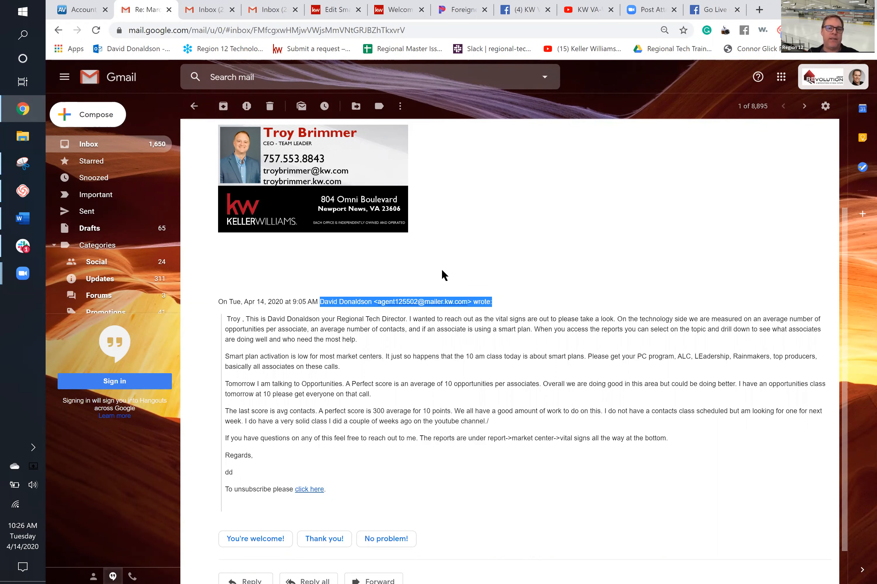
scroll(441, 270, "up", 3)
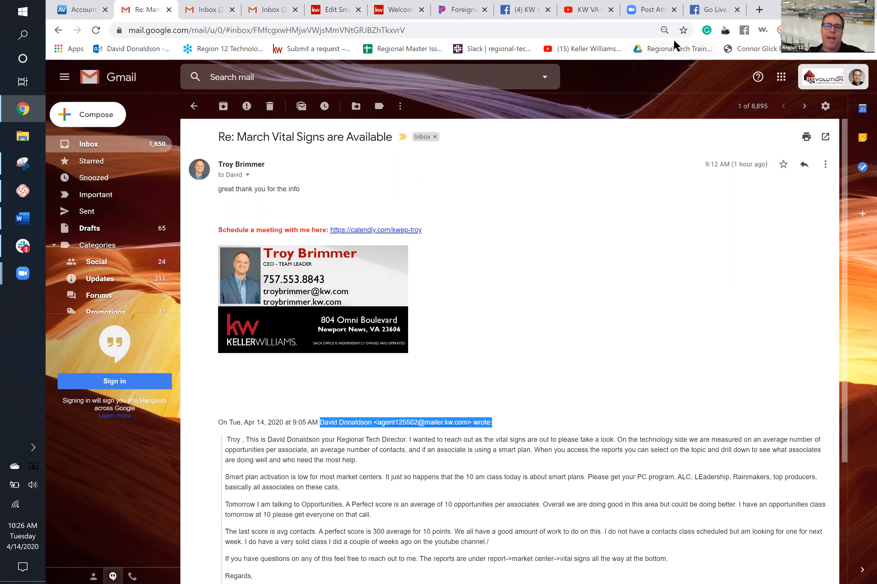
- Switch back to the Movie Night plan in KW Command and check the sender's name in the email greeting
left_click(330, 14)
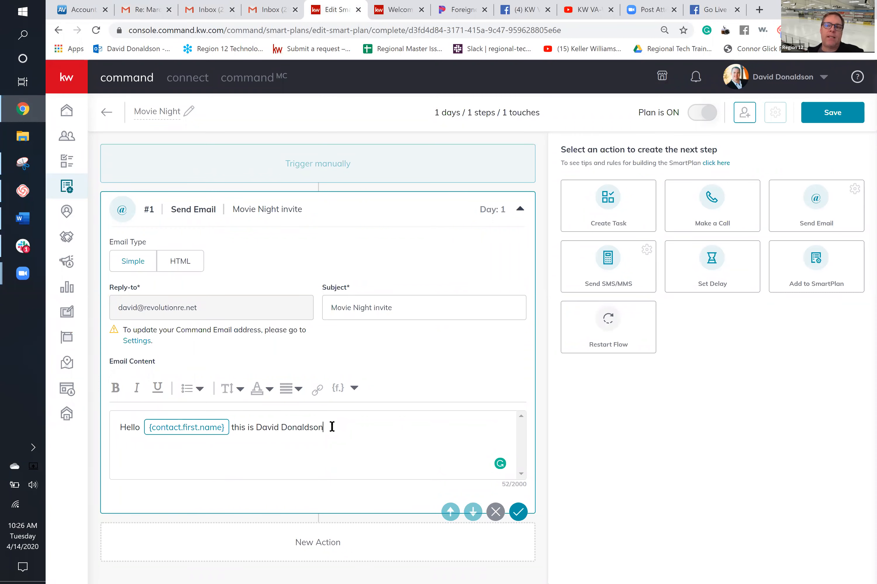
left_click_drag(331, 427, 267, 426)
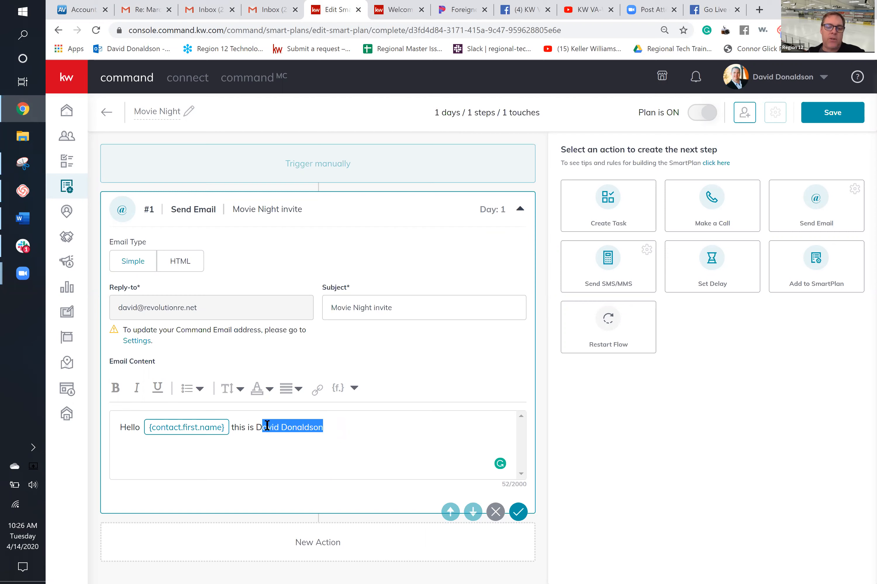
left_click(361, 426)
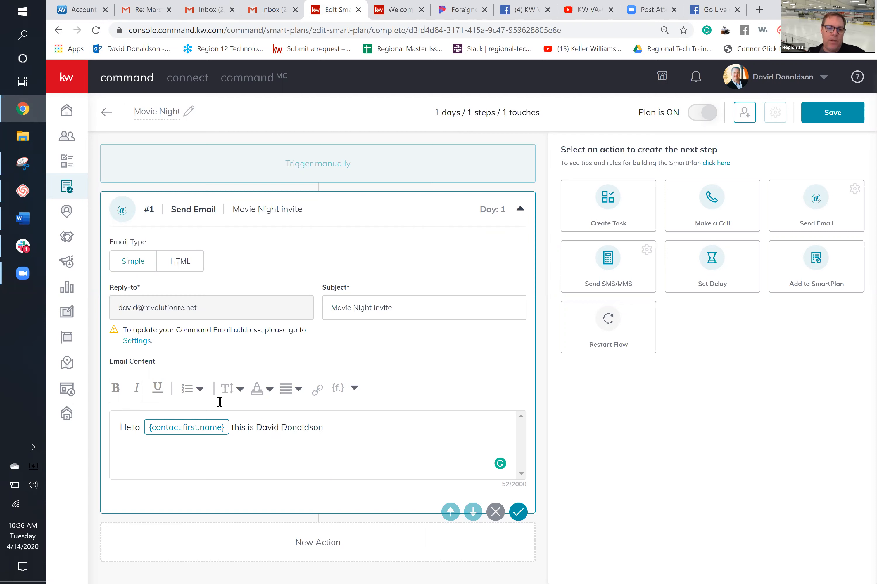
- Look over the email templates available for the HTML email type, and return to the My SmartPlans list
left_click(186, 262)
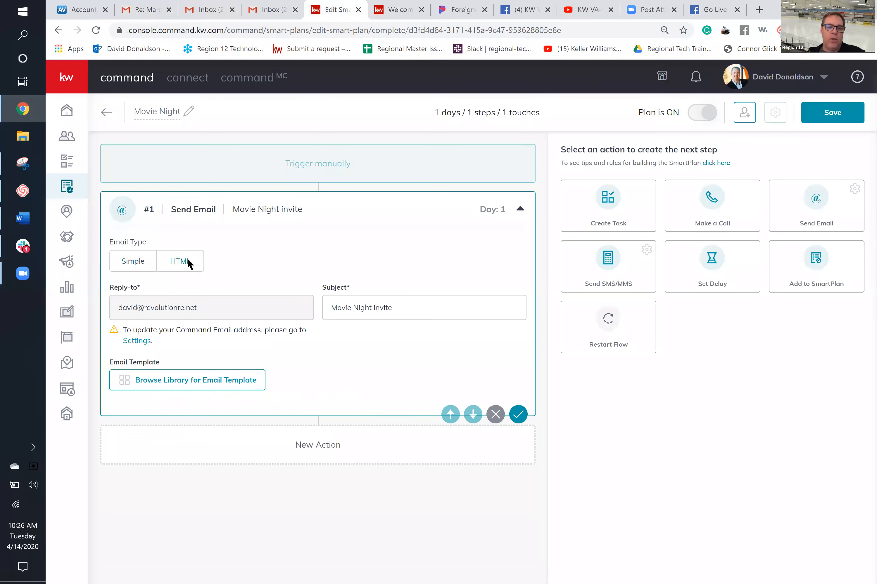
left_click(193, 384)
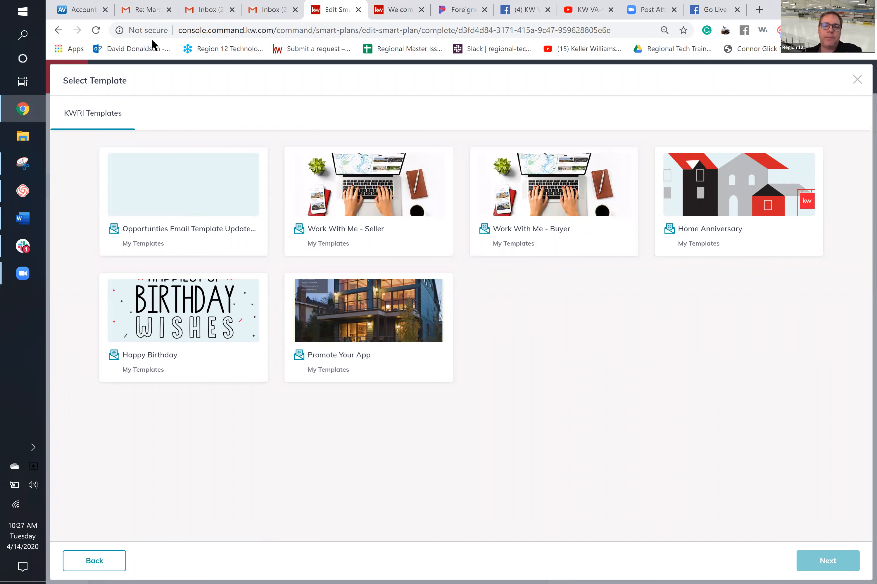
key("alt+Left")
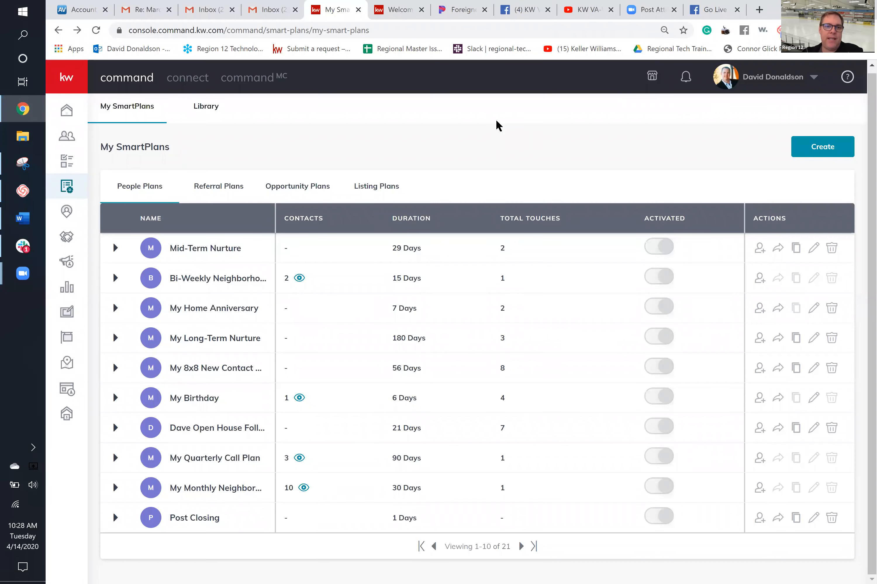
- Create a new SmartPlan named Movie Night Invite
left_click(794, 151)
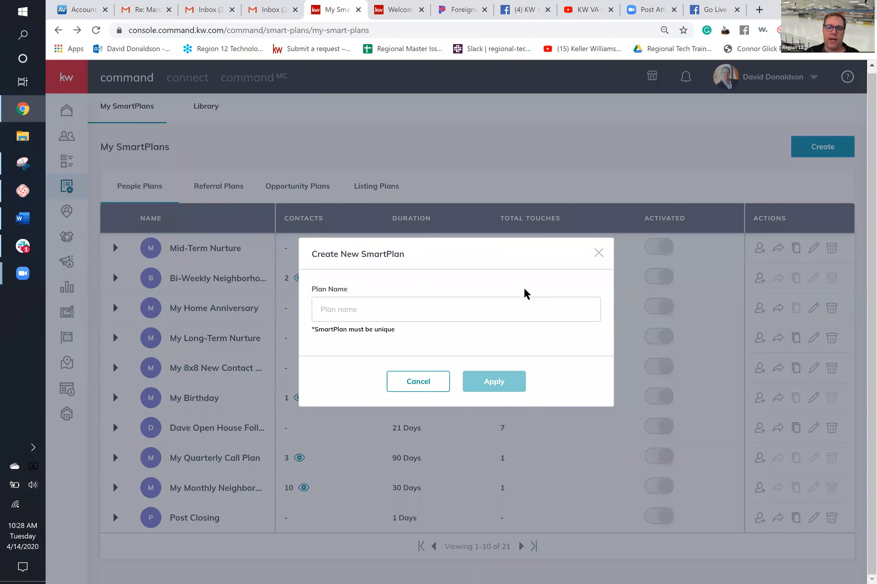
left_click(510, 311)
type("Movie No")
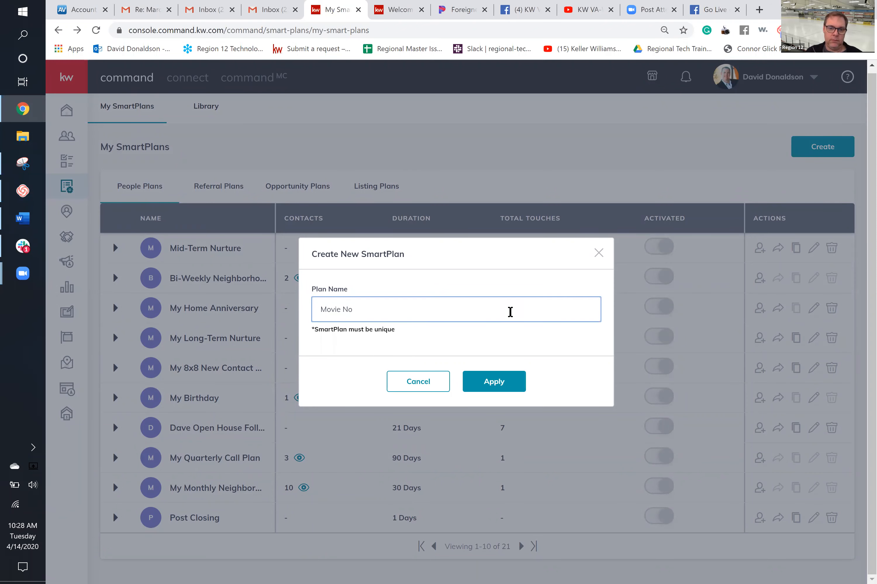
key("BackSpace")
type("ight Invite")
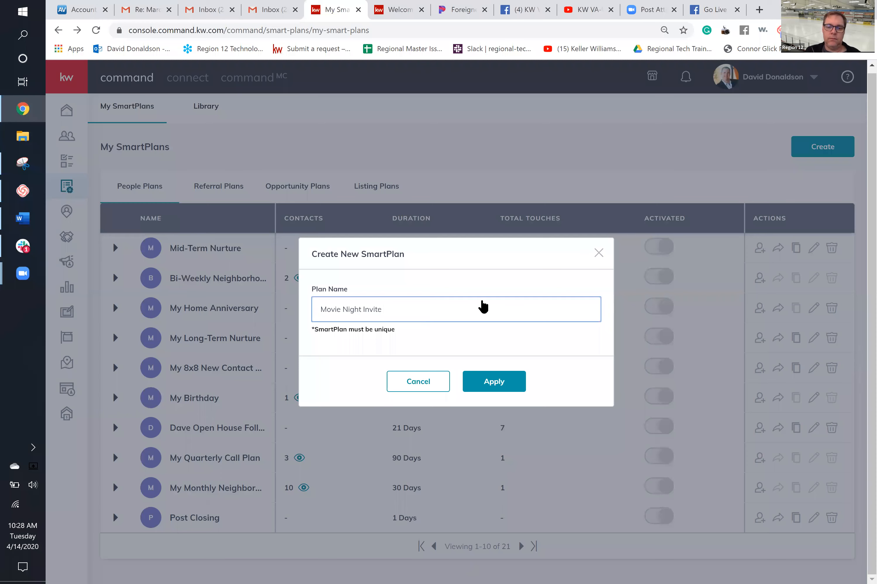
left_click(501, 388)
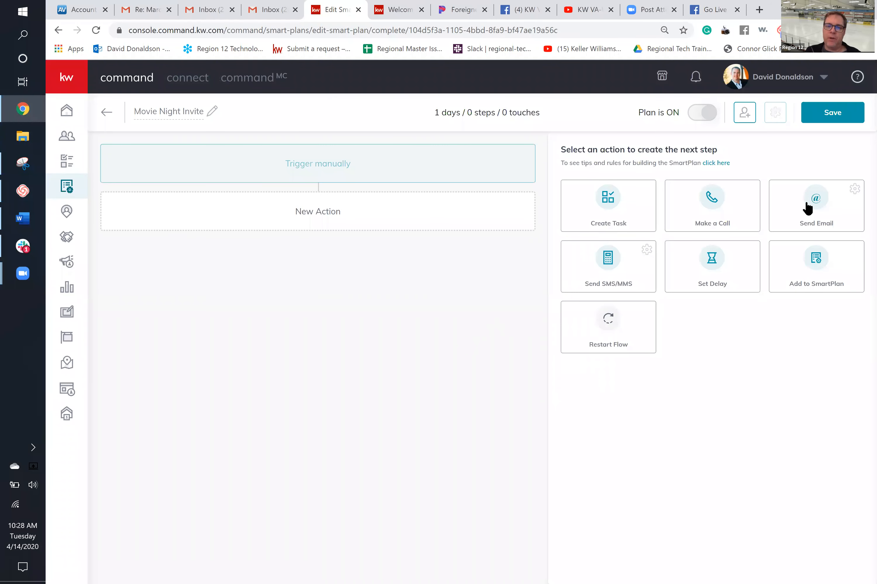
- Add a Send Email action to the plan, followed by a Set Delay action of 7 days
left_click(824, 215)
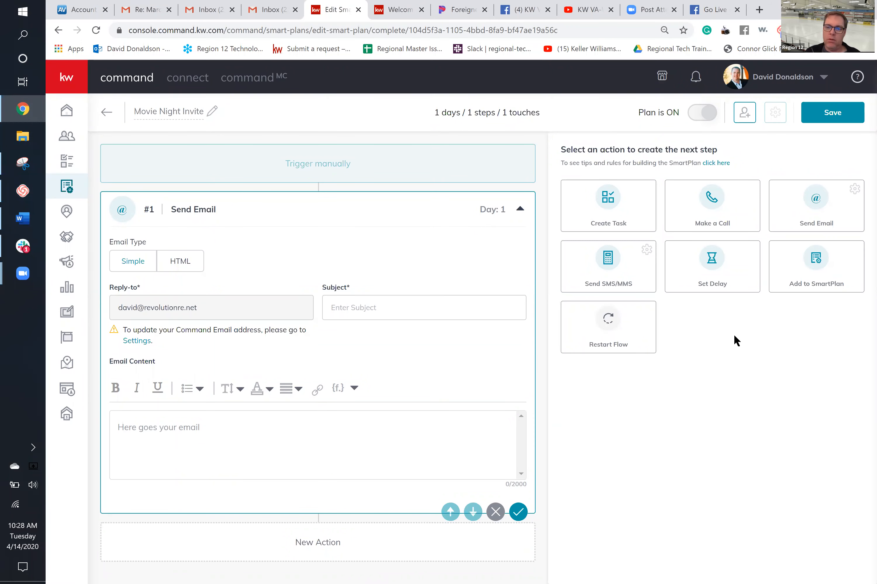
left_click(710, 275)
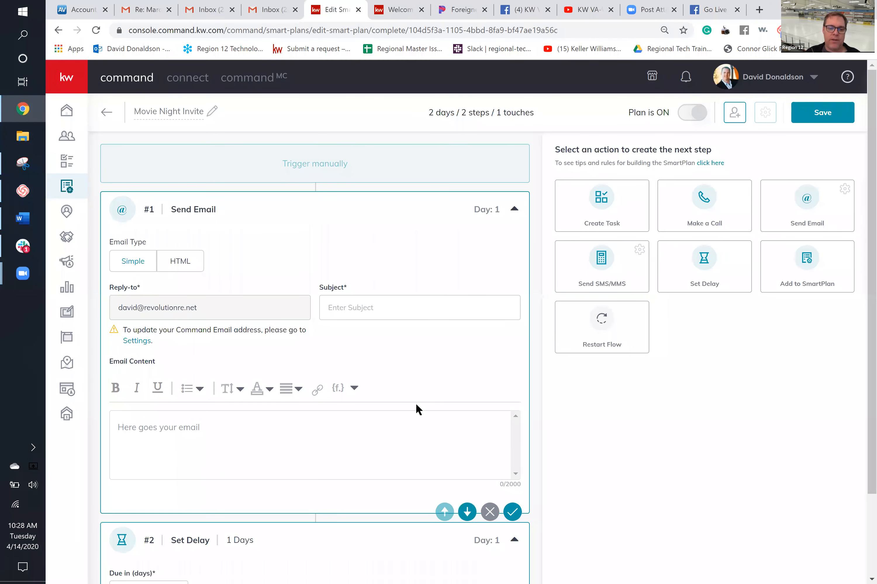
scroll(416, 403, "down", 3)
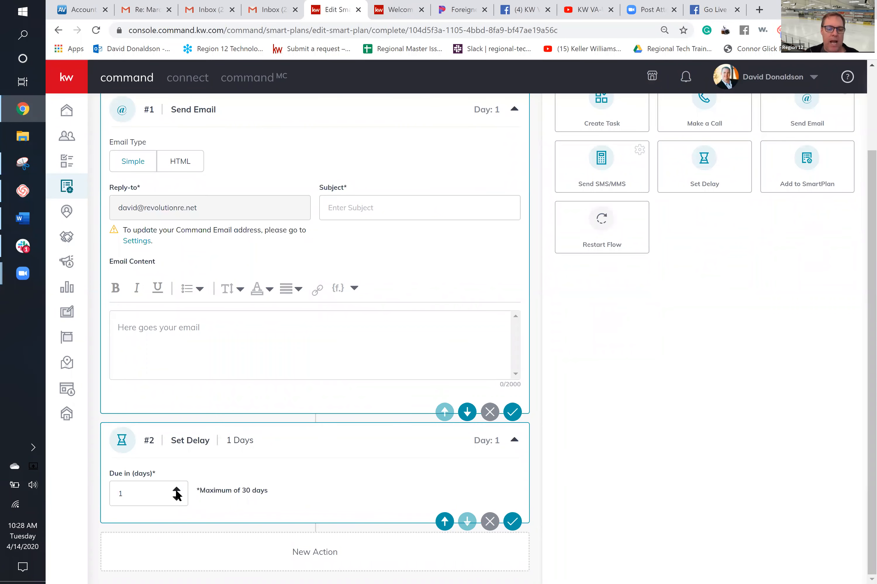
double_click(112, 490)
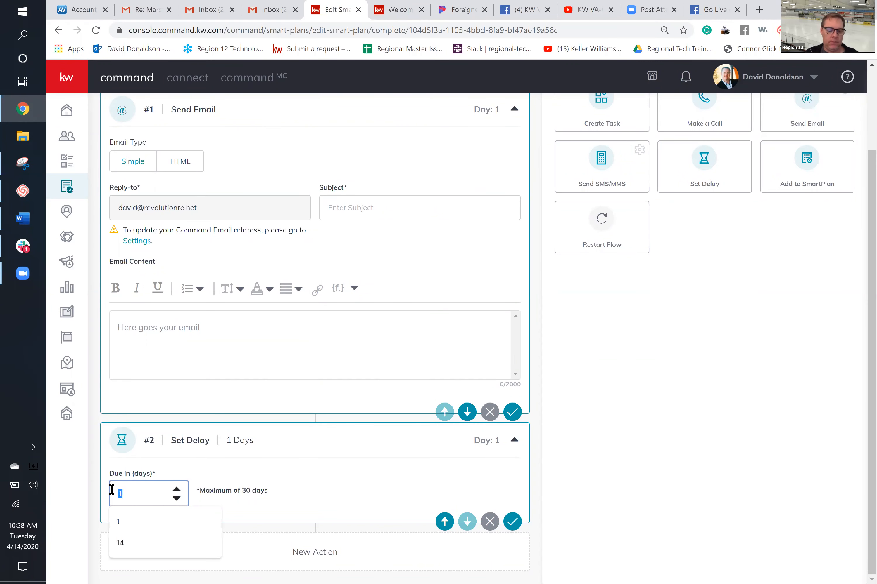
type("7")
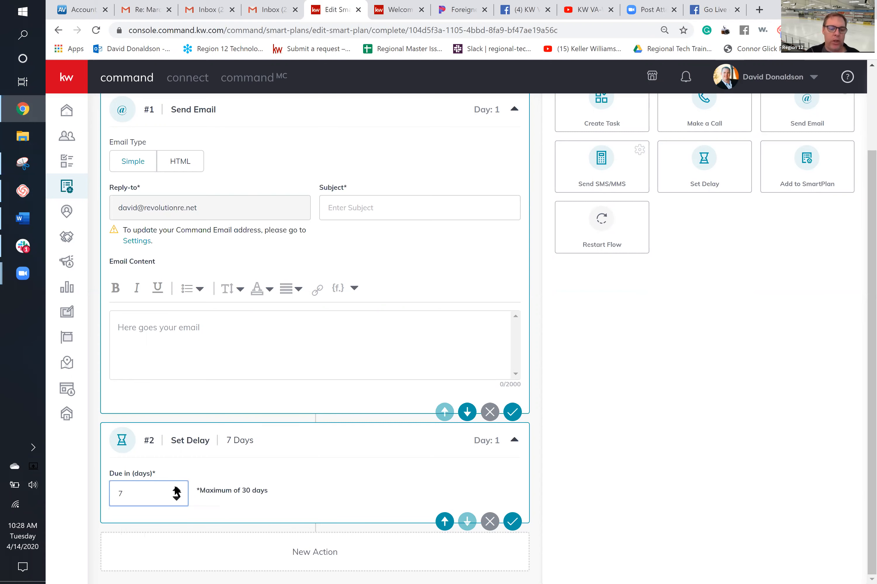
left_click(177, 499)
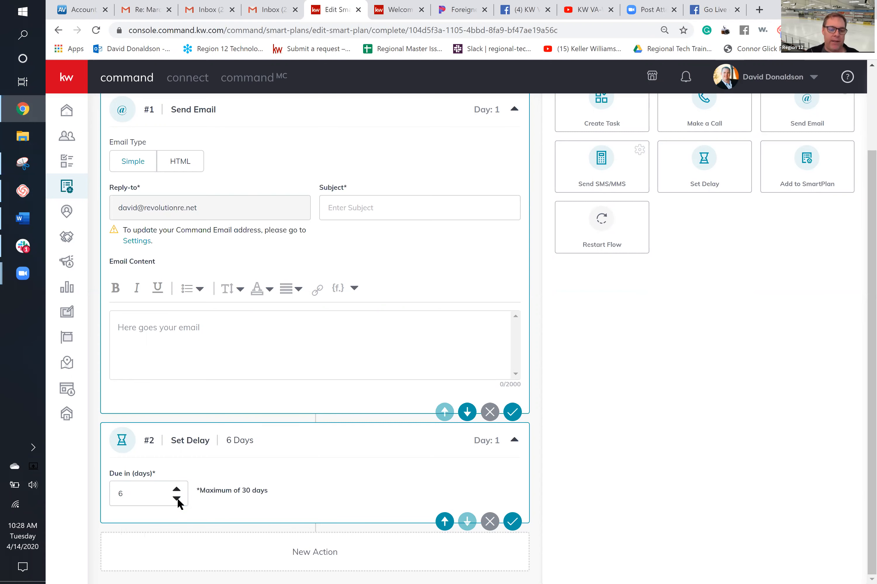
left_click(177, 490)
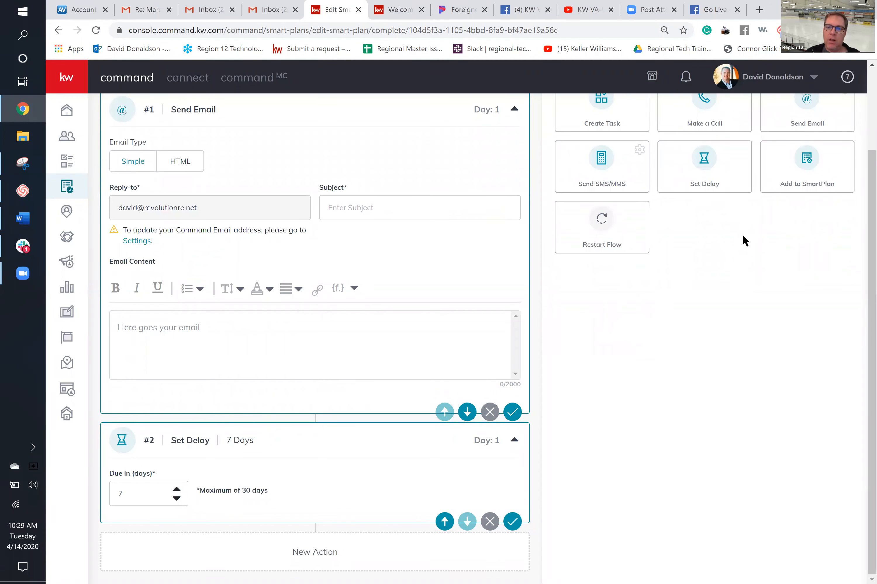
- Add a Make a Call action after the delay and name its task "Invite to movie night"
scroll(742, 235, "up", 3)
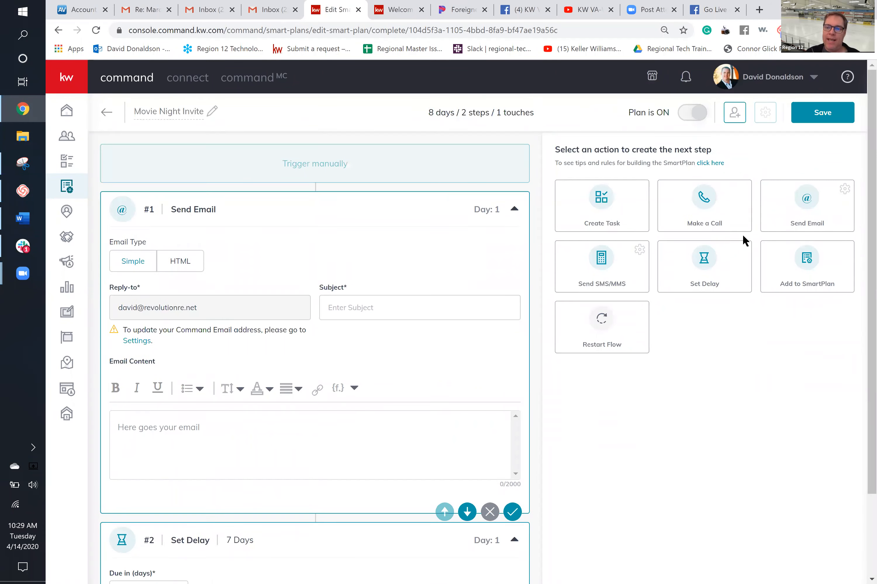
left_click(716, 214)
scroll(432, 437, "down", 6)
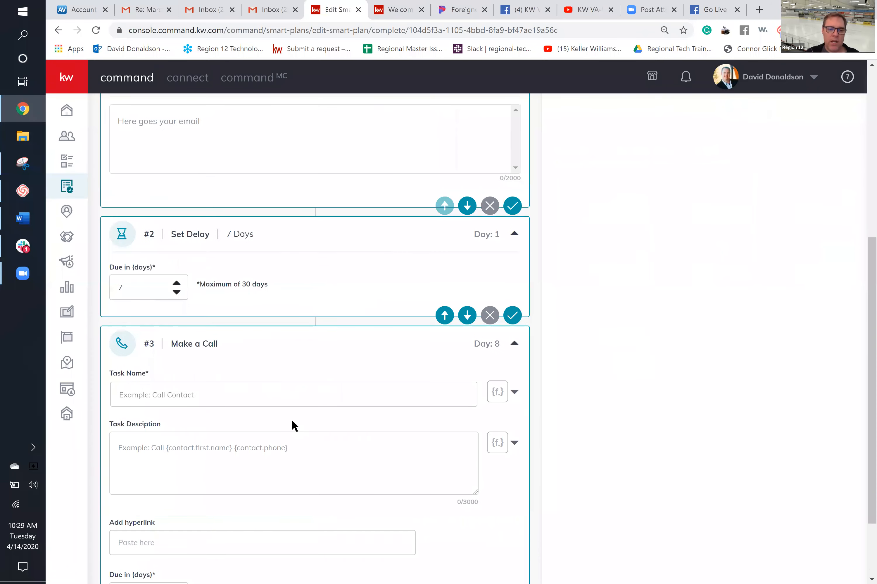
left_click(310, 393)
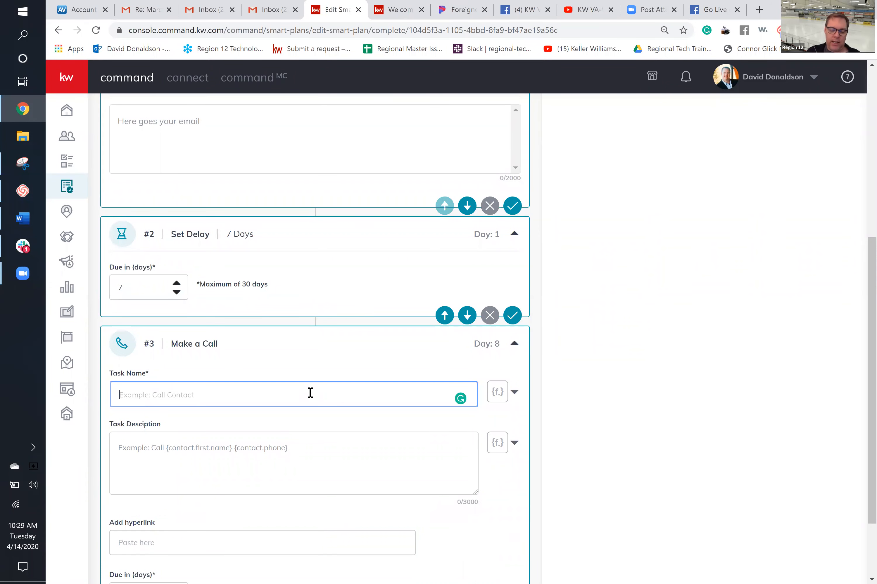
type("Invite Mon")
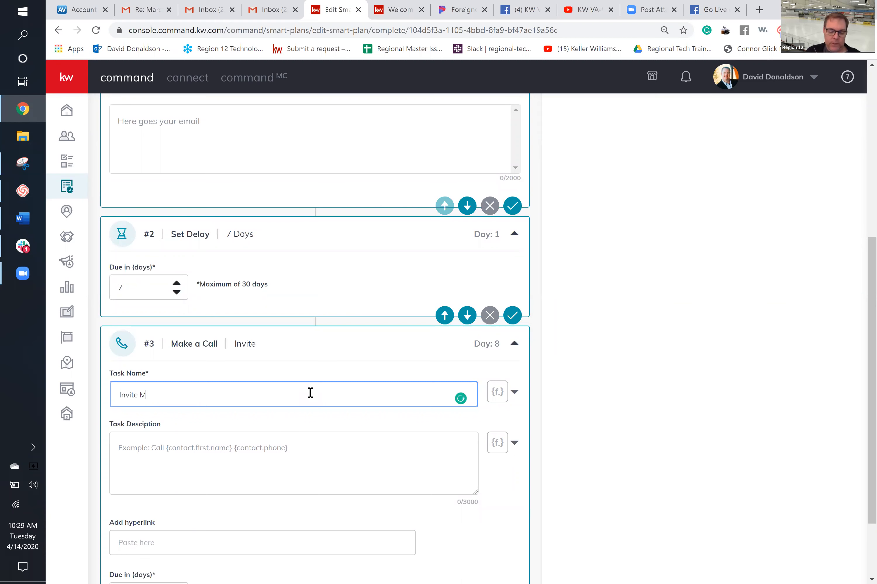
key("BackSpace")
key("BackSpace")
key("BackSpace")
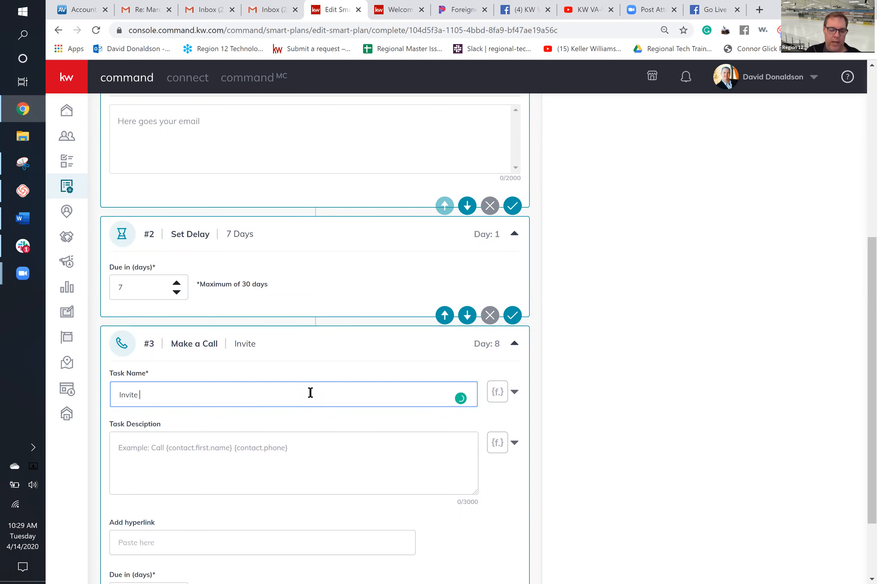
type("to movie ")
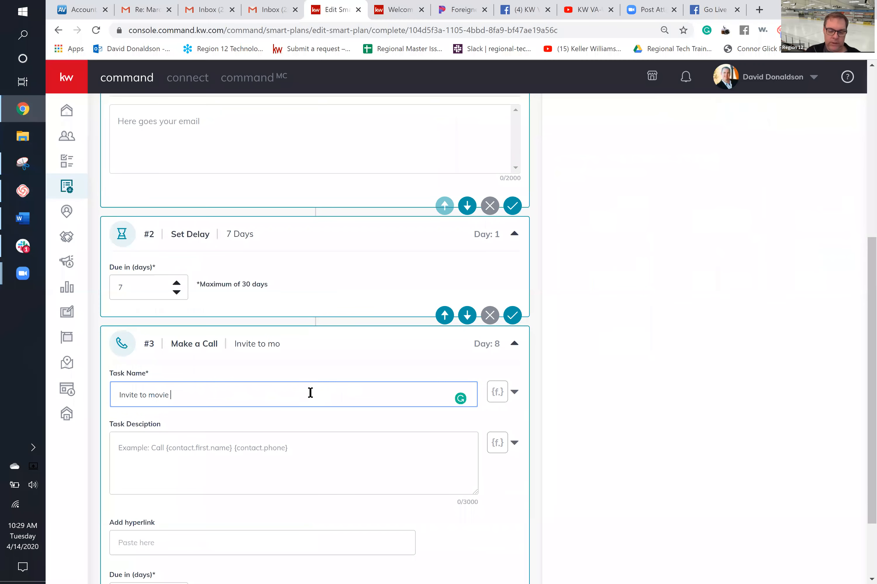
type("night")
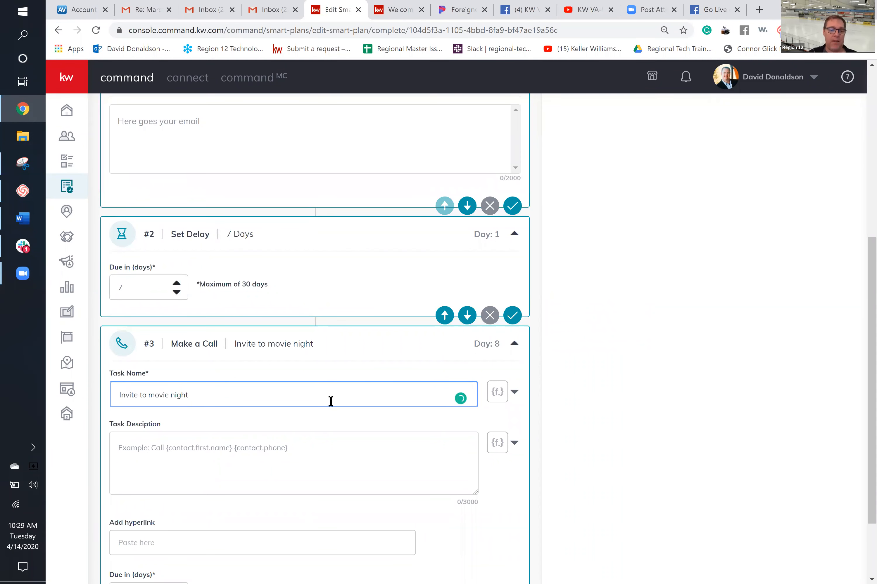
- Insert the contact.first.name field in the call's task description and enter "evite" as its hyperlink
left_click(510, 445)
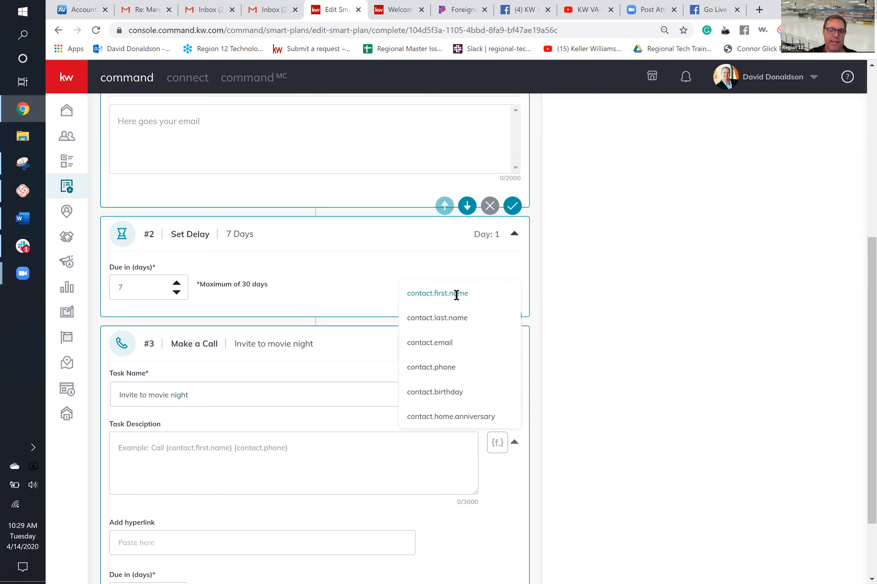
left_click(437, 294)
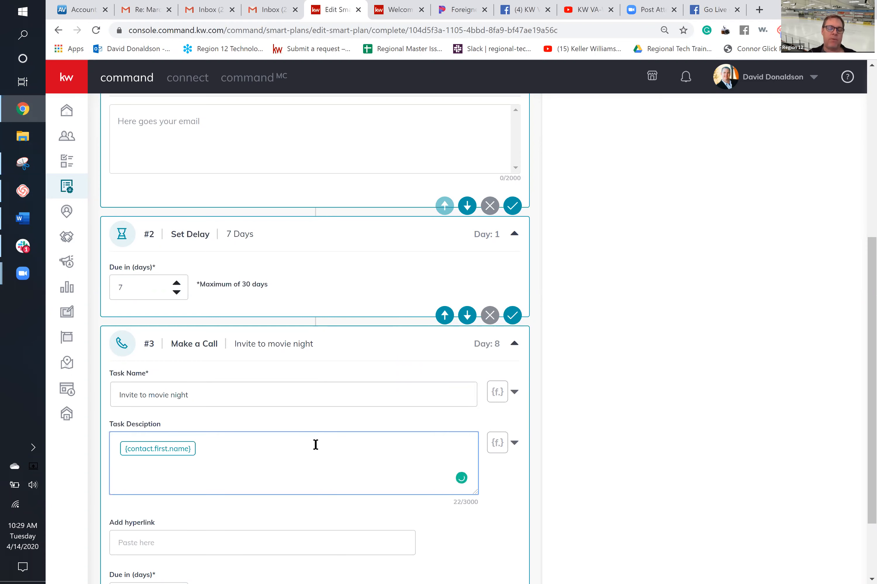
scroll(316, 445, "down", 2)
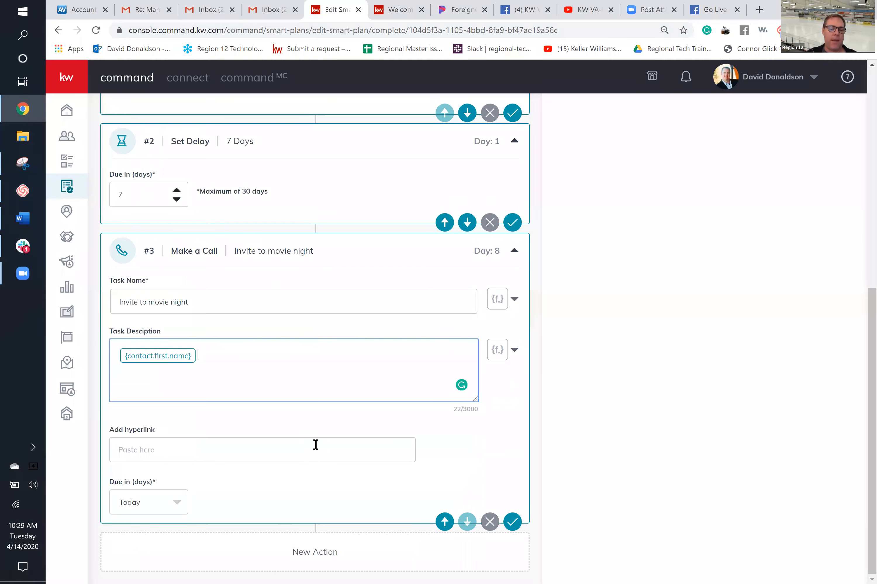
left_click(316, 445)
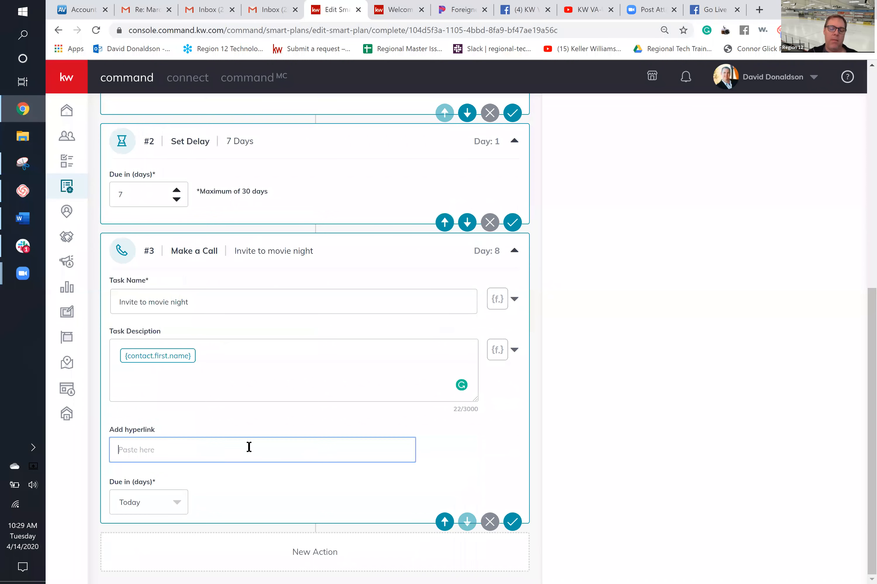
type("evite")
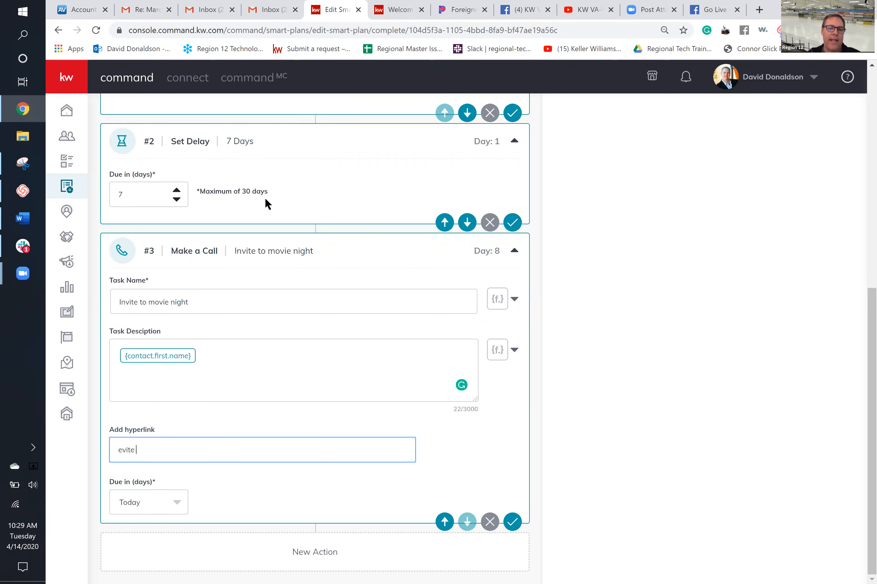
scroll(265, 197, "up", 1)
scroll(265, 197, "down", 1)
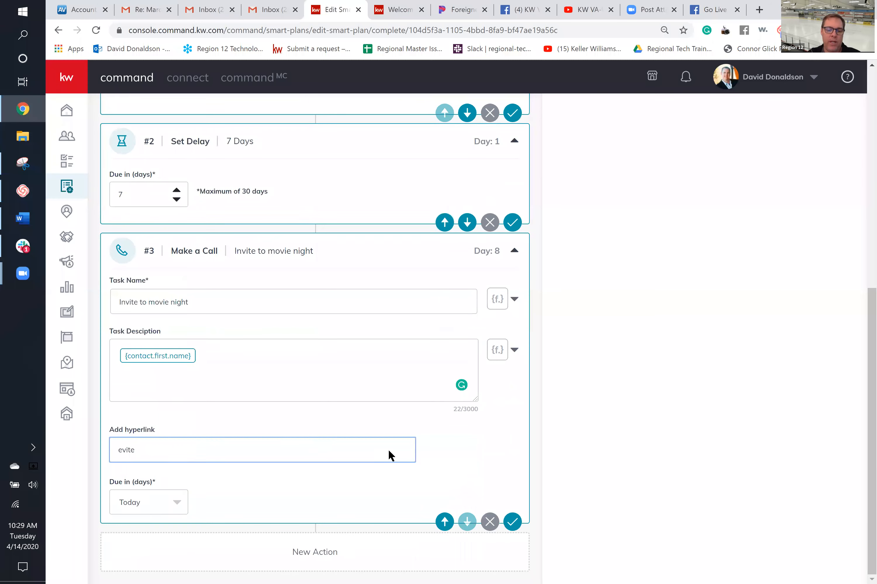
- Add a Set Delay action after the Make a Call action and set it to 3 days
scroll(722, 336, "up", 8)
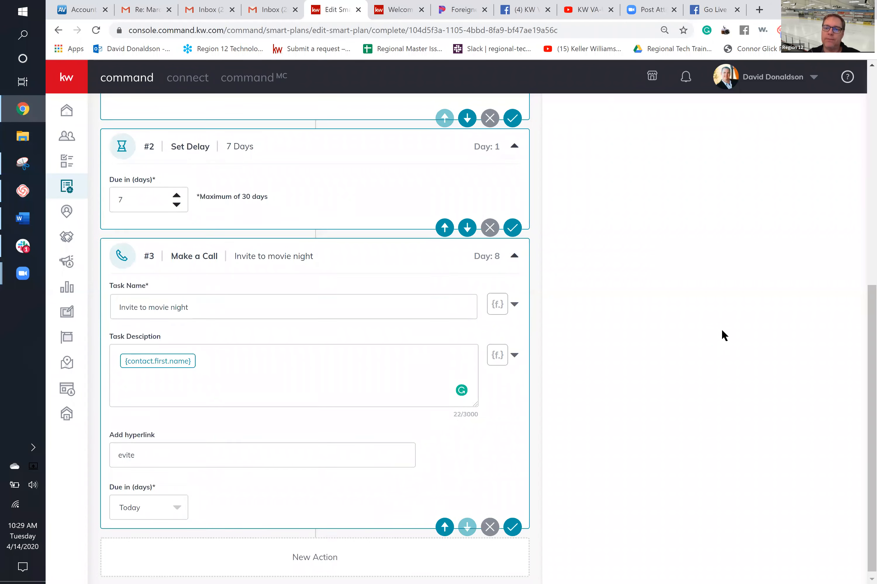
left_click(718, 212)
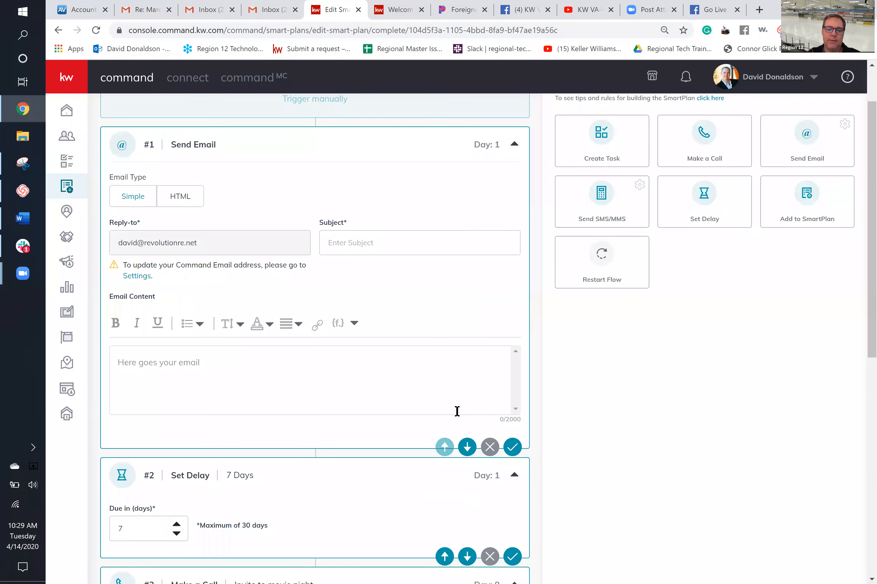
scroll(457, 411, "down", 12)
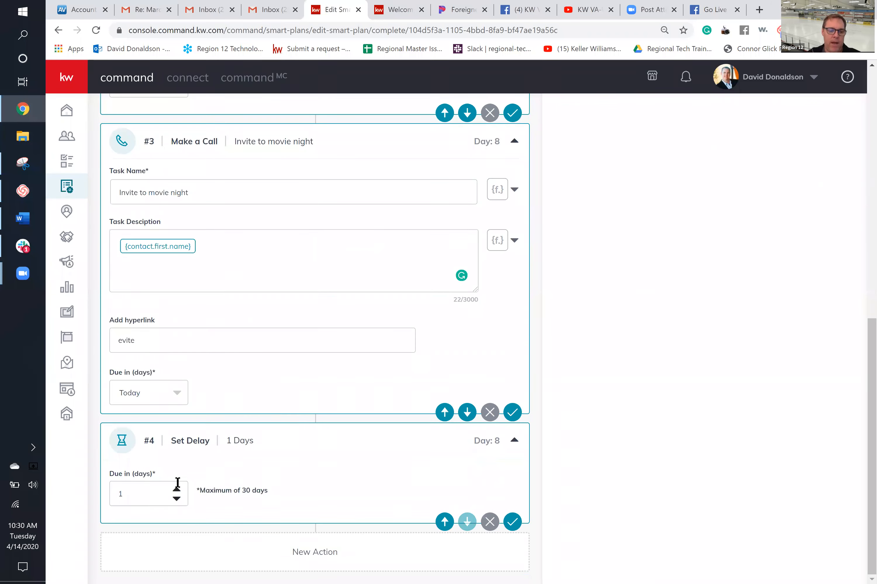
left_click(177, 490)
left_click(176, 490)
- Add a Send SMS/MMS action after the 3-day delay with the static text "Remionder movie night in Saturday"
scroll(747, 247, "up", 15)
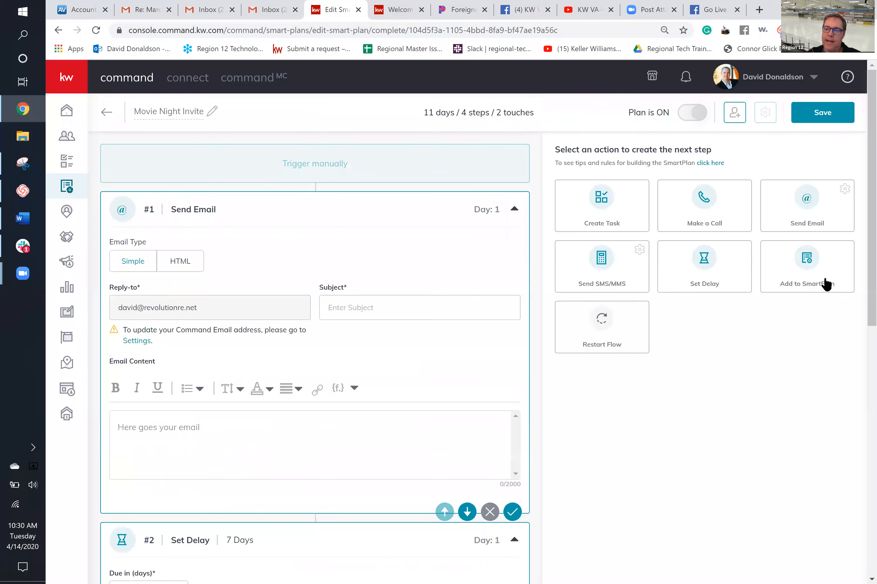
left_click(622, 269)
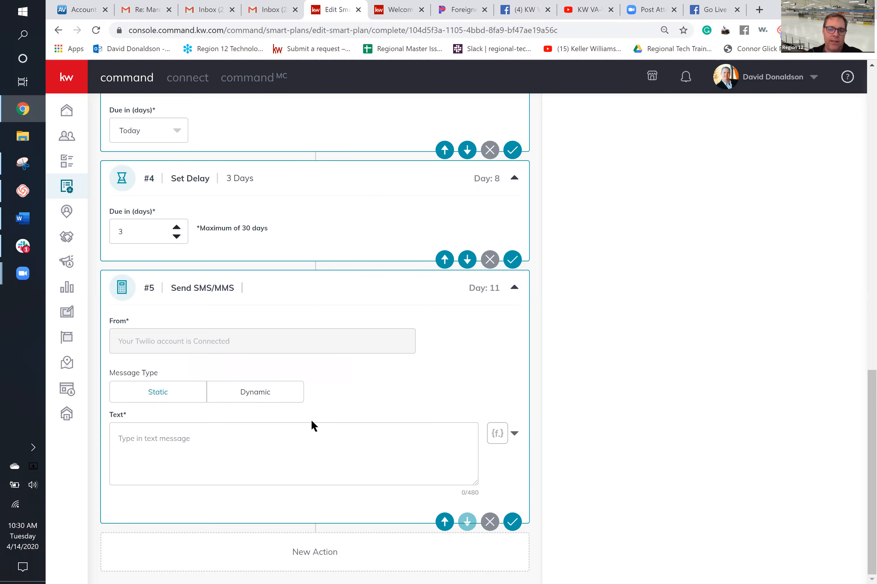
left_click(165, 446)
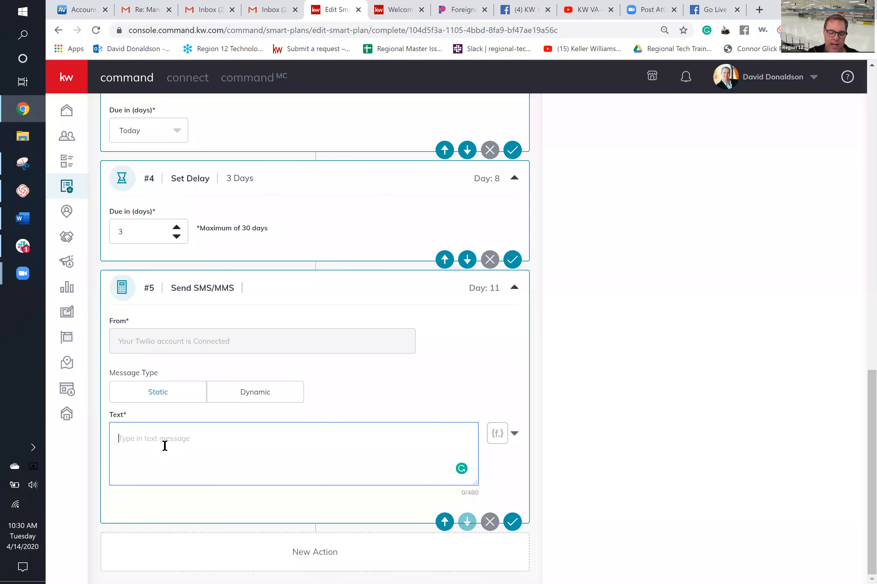
type("Remiond")
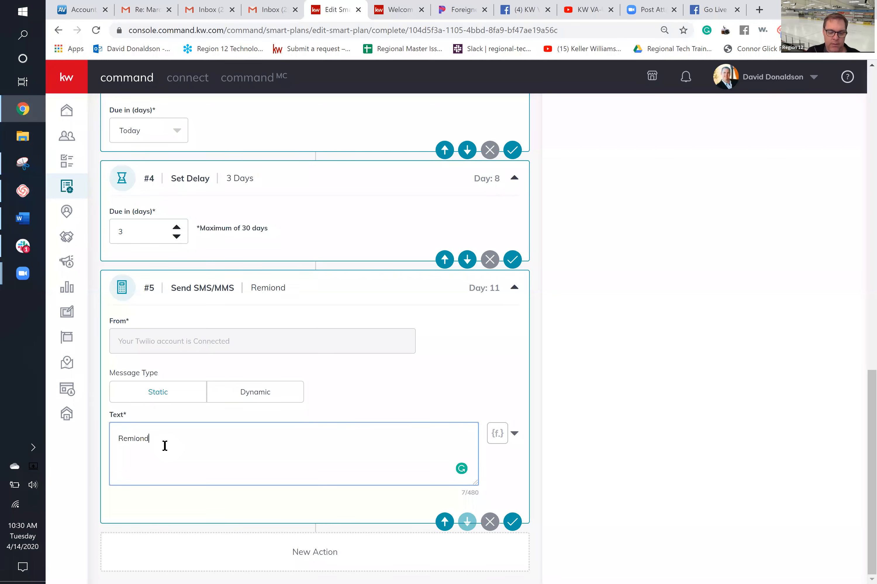
type("er movie ")
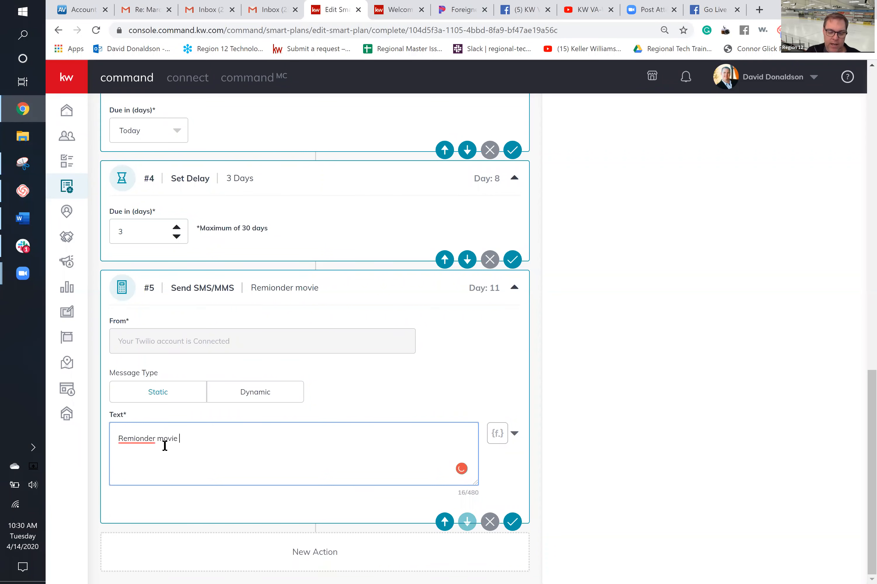
type("night in Saturday")
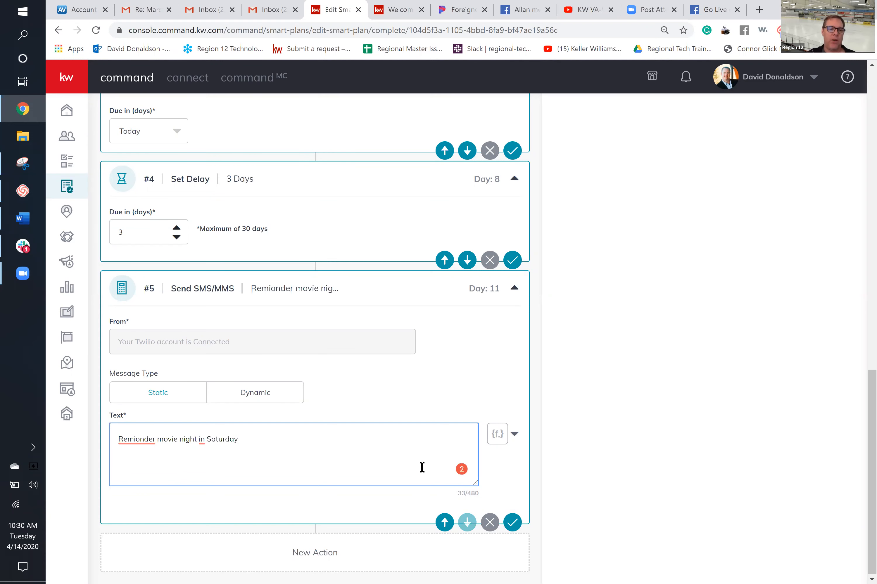
- Try to save the plan, and enter "movie night" as the subject of the Send Email action
scroll(422, 467, "up", 20)
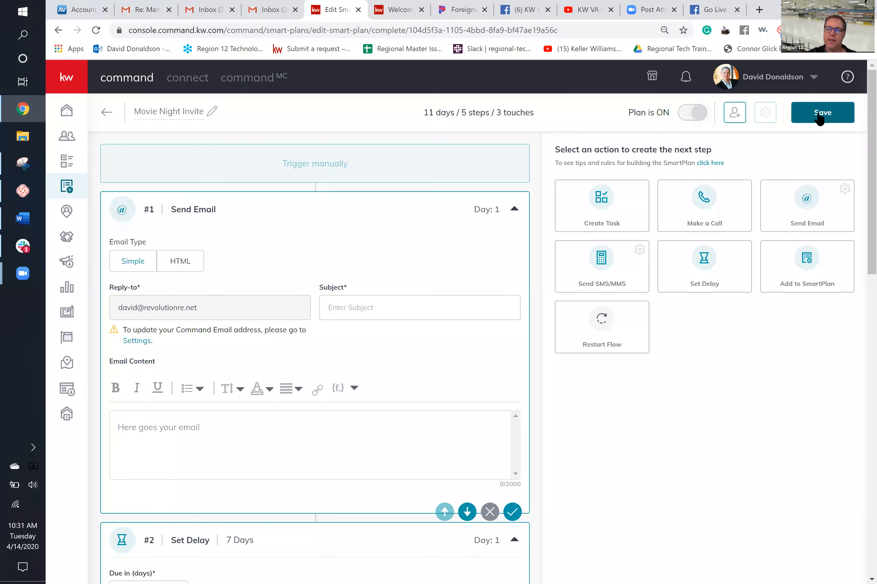
left_click(818, 115)
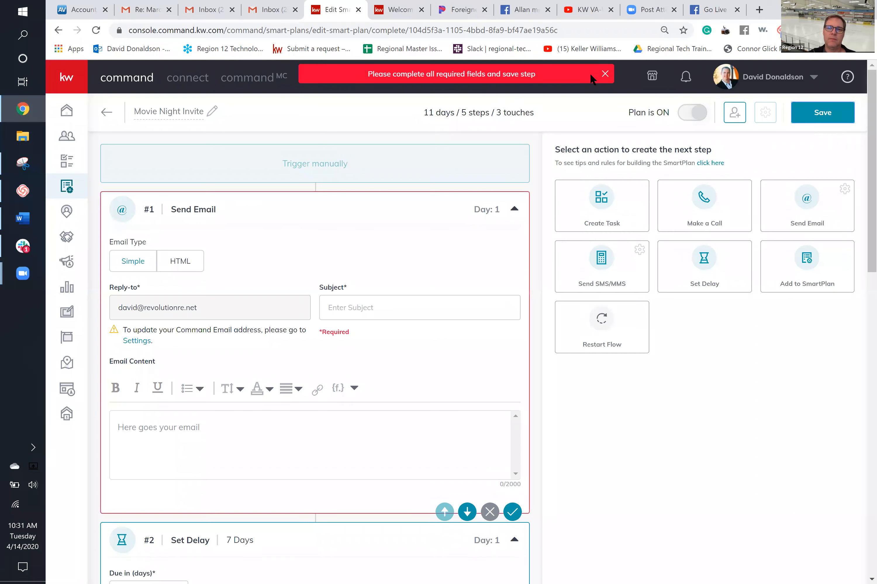
left_click(604, 74)
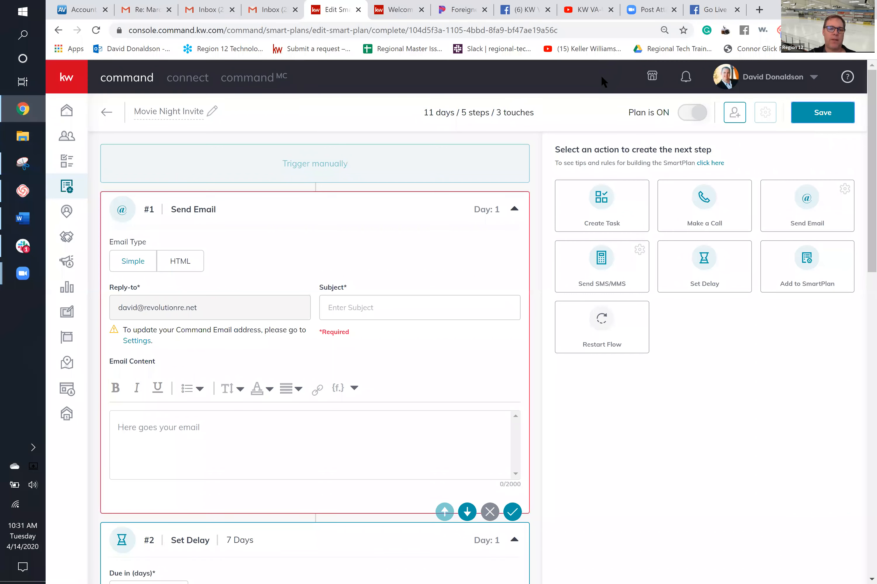
left_click(394, 310)
type("m")
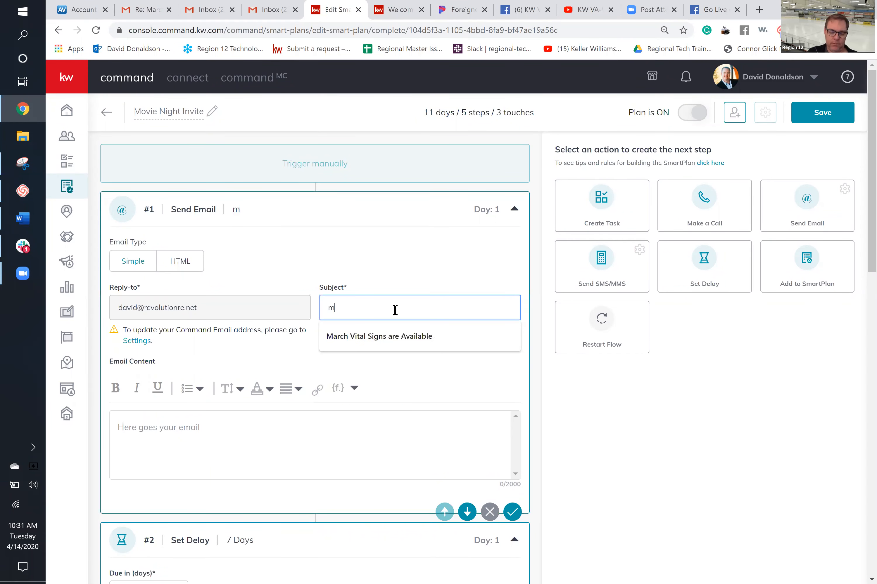
type("ovie night")
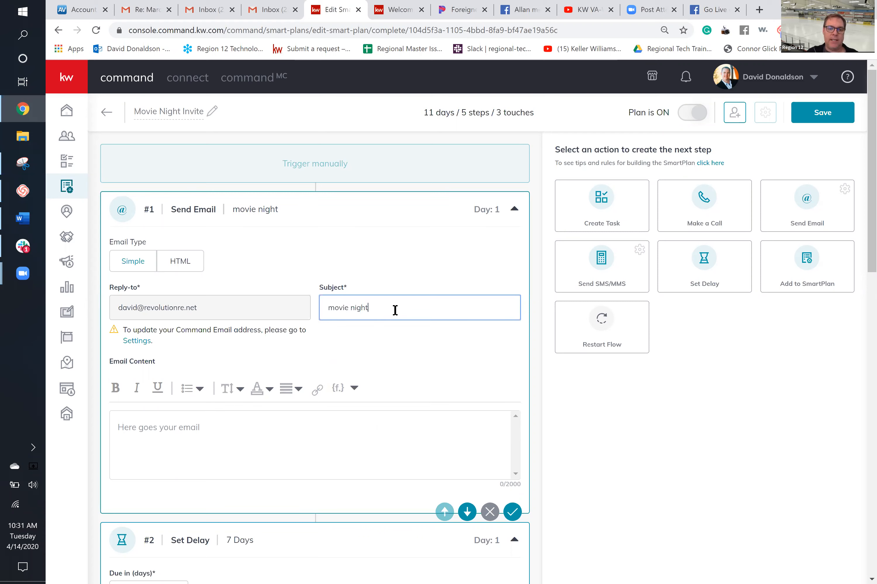
- Clear the hyperlink "evite" from the Make a Call action and save the SmartPlan
left_click(823, 111)
scroll(417, 378, "down", 6)
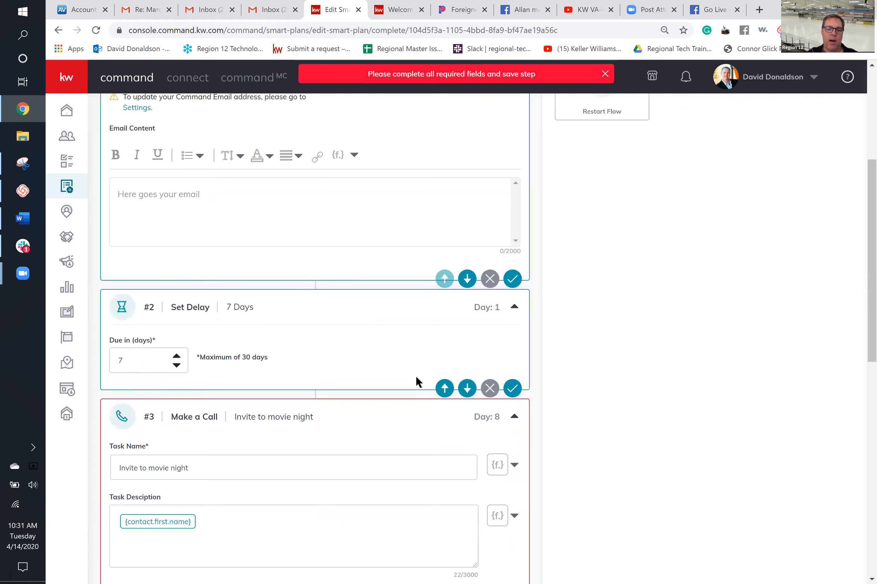
scroll(317, 366, "down", 3)
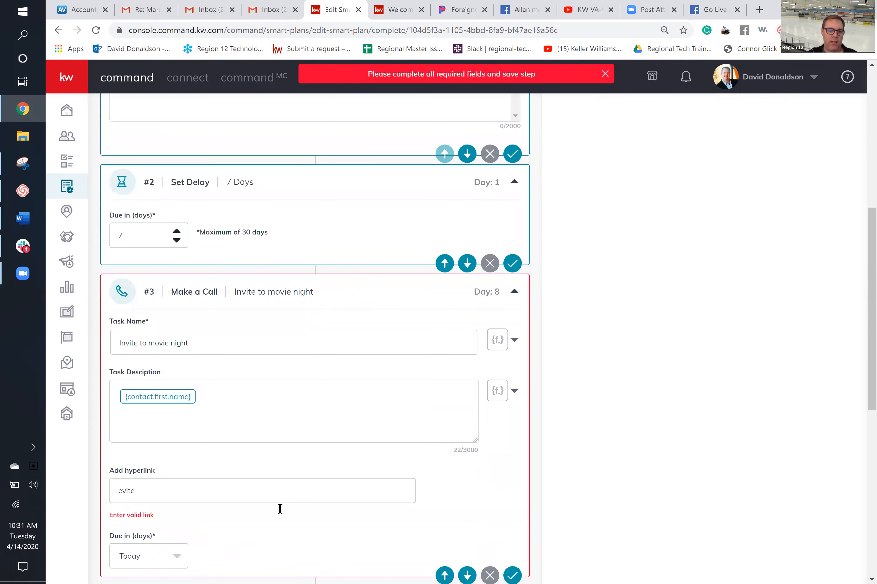
scroll(272, 500, "down", 3)
left_click_drag(159, 394, 98, 393)
key("BackSpace")
scroll(98, 393, "down", 10)
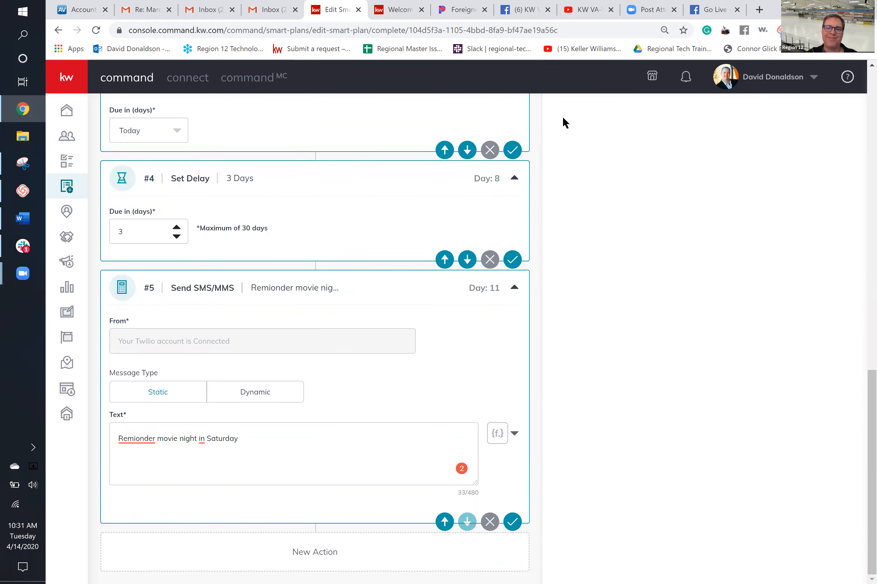
scroll(562, 117, "up", 15)
left_click(824, 113)
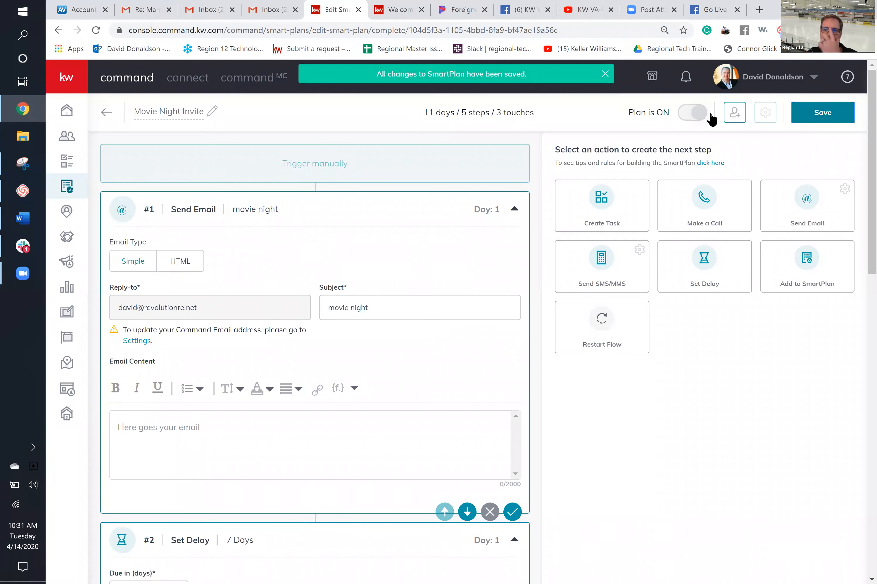
- Open the client selection for the Movie Night Invite plan and search the clients by name for "bou"
left_click(729, 113)
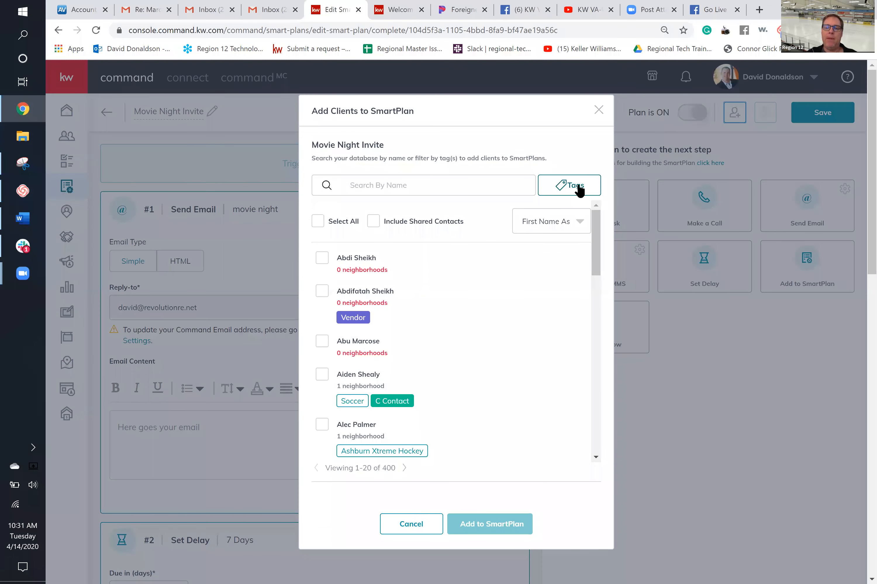
left_click(578, 187)
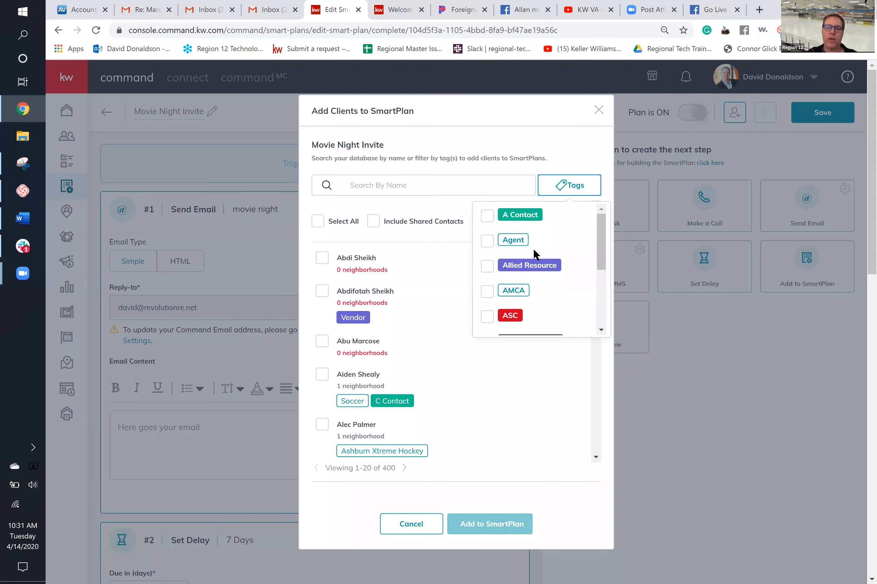
scroll(541, 298, "down", 4)
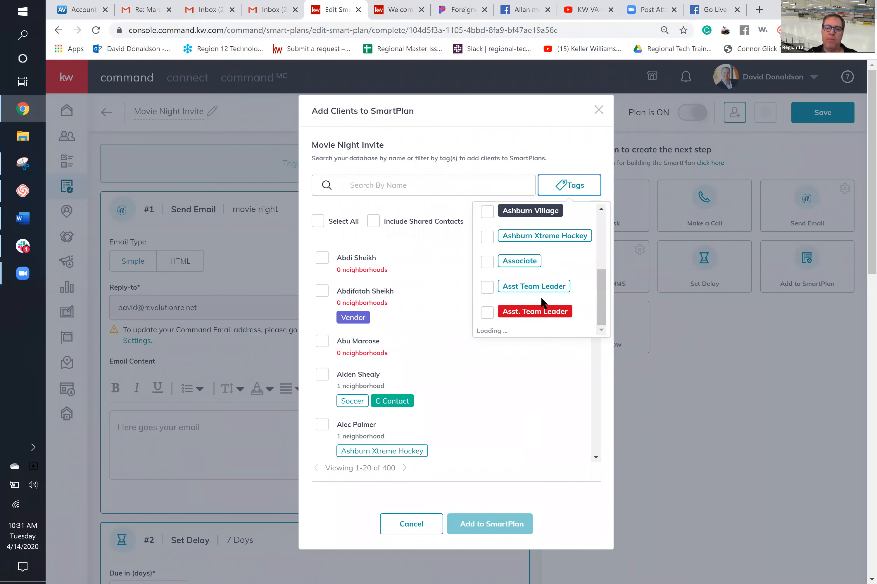
left_click(412, 184)
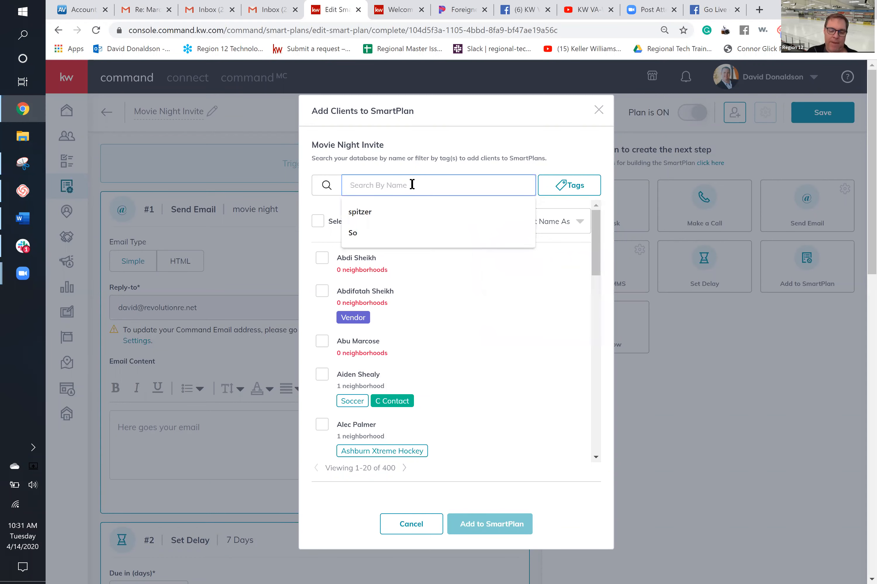
type("bou")
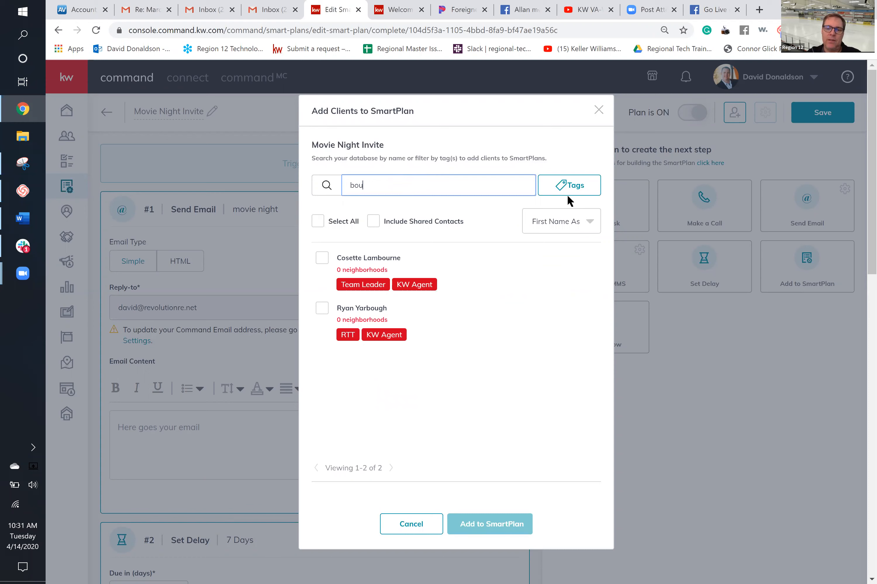
- Filter the clients by the Buyer, Bought and B Contact tags
left_click(571, 188)
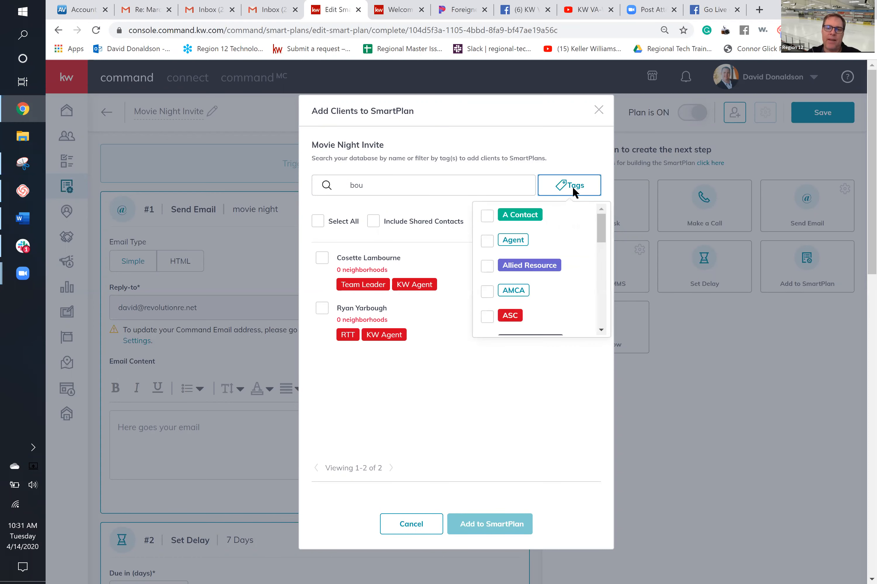
scroll(550, 266, "down", 3)
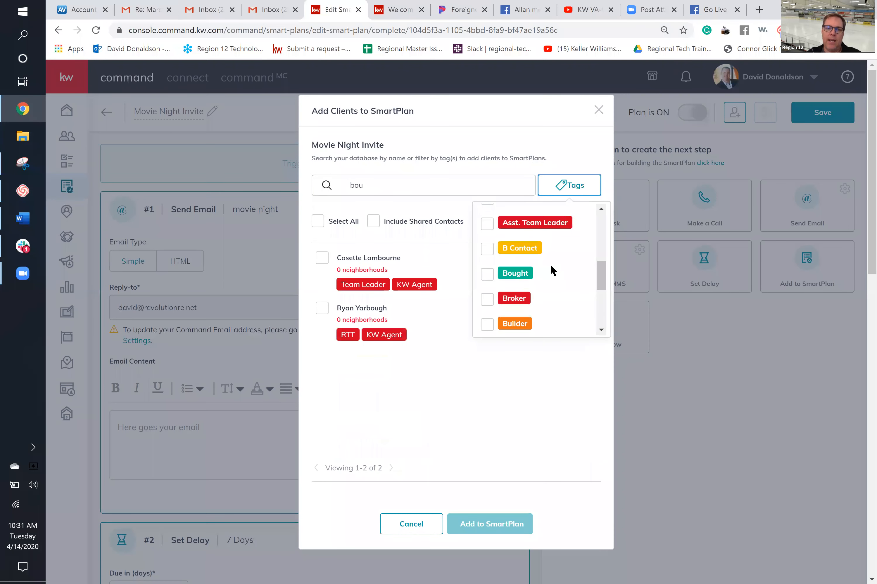
scroll(550, 265, "down", 3)
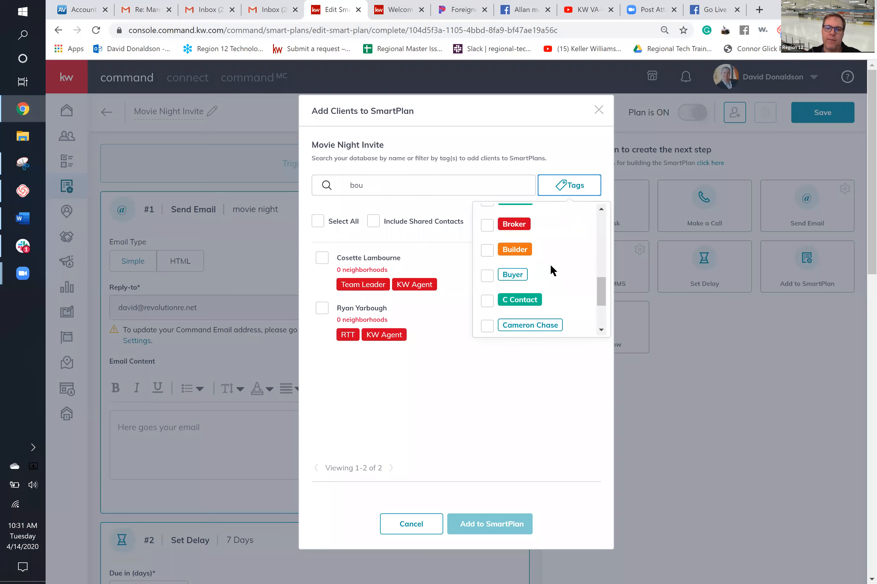
left_click(487, 283)
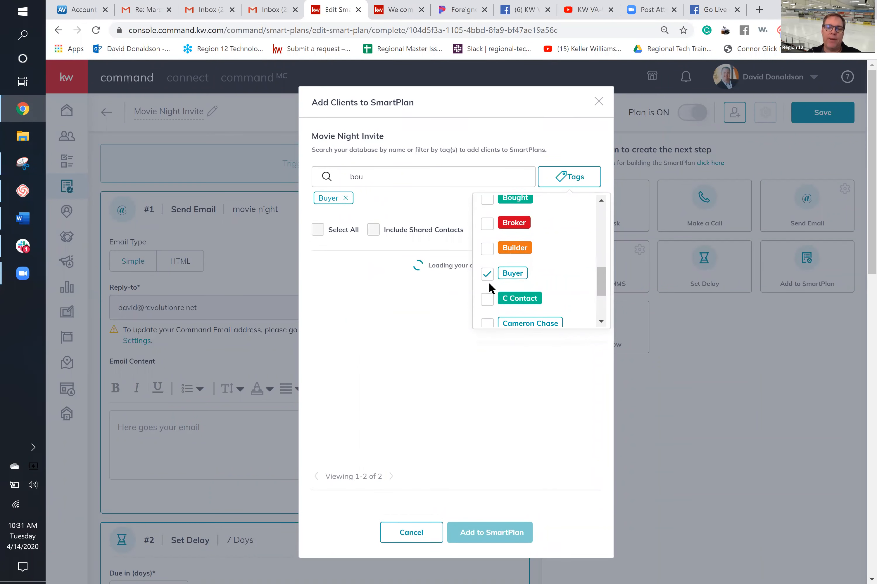
scroll(531, 253, "up", 2)
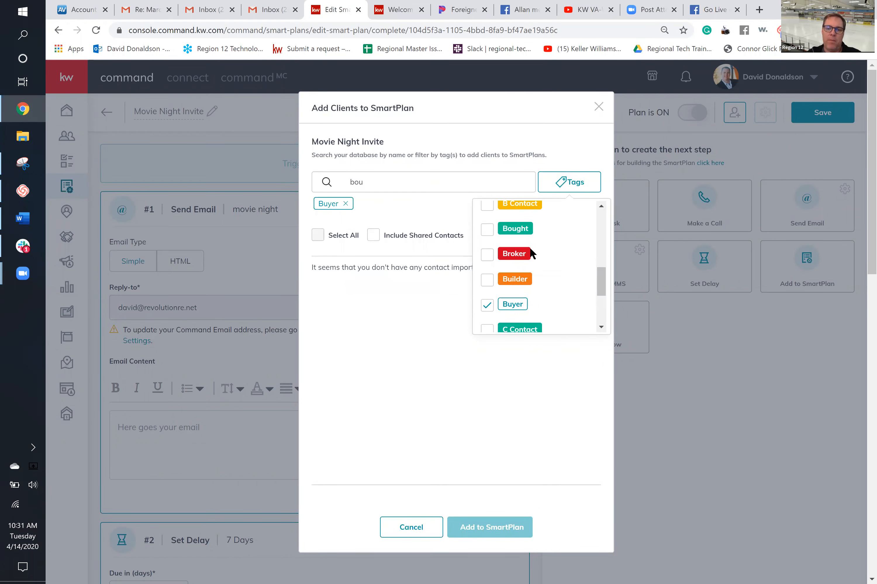
left_click(487, 249)
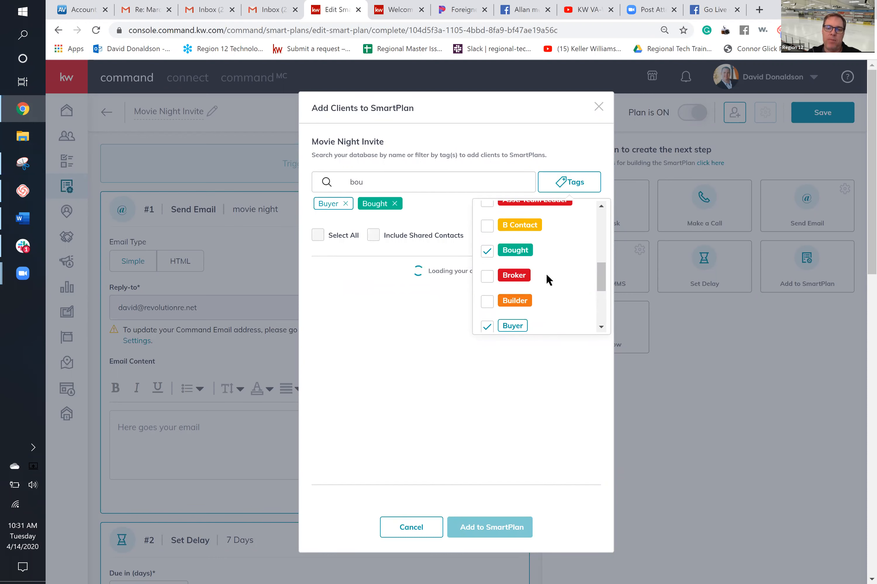
scroll(563, 281, "up", 1)
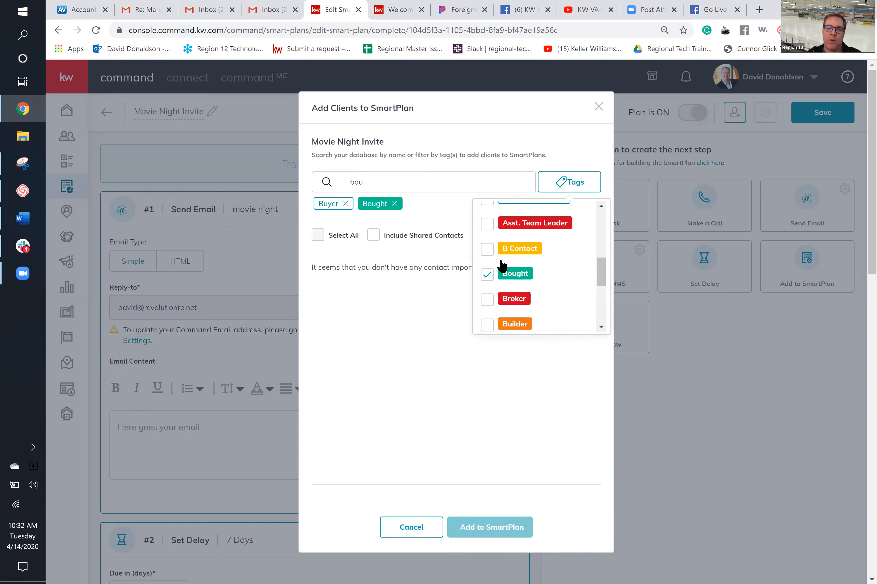
left_click(523, 256)
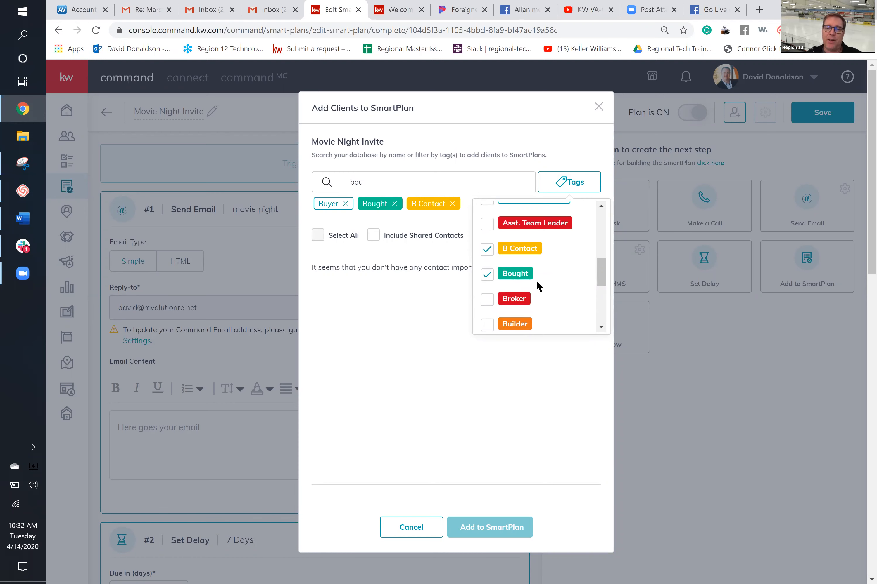
scroll(537, 283, "down", 2)
scroll(537, 284, "up", 6)
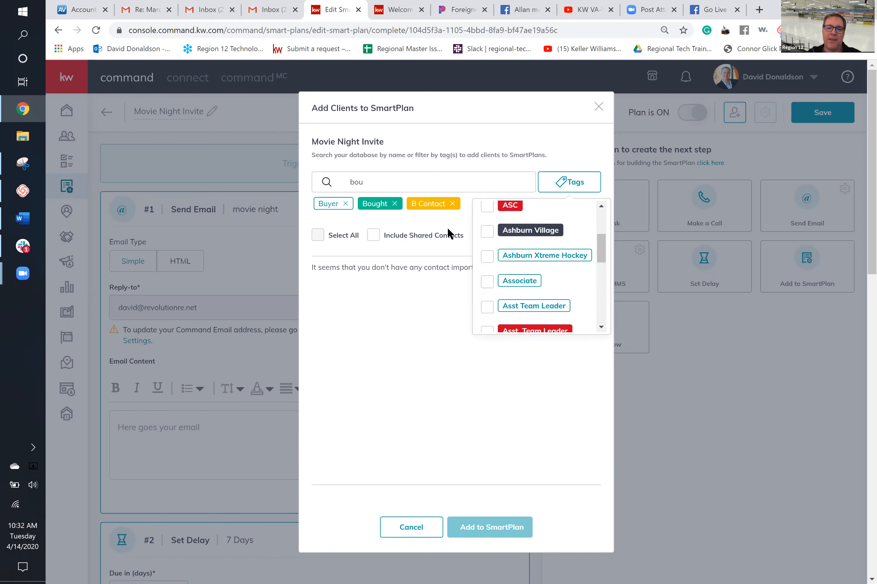
- Clear the name search and look through the clients that match the selected tags
left_click(408, 191)
left_click(396, 182)
key("BackSpace")
key("BackSpace")
key("BackSpace")
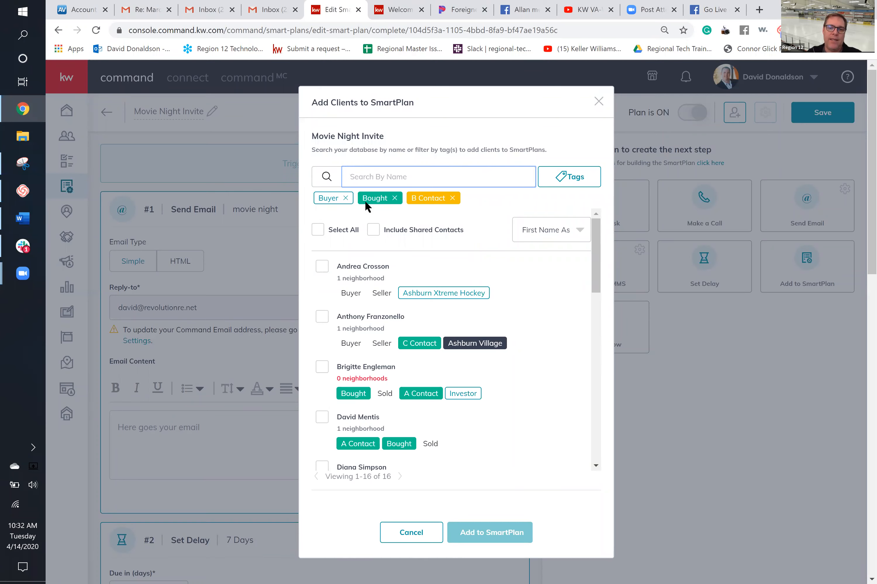
scroll(454, 308, "down", 5)
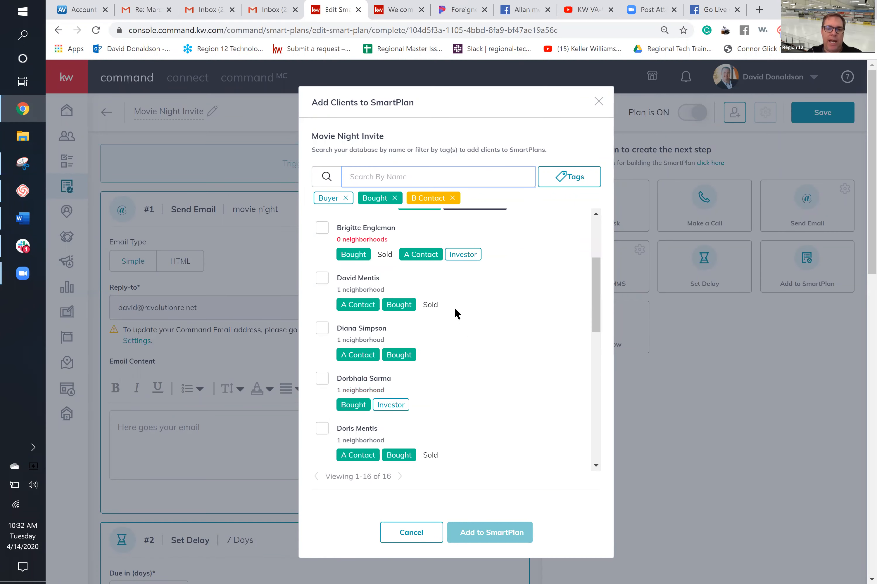
scroll(454, 308, "up", 5)
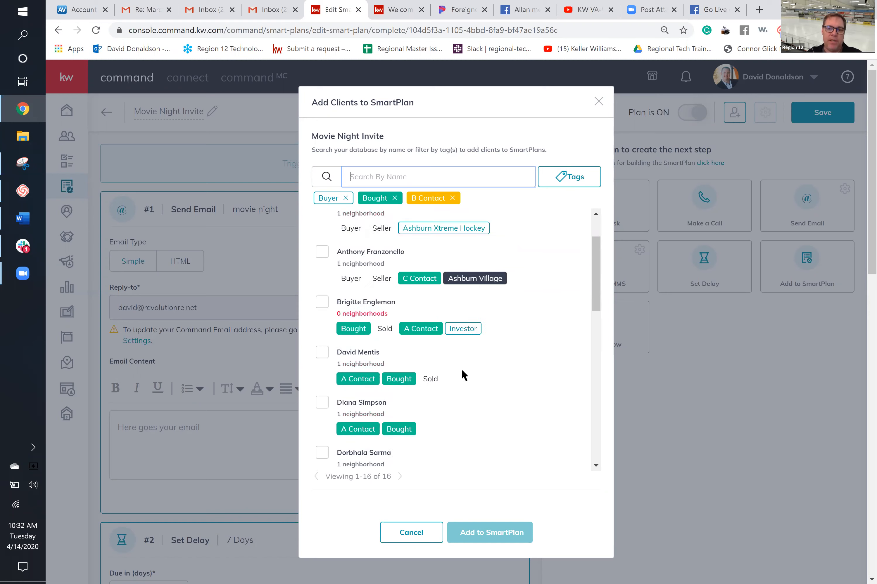
- Close the client selection without adding anyone to Movie Night Invite and return to the list of SmartPlans
left_click(599, 101)
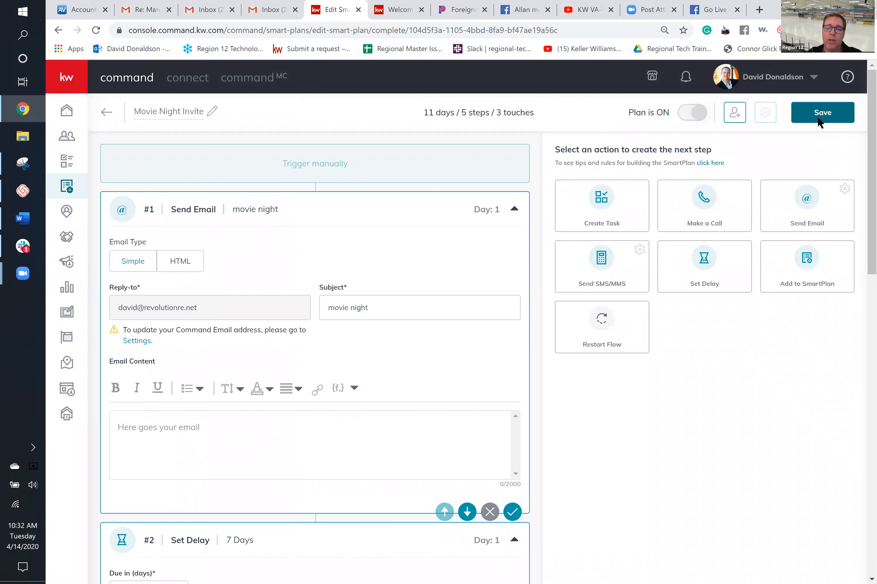
scroll(663, 352, "down", 5)
scroll(663, 352, "up", 5)
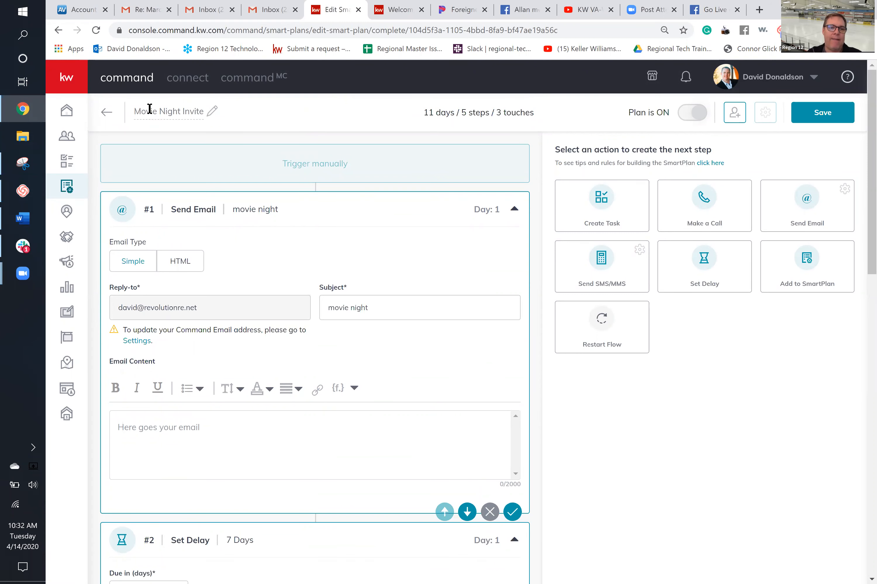
left_click(106, 113)
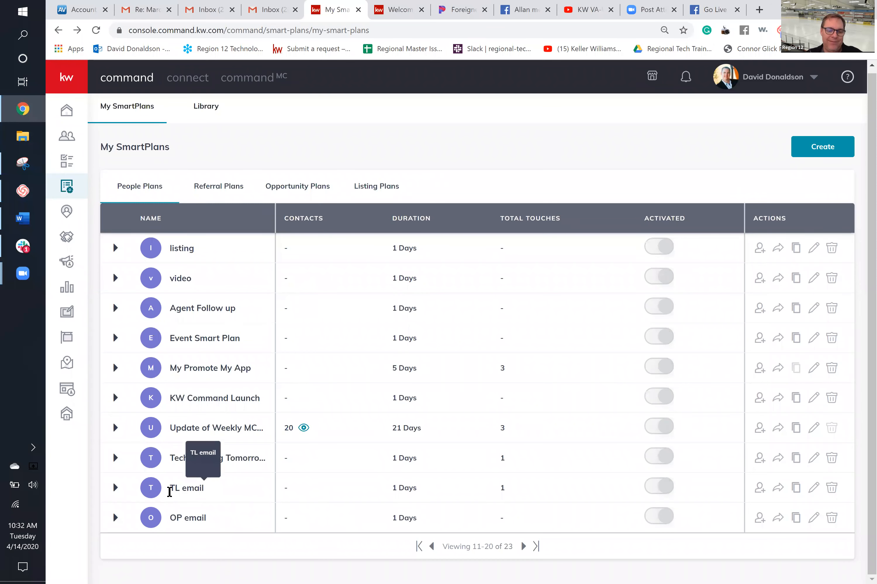
- Expand the TL email plan in the SmartPlans list and look at its trigger and steps
left_click(115, 488)
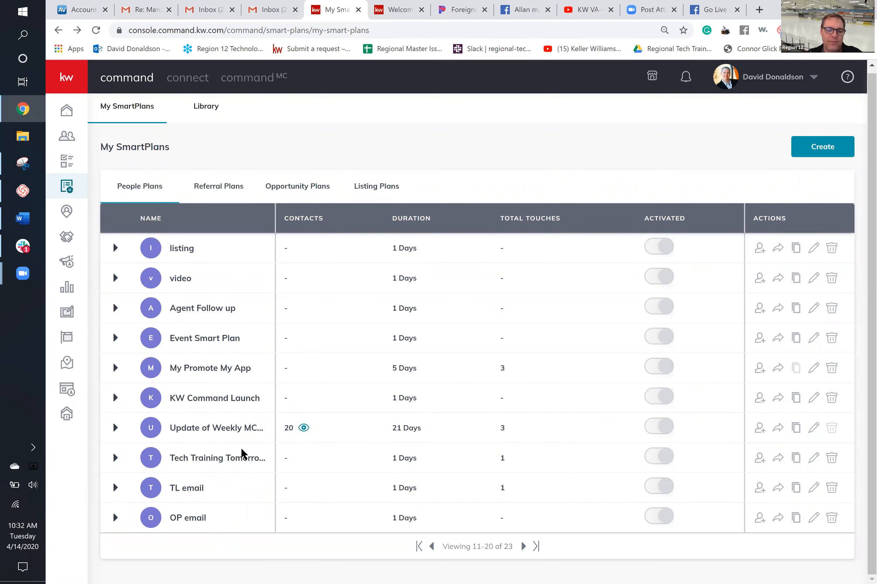
scroll(426, 417, "down", 3)
mouse_move(249, 479)
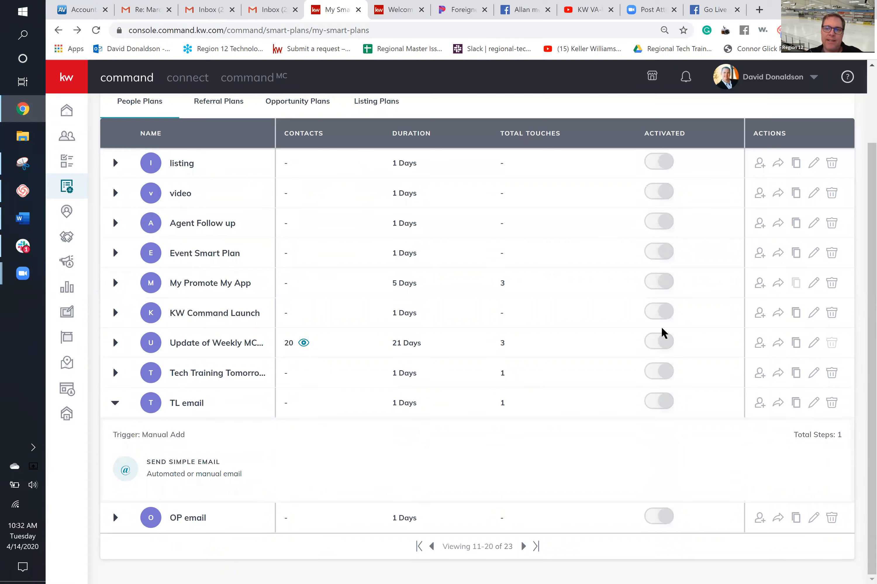
scroll(679, 328, "up", 3)
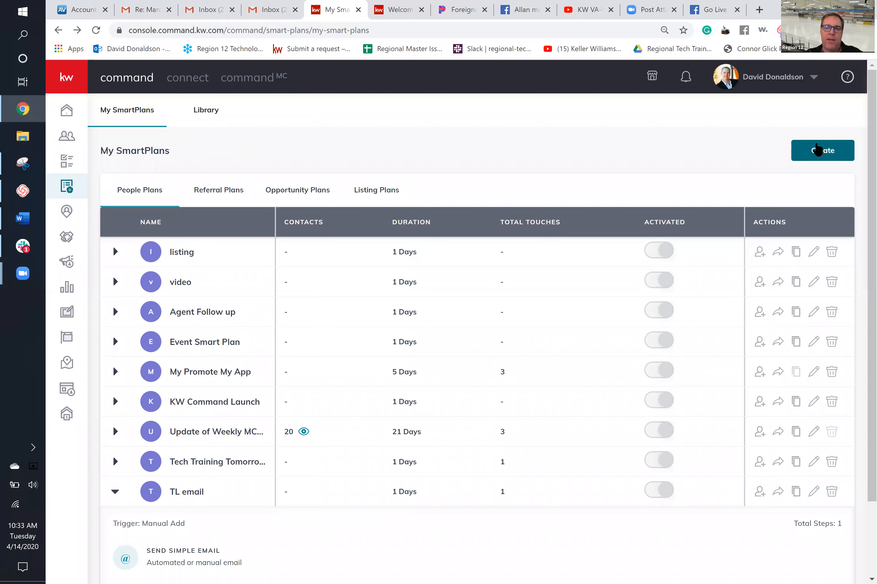
- Create a new SmartPlan named "Open Hous Invite"
left_click(816, 150)
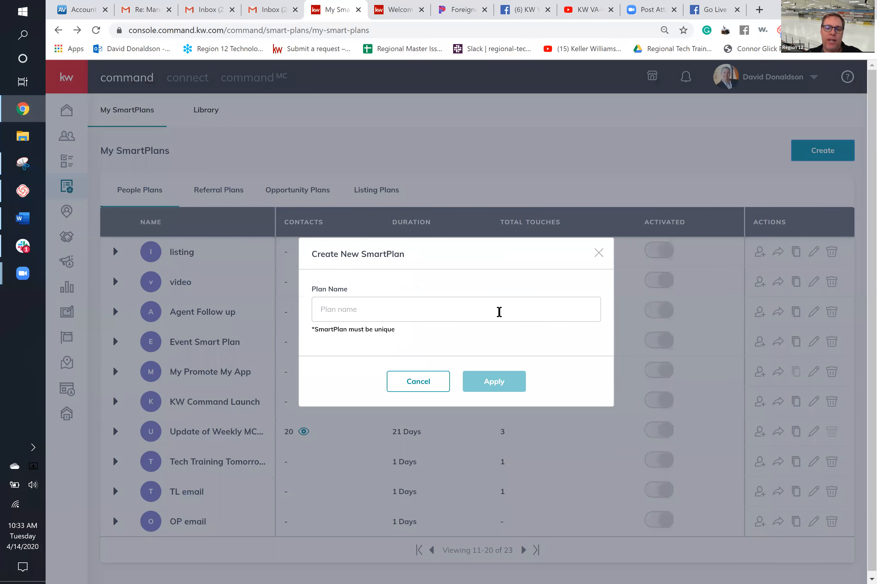
left_click(499, 311)
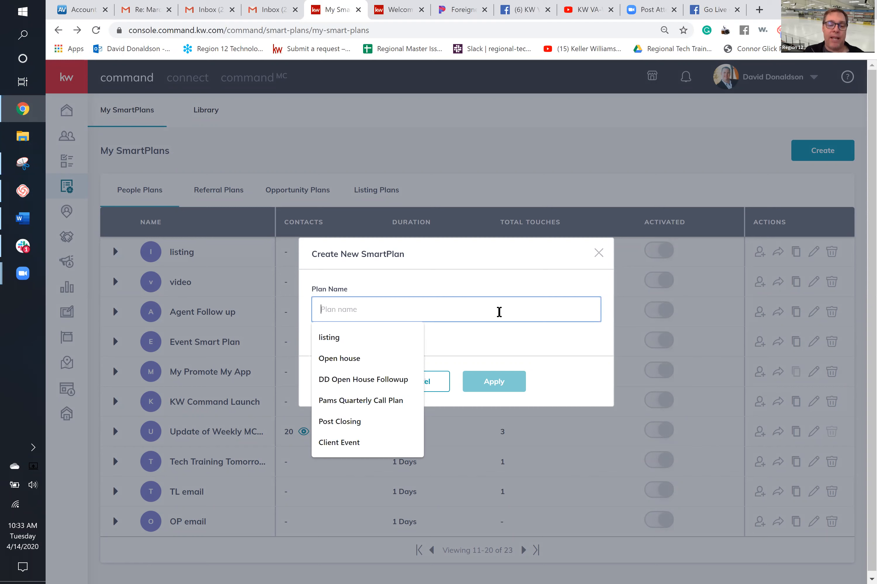
type("Open H")
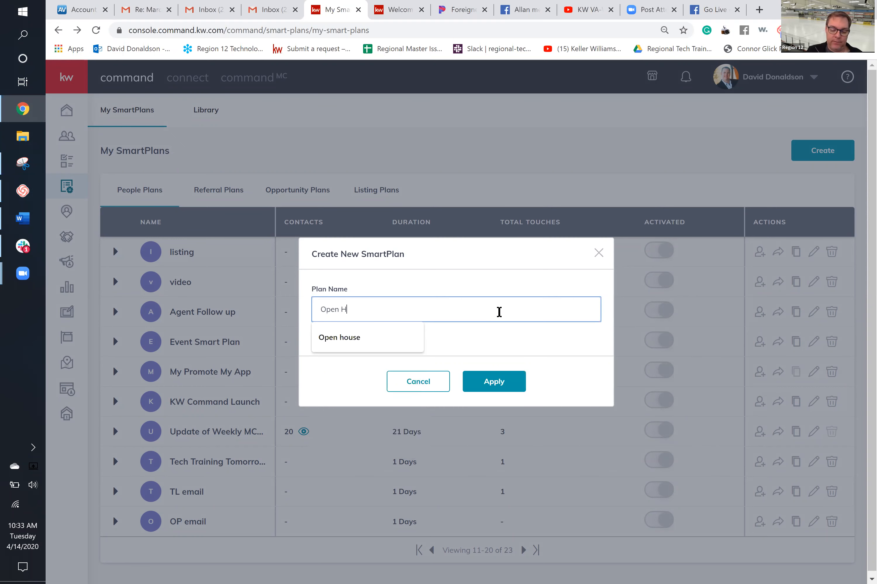
type("ous eInvit")
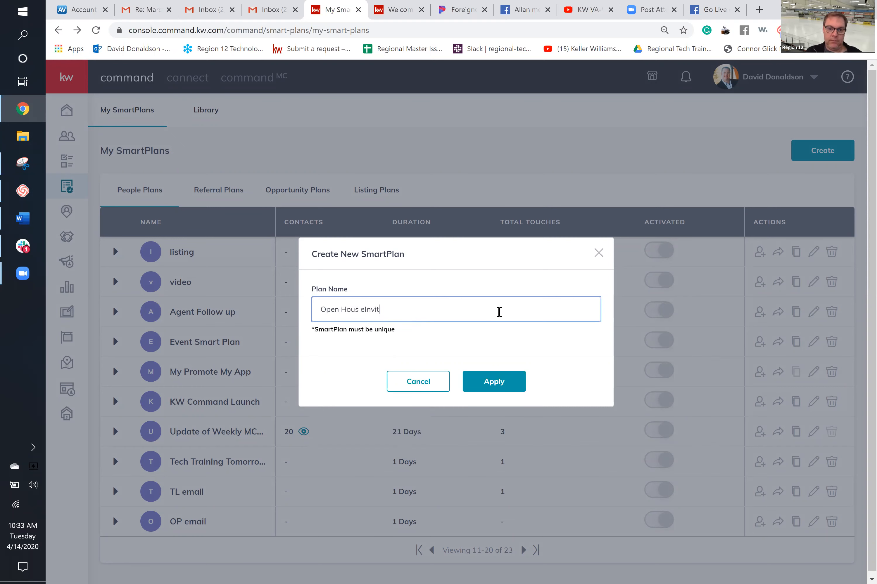
key("BackSpace")
key("BackSpace")
key("BackSpace")
key("BackSpace")
key("BackSpace")
key("BackSpace")
key("BackSpace")
type("Iv")
key("BackSpace")
type("nvi")
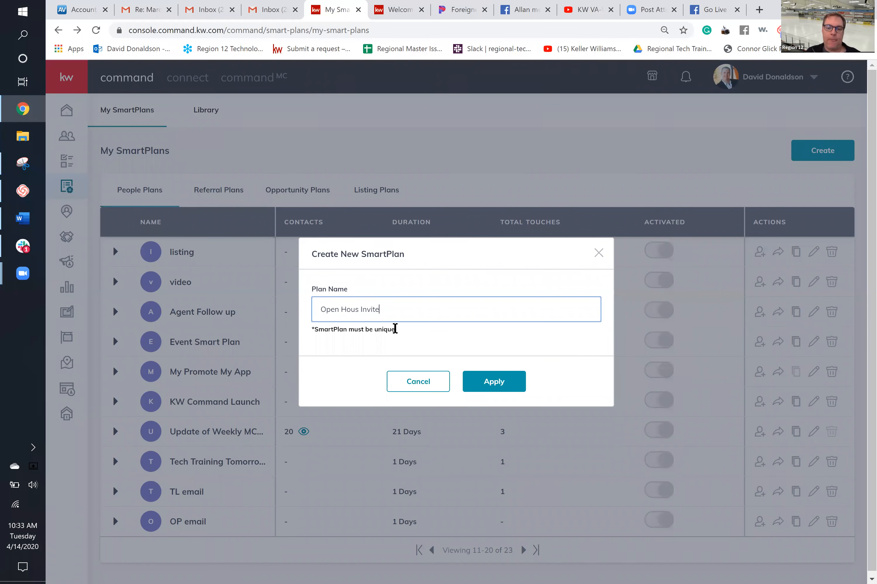
left_click(499, 386)
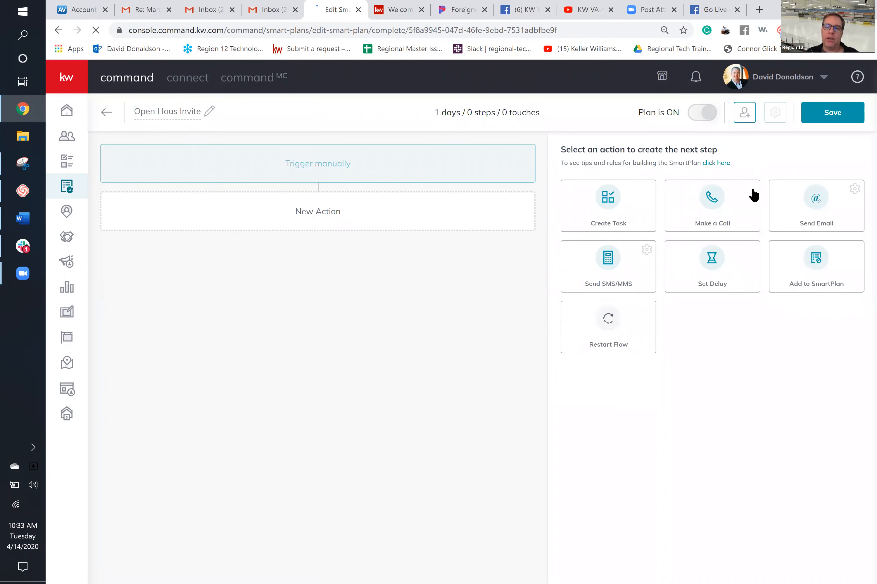
- Add a Send Email action to the new plan, try to open its client selection and dismiss the save prompt
left_click(799, 210)
left_click(312, 437)
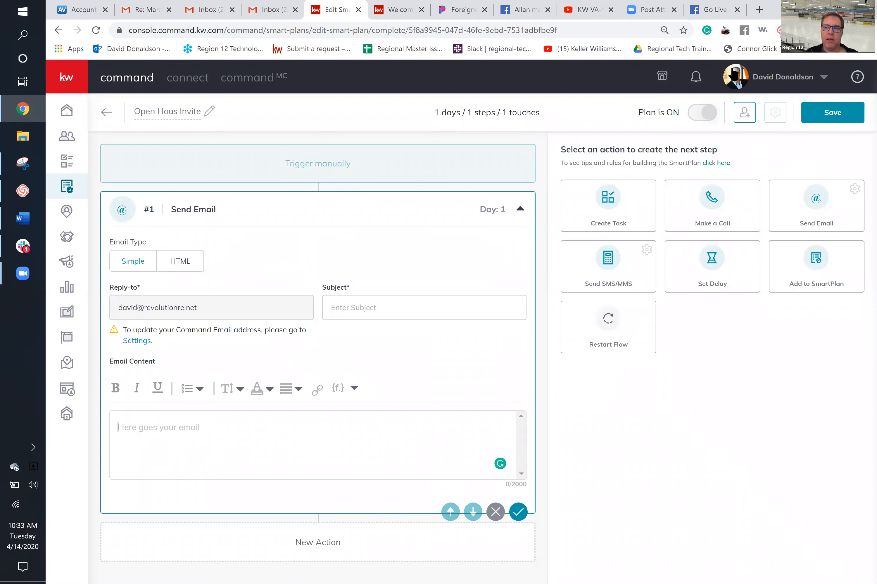
left_click(752, 120)
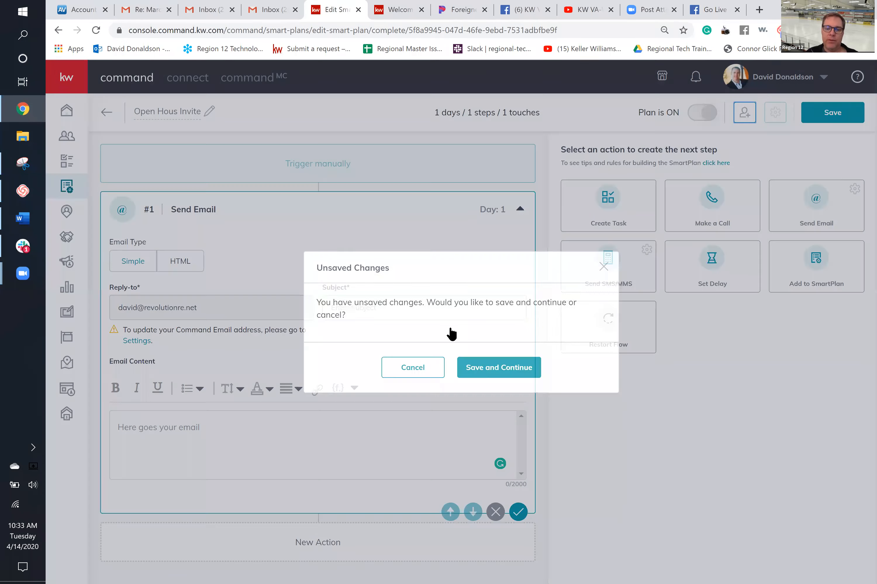
left_click(603, 268)
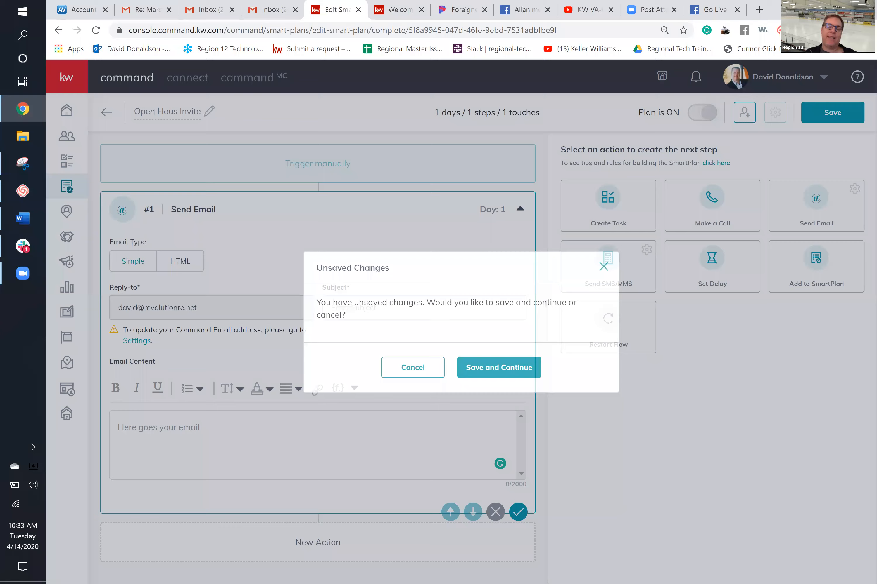
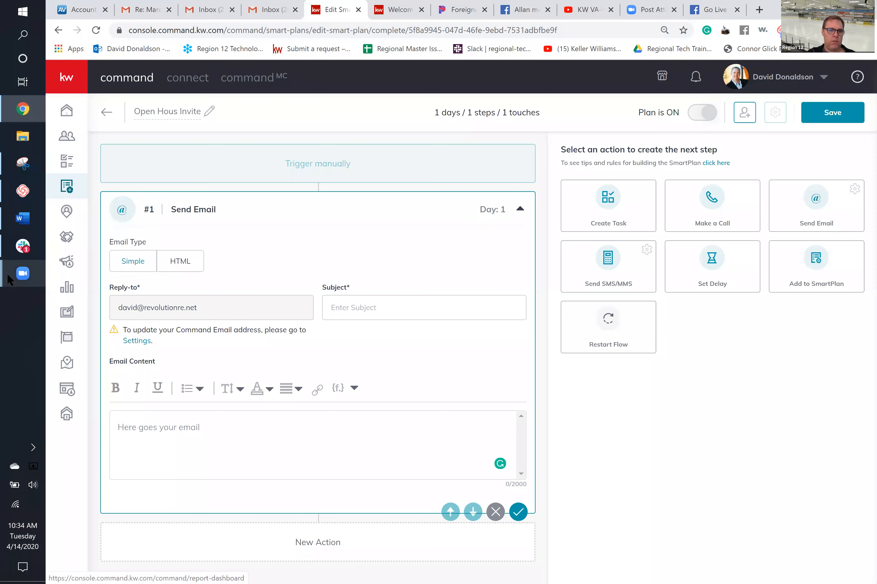
- Leave the Open Hous Invite editor without saving the changes and return to My SmartPlans
mouse_move(8, 273)
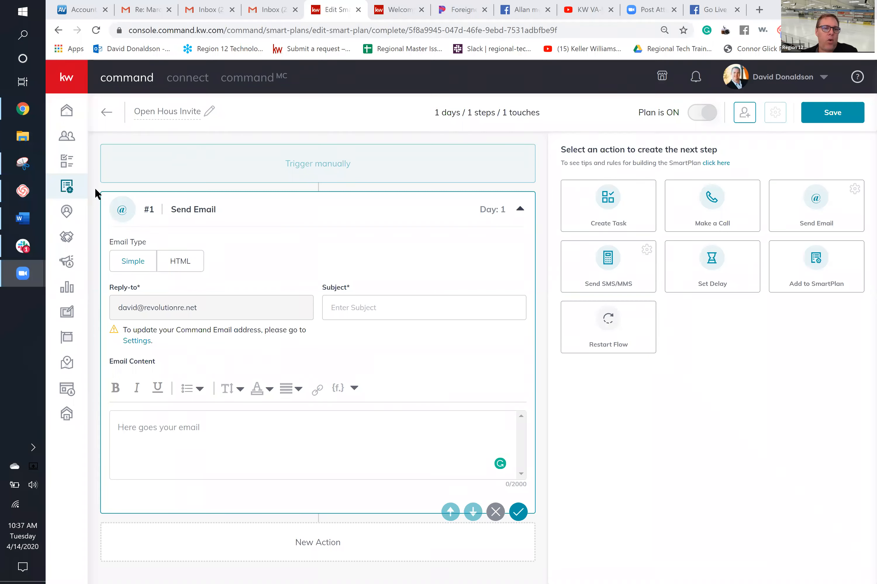
left_click(76, 189)
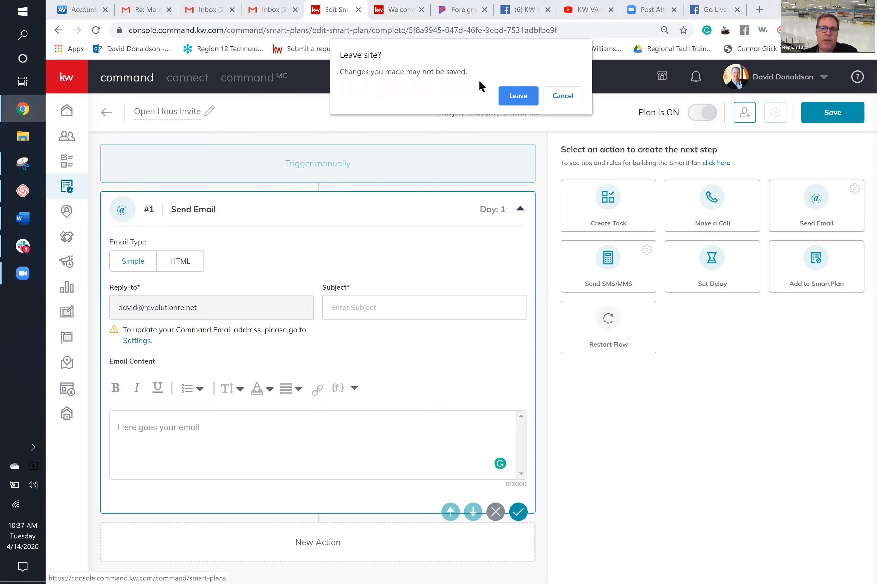
left_click(516, 102)
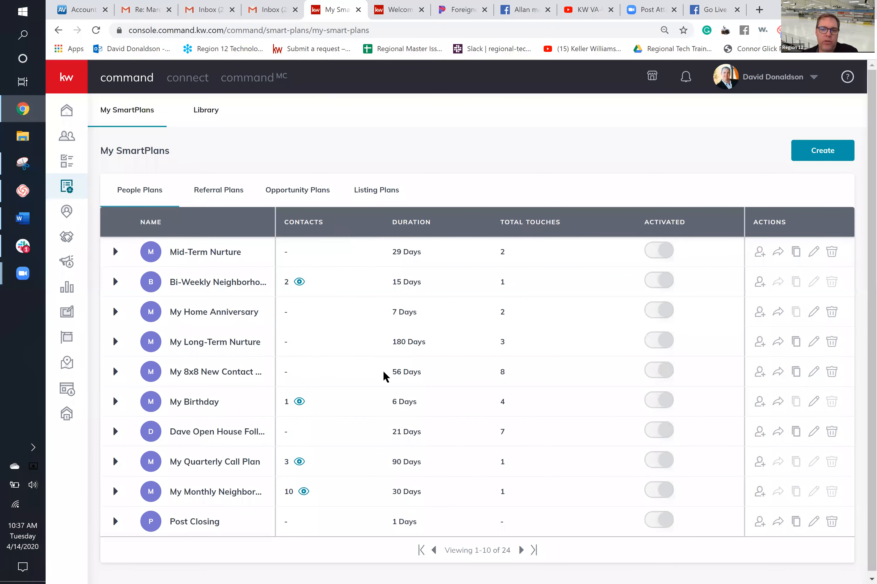
- Open the TL email plan, read through its email content and go back to the SmartPlans list
scroll(507, 343, "down", 1)
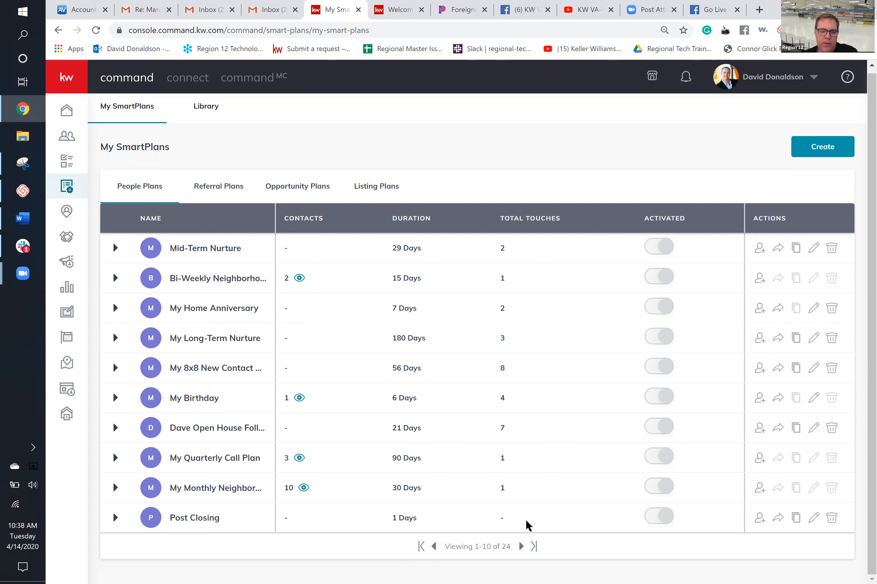
left_click(522, 547)
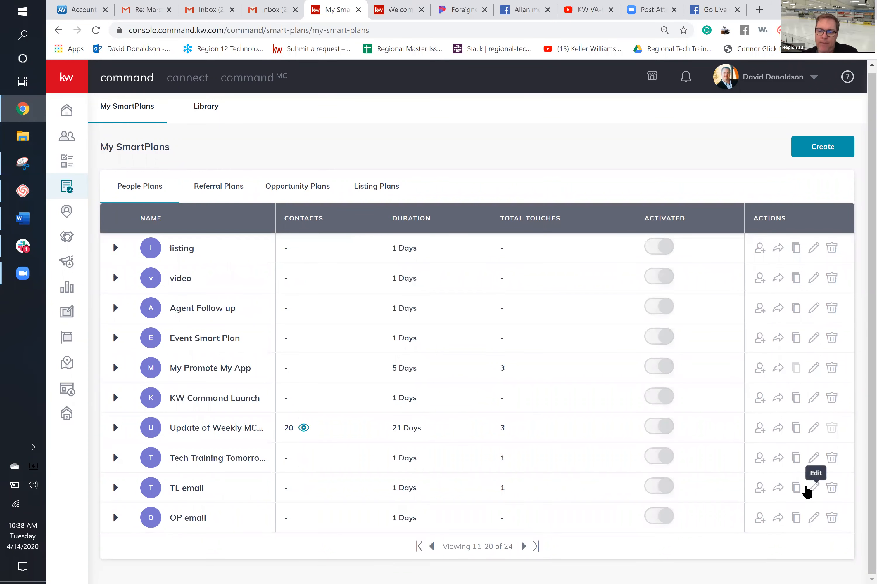
left_click(811, 490)
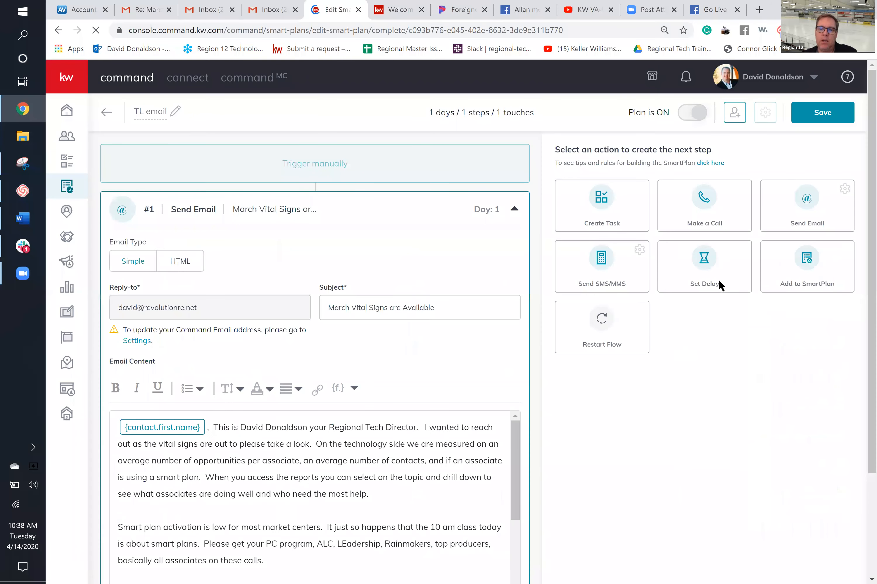
scroll(448, 440, "down", 5)
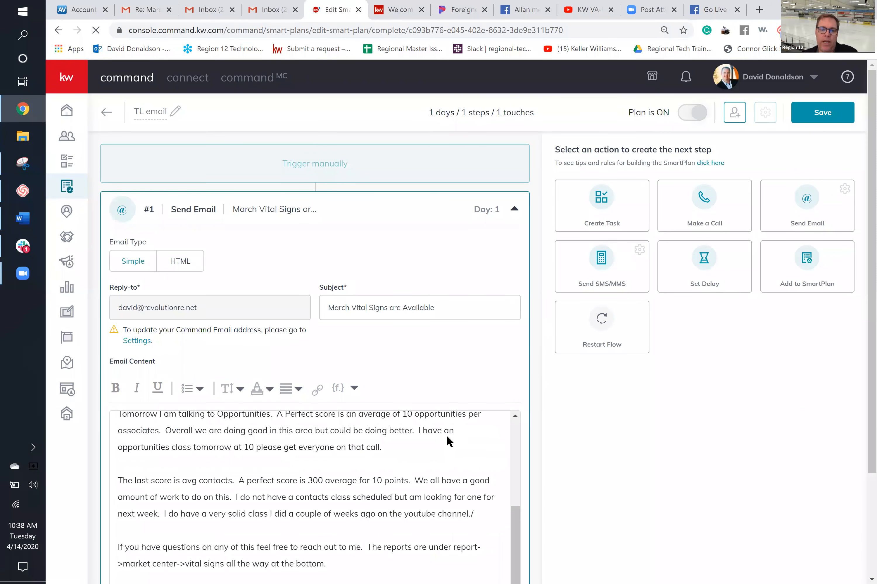
left_click_drag(446, 494, 246, 496)
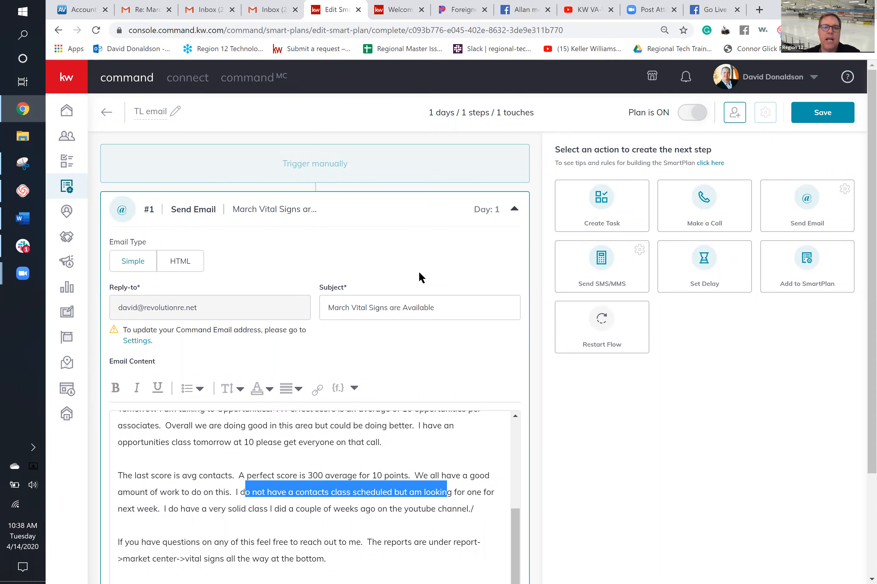
left_click(107, 112)
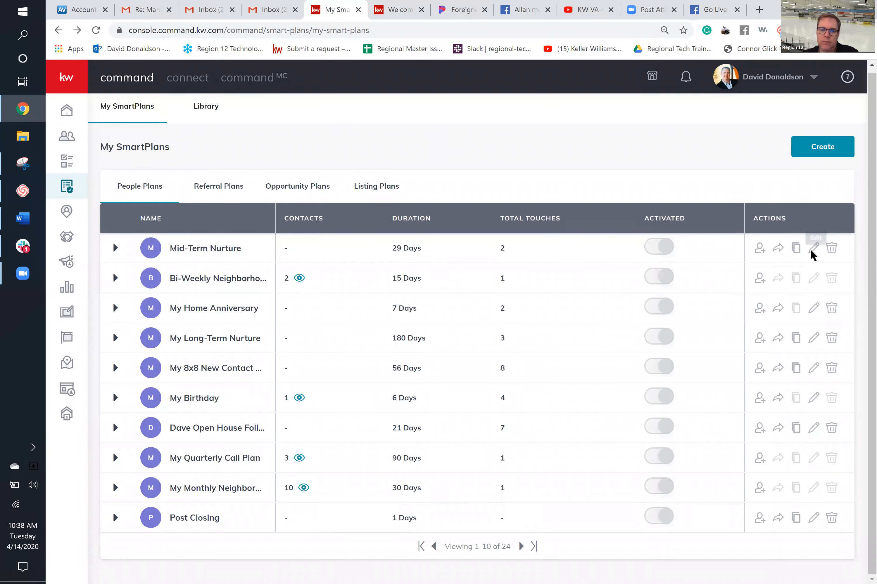
- Duplicate the Mid-Term Nurture plan as "Copy of Mid-Term Nurture" and set its first delay to 7 days
left_click(796, 248)
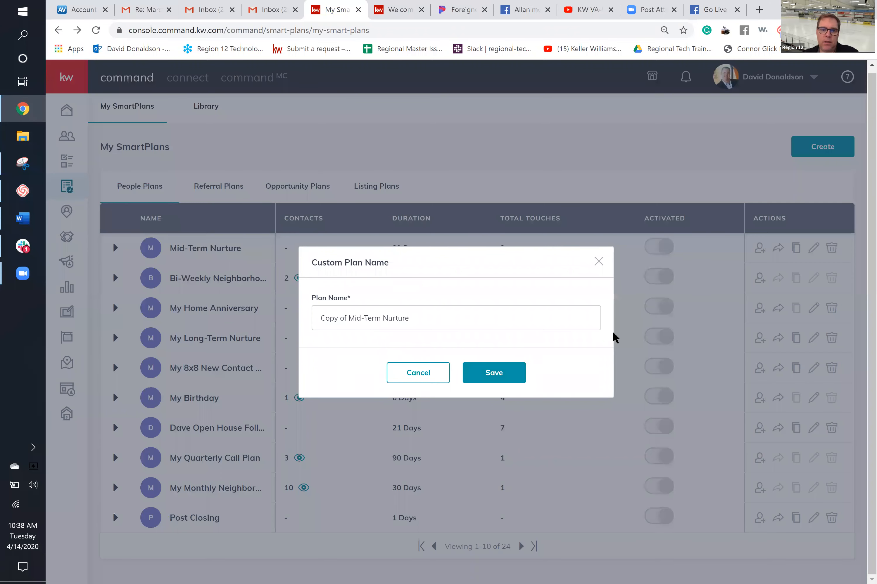
left_click(497, 380)
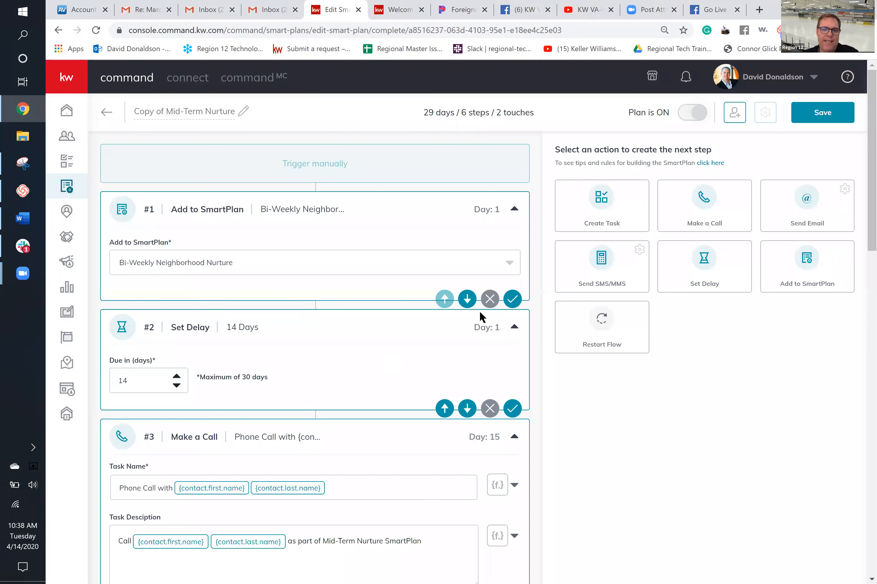
left_click(177, 387)
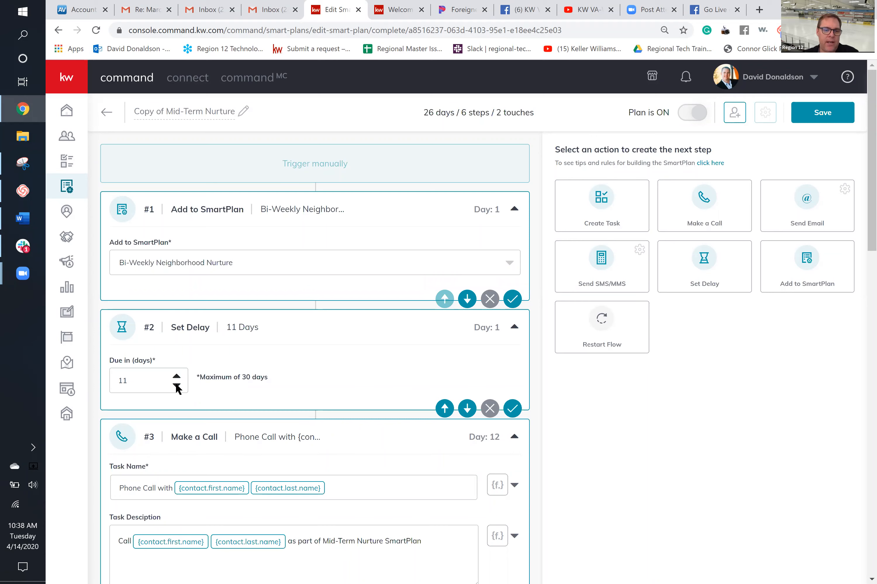
left_click(176, 386)
left_click(177, 387)
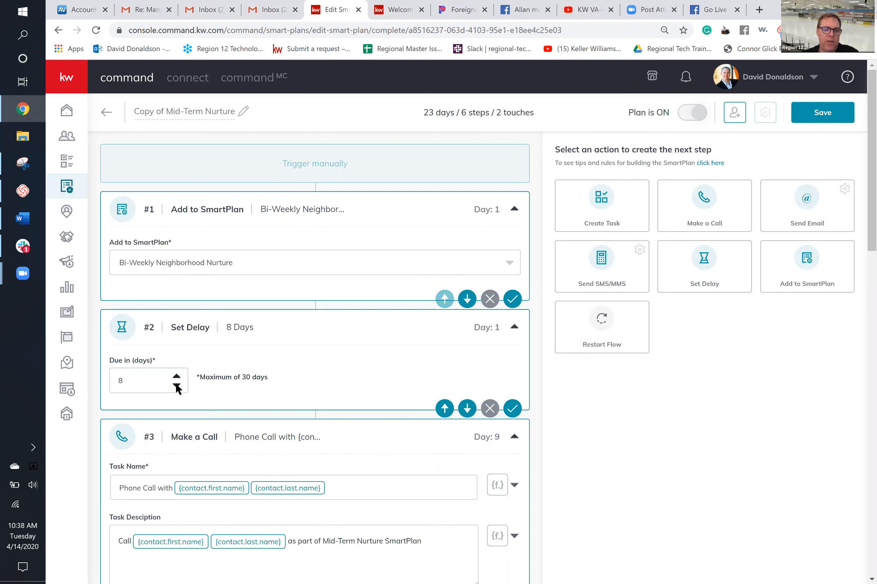
left_click(176, 386)
left_click(177, 376)
- Set the plan's second delay, after the Make a Call action, to 7 days and review the SMS texts and Restart Flow action
scroll(281, 422, "down", 5)
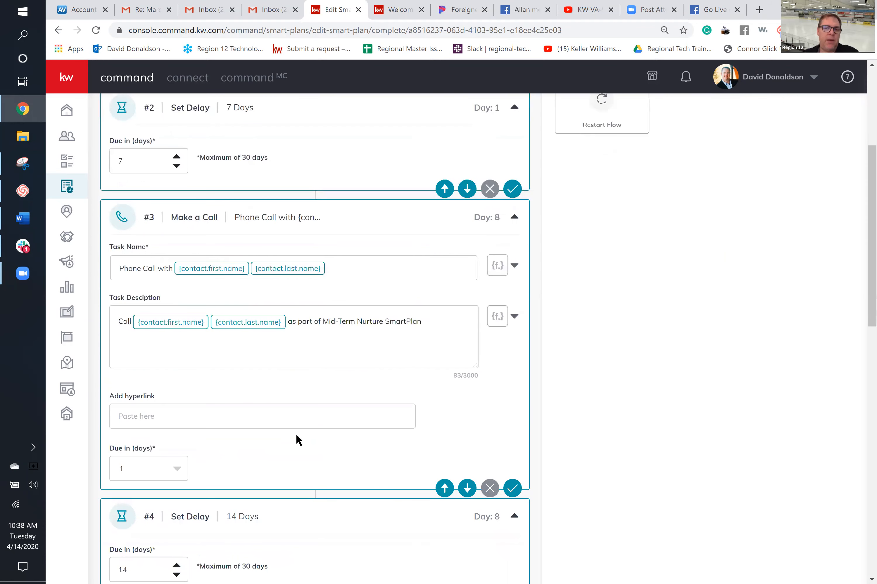
scroll(297, 436, "down", 2)
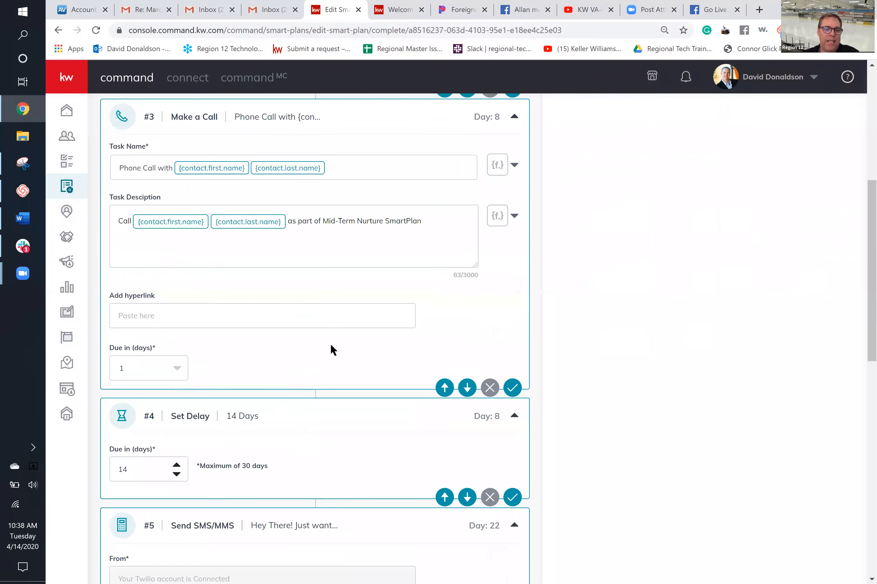
scroll(200, 319, "down", 3)
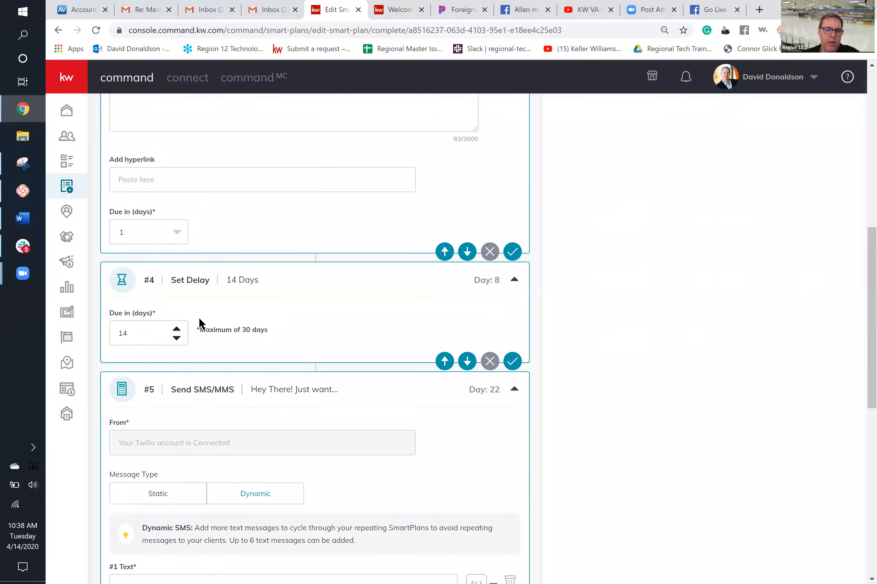
left_click(177, 328)
left_click(178, 328)
left_click(177, 329)
left_click(178, 329)
left_click(177, 328)
left_click(177, 336)
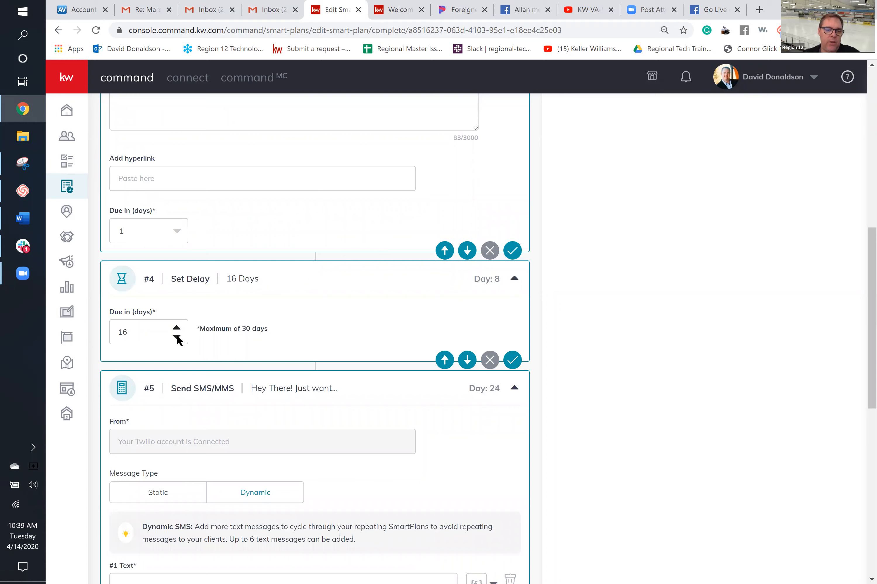
left_click(176, 337)
left_click(176, 337)
left_click(177, 336)
left_click(176, 336)
left_click(177, 337)
left_click(177, 336)
left_click(177, 336)
left_click(176, 329)
scroll(254, 400, "down", 7)
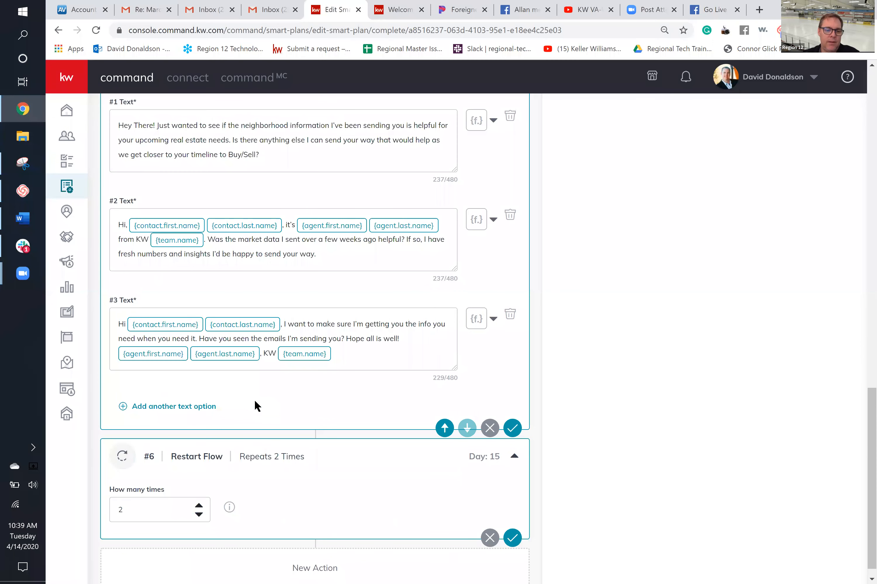
scroll(254, 400, "down", 1)
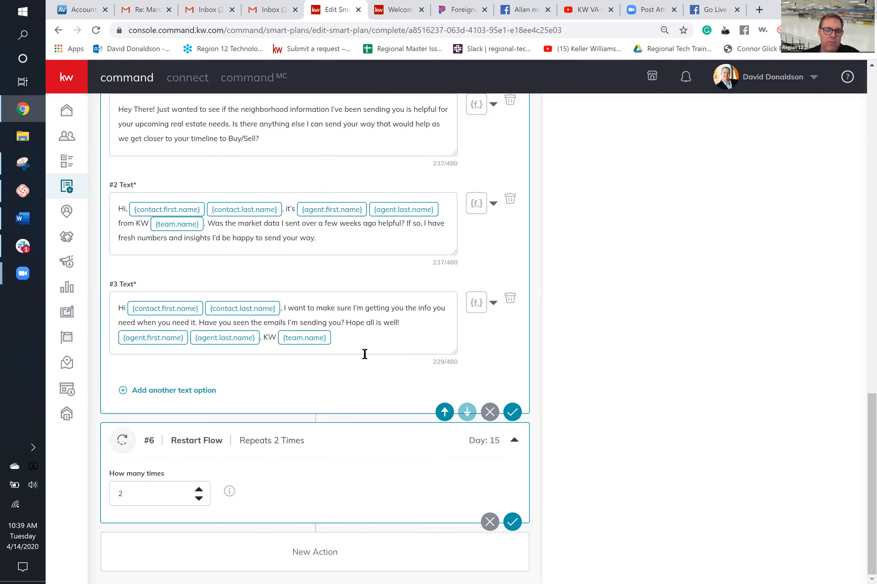
- Set the plan's Restart Flow action to repeat an unlimited number of times, checking it against the dynamic SMS texts
left_click(202, 498)
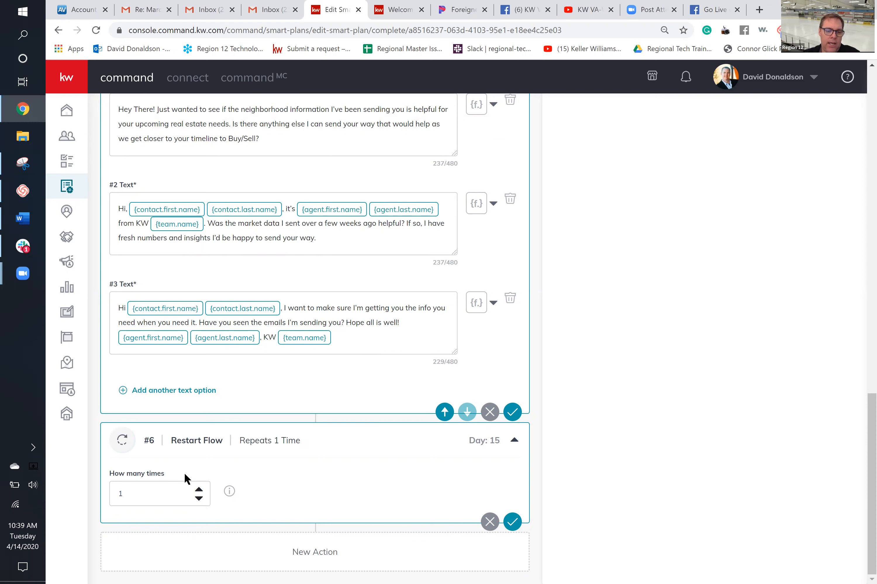
left_click(199, 499)
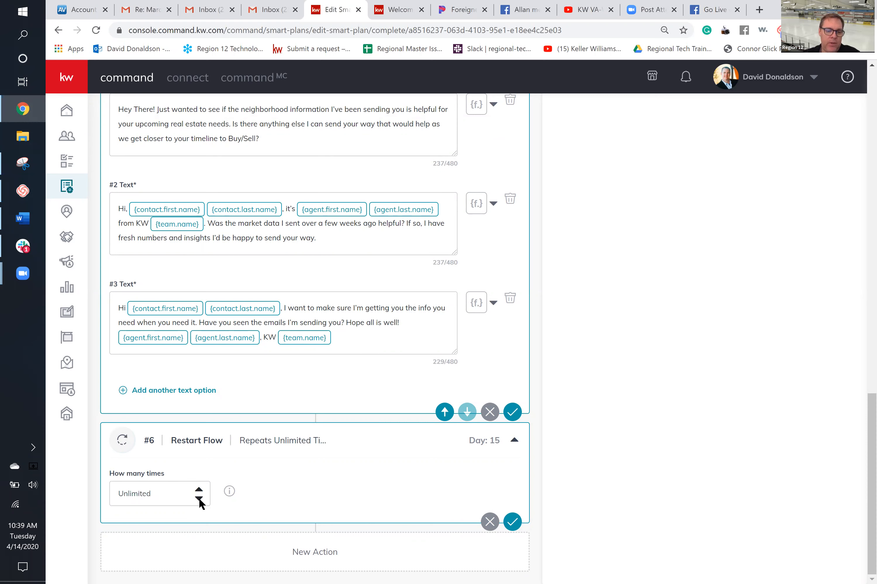
left_click(199, 500)
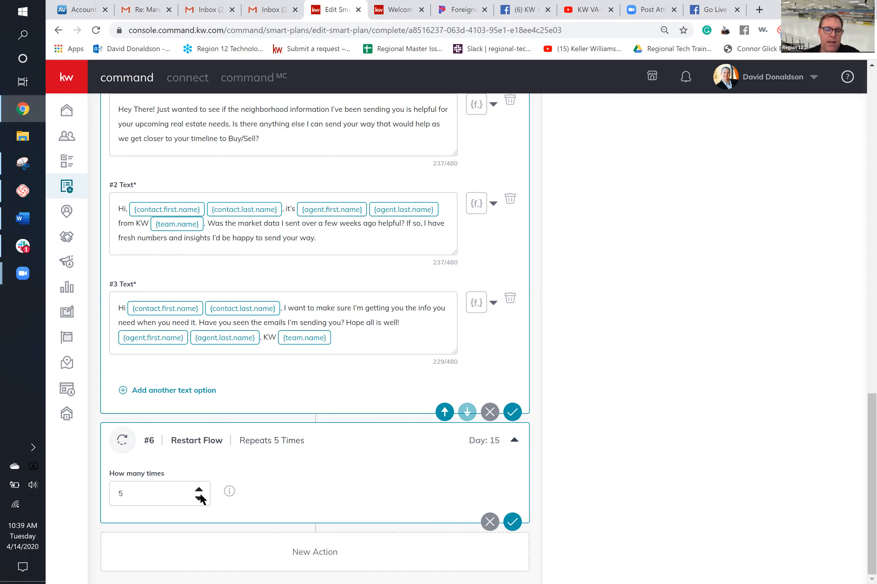
left_click(199, 499)
left_click(199, 499)
left_click(199, 498)
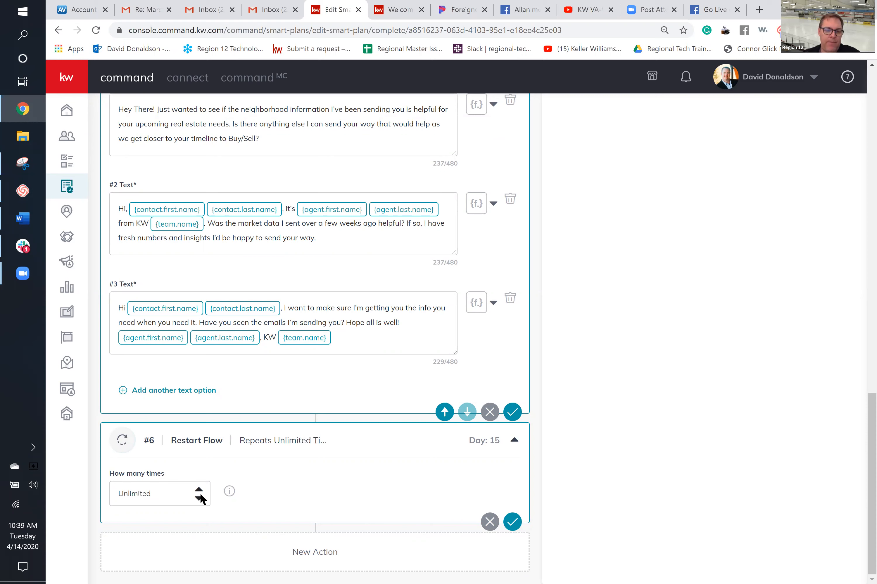
scroll(326, 398, "up", 2)
scroll(326, 397, "up", 2)
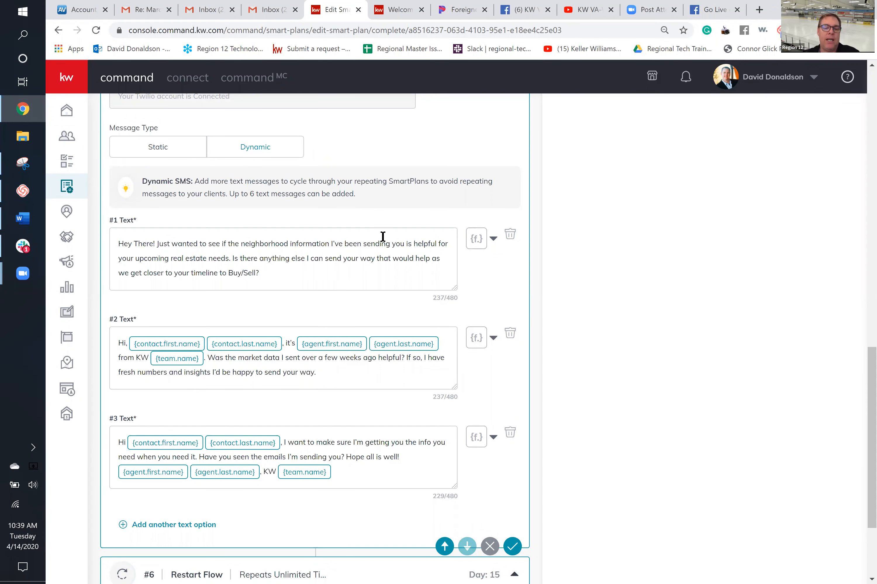
scroll(383, 236, "down", 3)
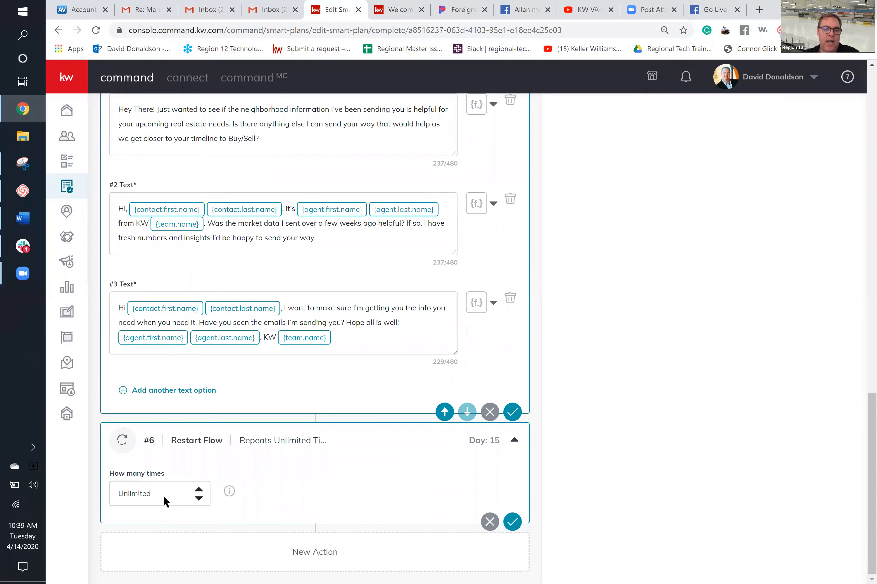
scroll(293, 215, "up", 3)
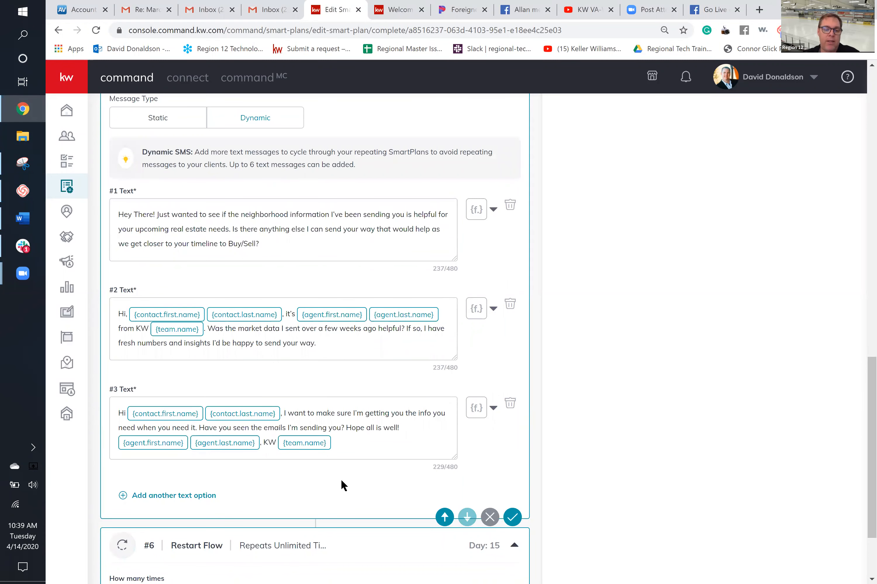
scroll(294, 476, "down", 3)
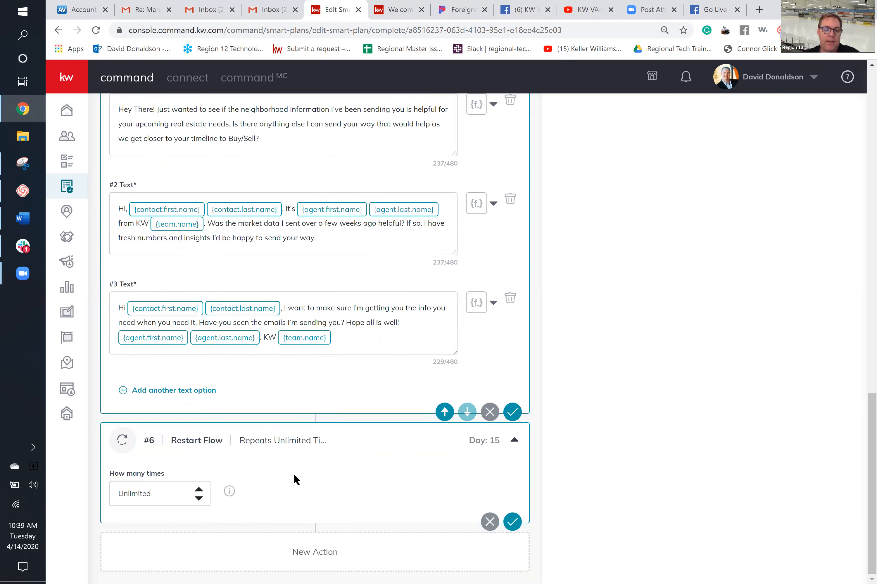
left_click(199, 499)
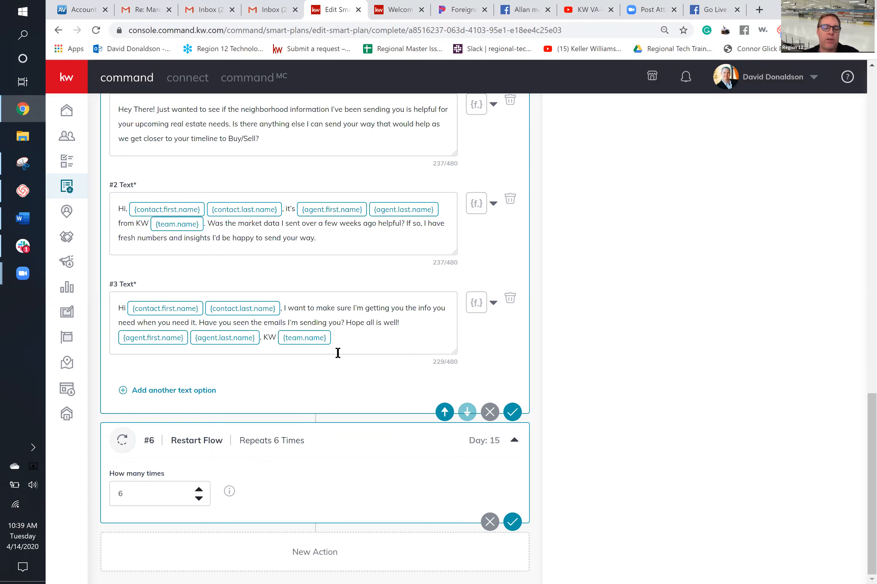
left_click(198, 491)
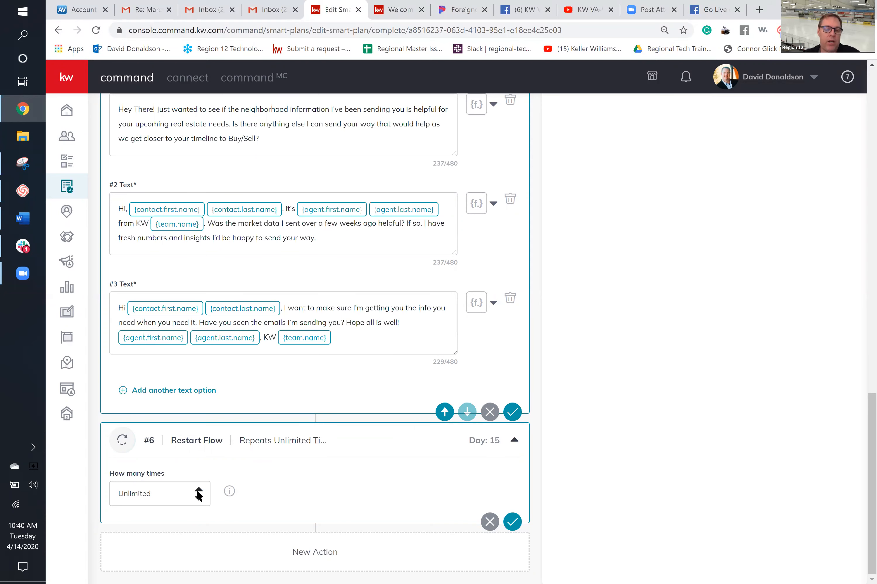
- Try to rename the copied Mid-Term Nurture plan as "Weekly Nurture"
scroll(338, 262, "up", 3)
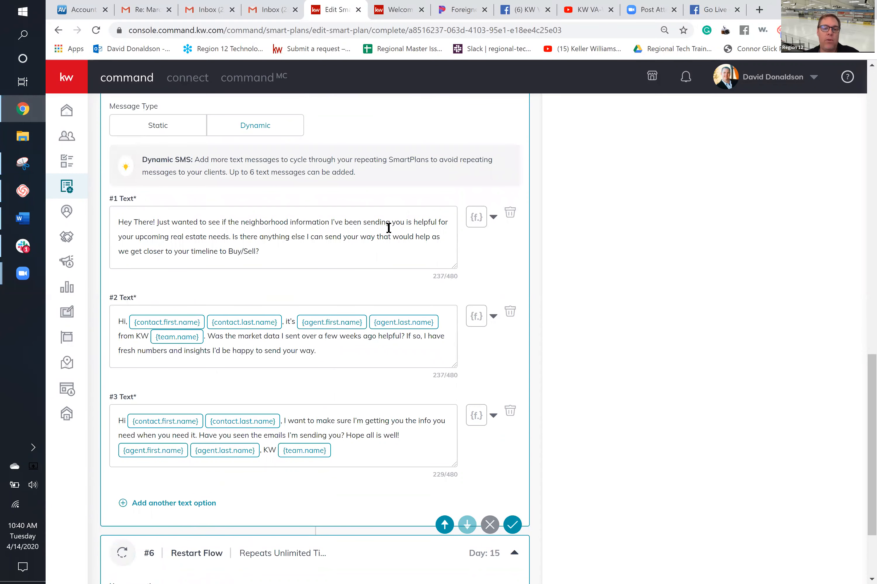
scroll(355, 409, "up", 15)
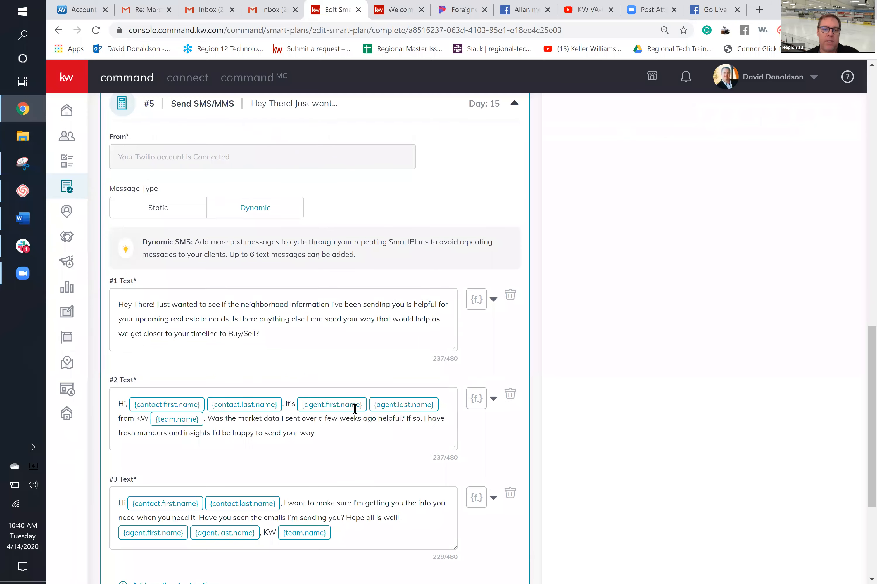
scroll(368, 404, "up", 6)
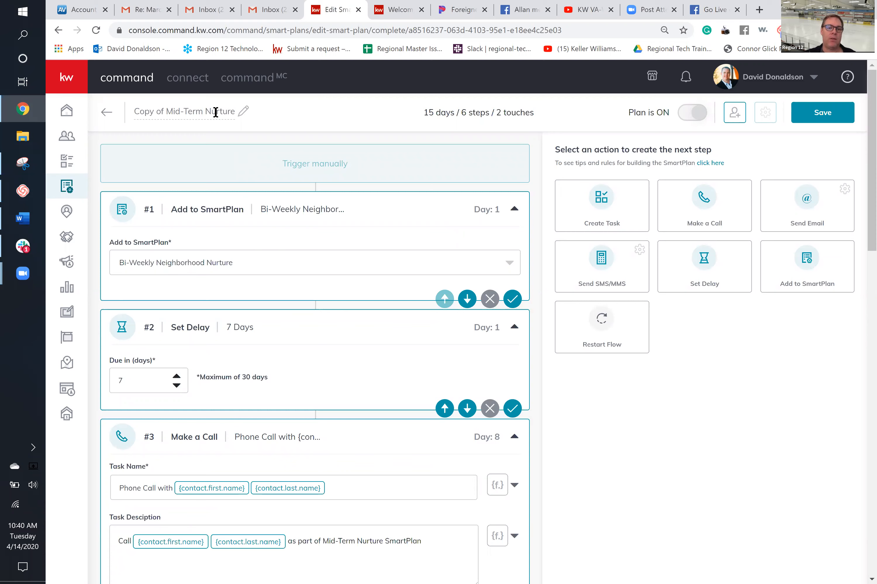
left_click_drag(204, 112, 120, 102)
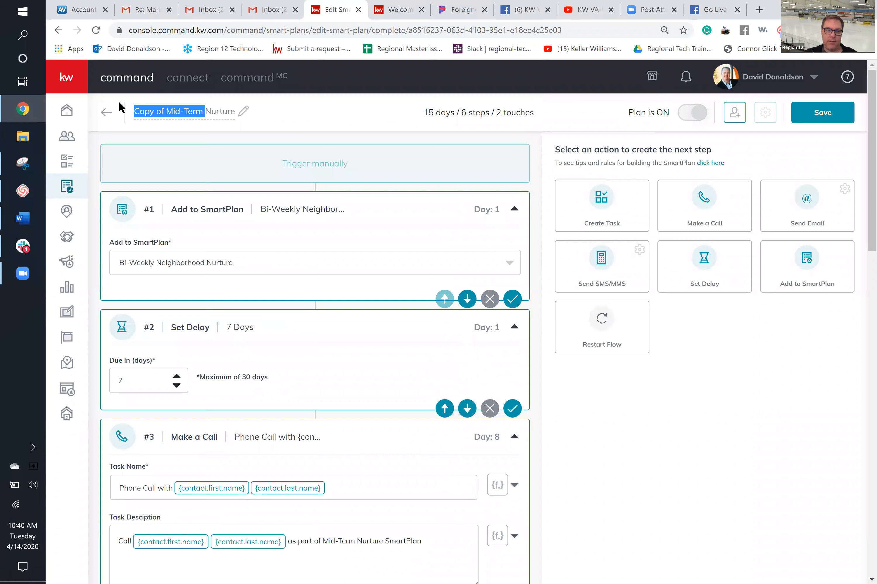
left_click(244, 112)
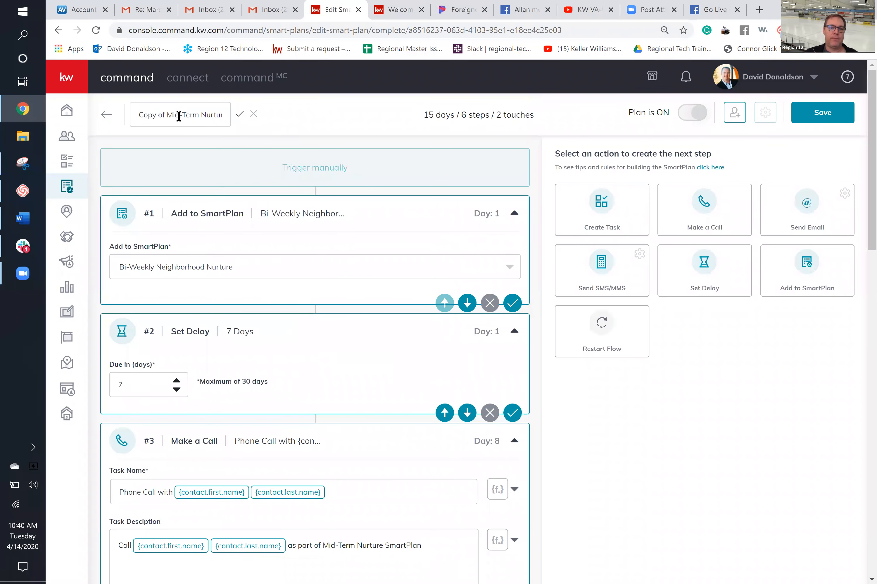
left_click_drag(200, 113, 127, 114)
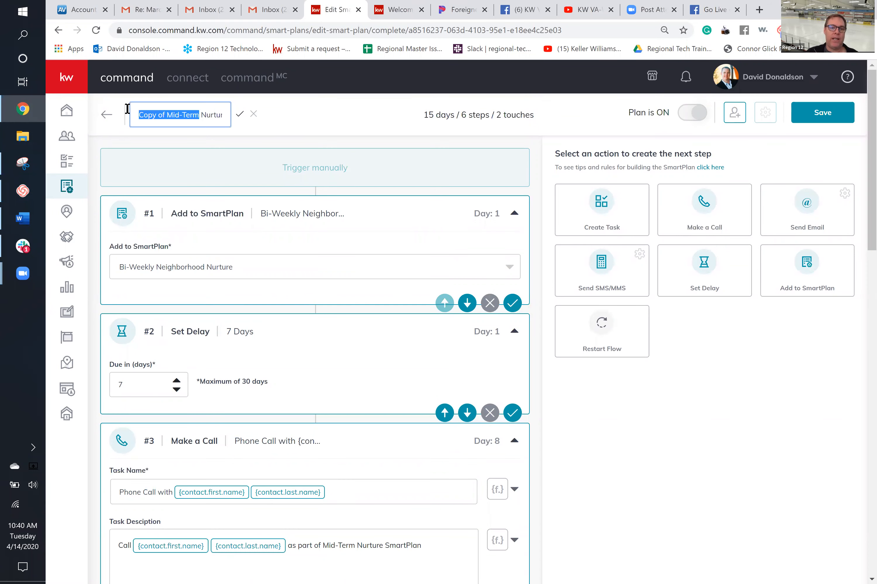
type("Weekly  Nurture")
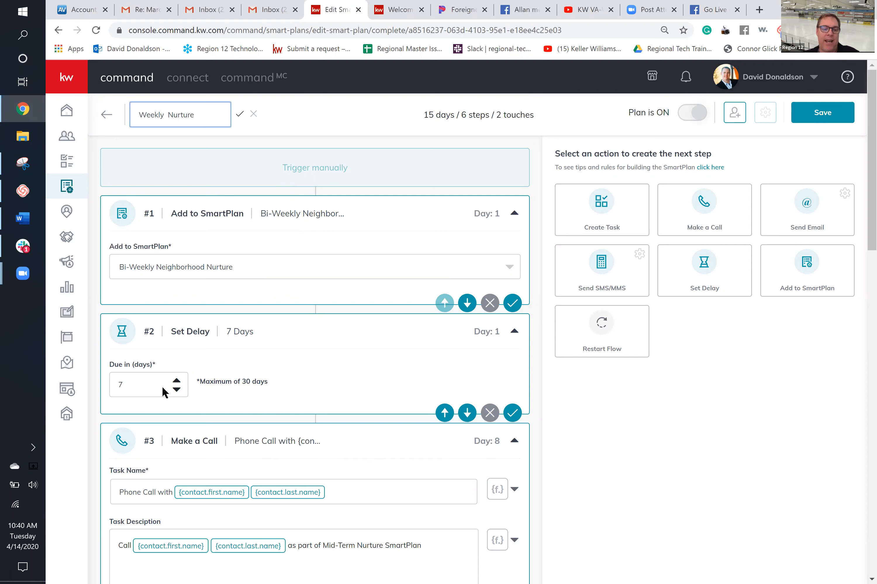
- Examine the plans available for the Add to SmartPlan action and review the plan's delay and call actions
left_click(300, 265)
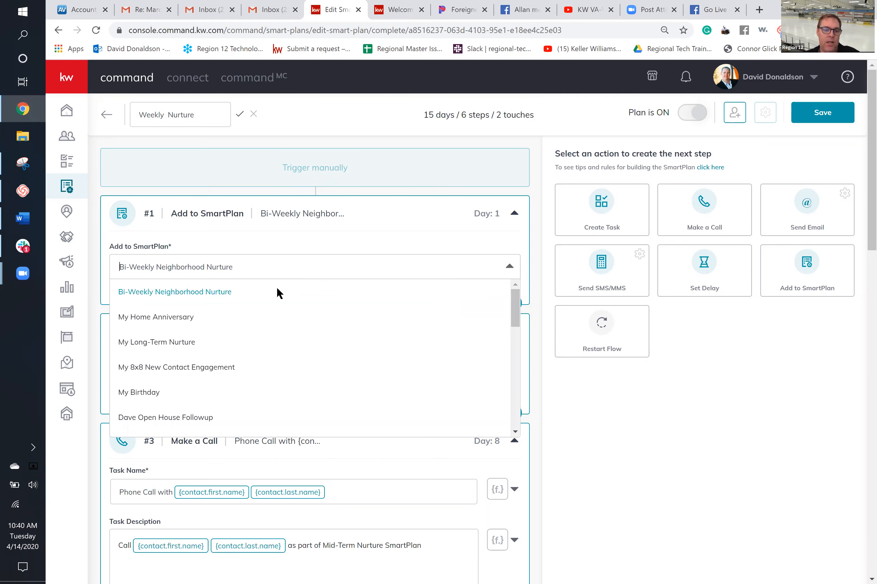
left_click(308, 264)
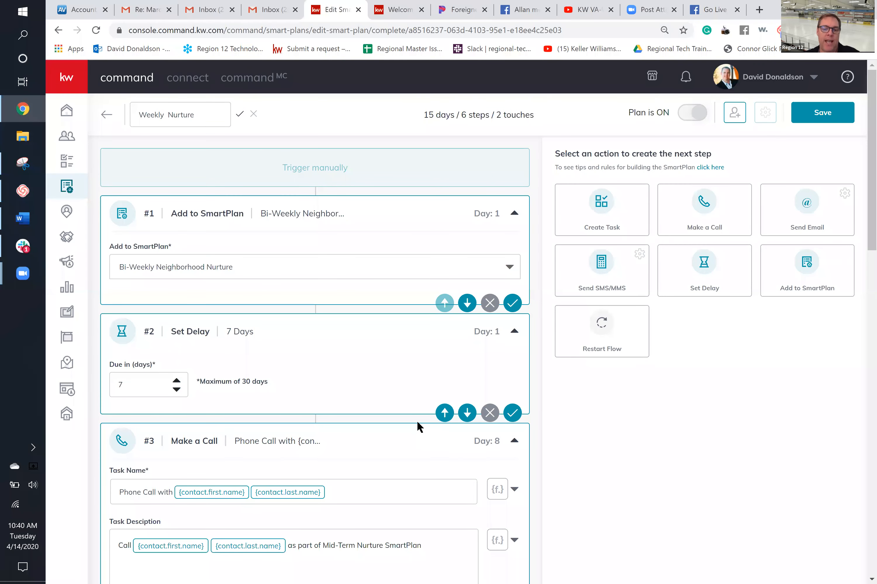
scroll(426, 397, "down", 4)
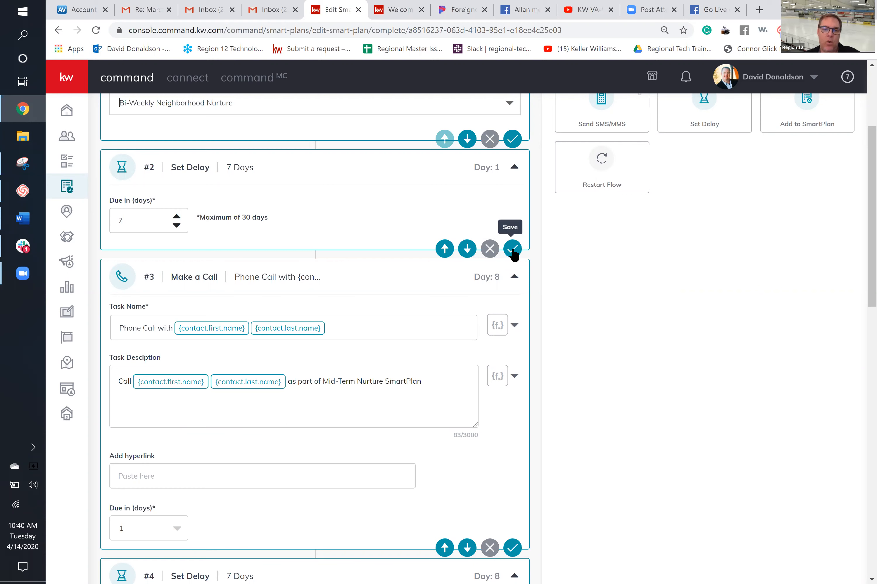
scroll(459, 417, "down", 6)
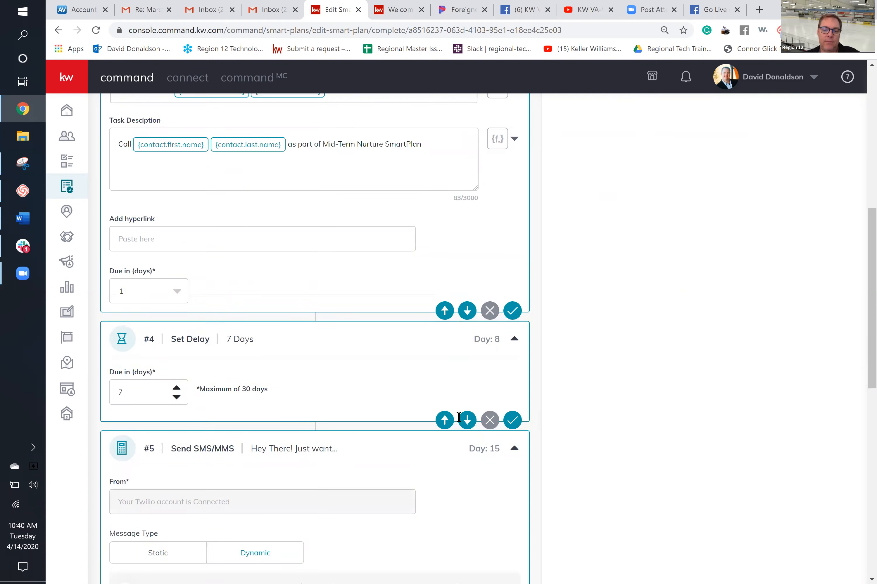
scroll(458, 419, "up", 10)
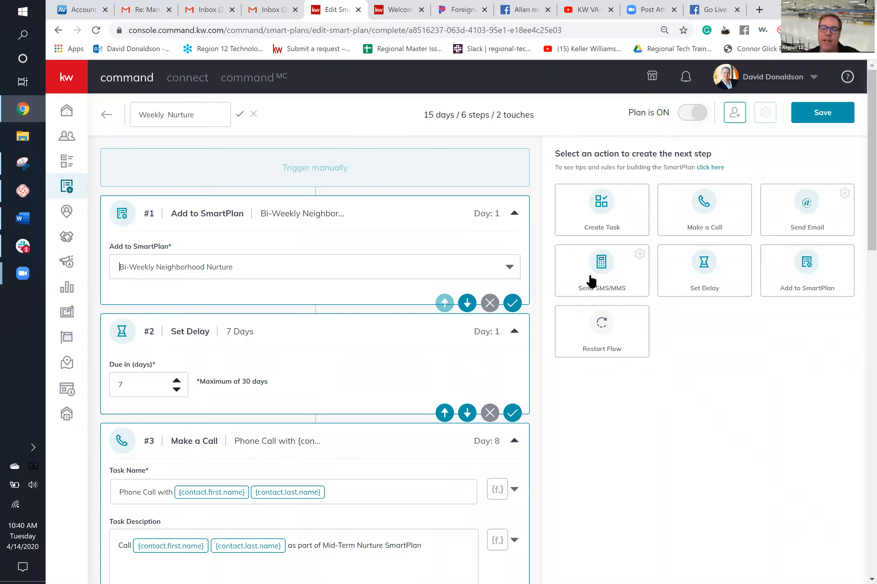
- Save the changes to the SmartPlan and return to My SmartPlans
left_click(843, 110)
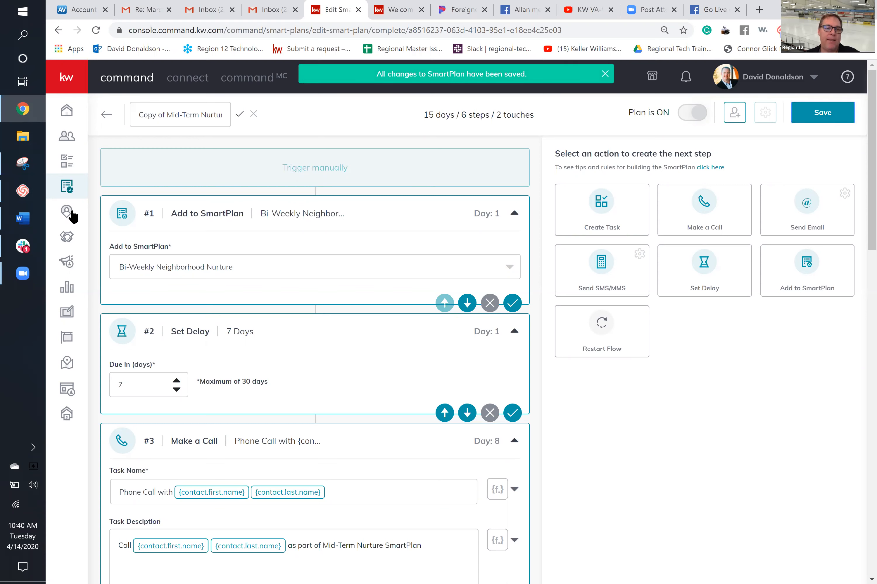
left_click(109, 115)
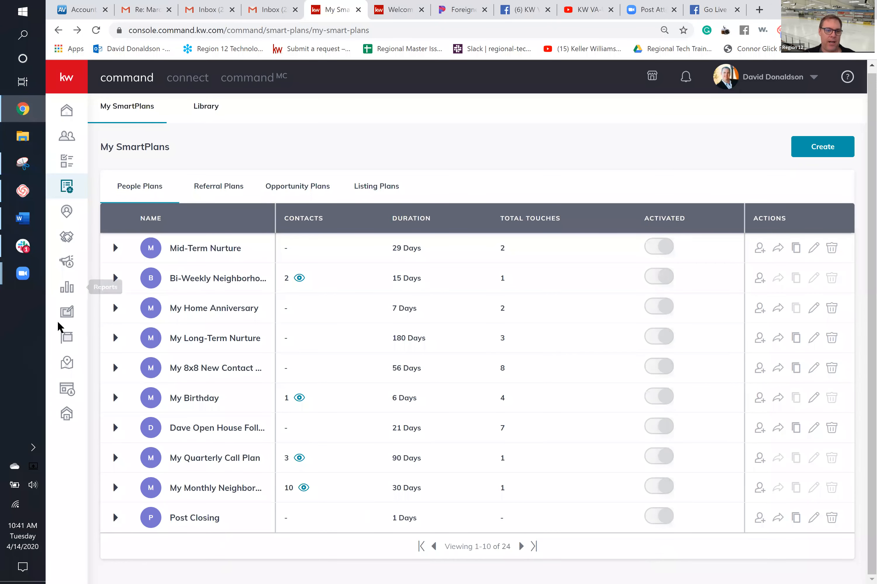
- Open the second contact in the Contacts list and view the SmartPlans assigned to that contact
left_click(30, 278)
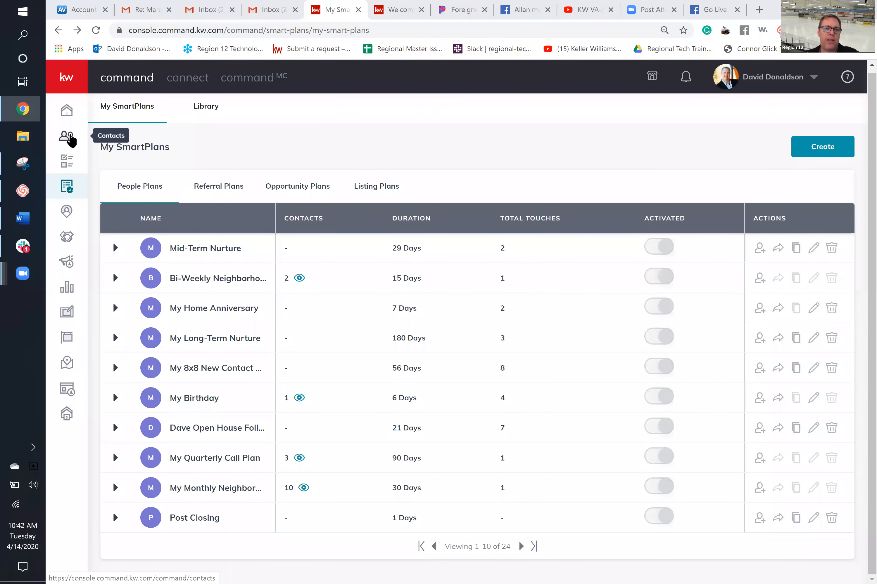
left_click(69, 137)
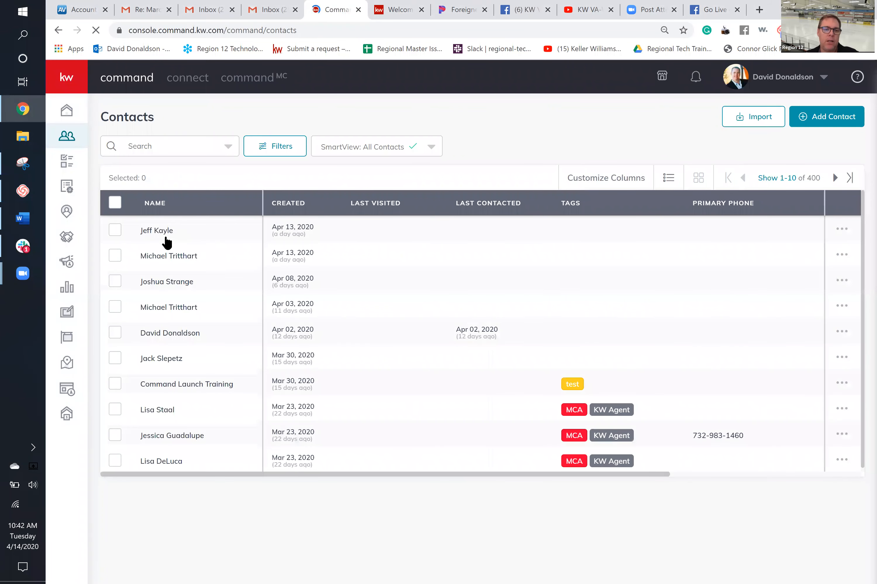
left_click(174, 263)
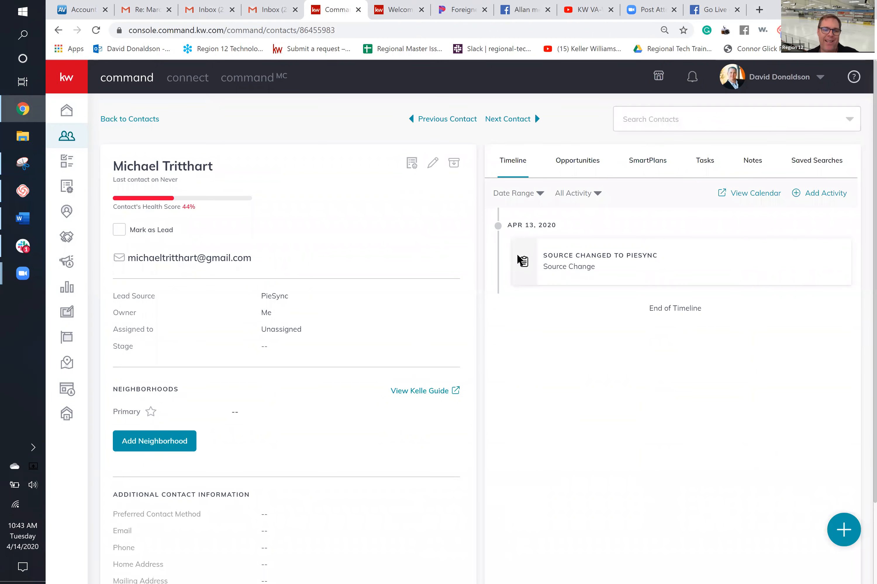
left_click(413, 164)
left_click(413, 164)
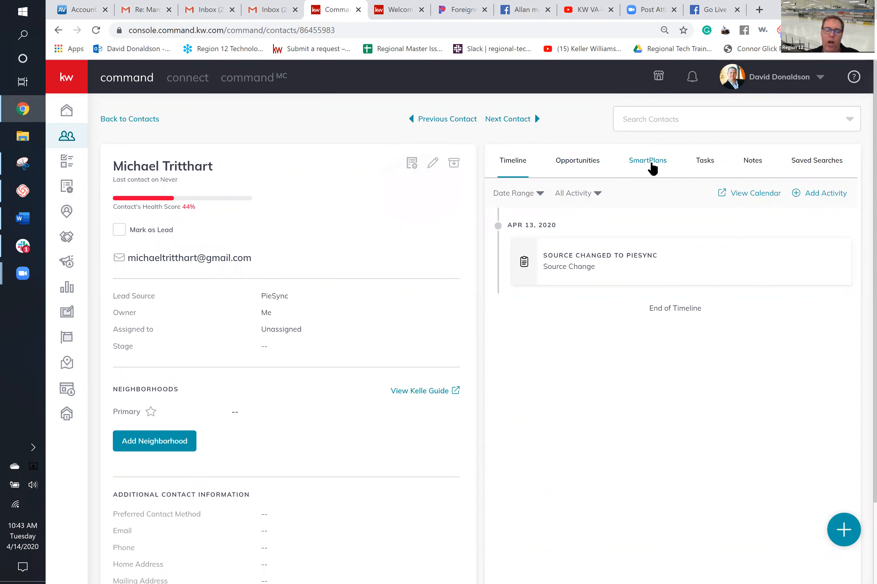
left_click(652, 168)
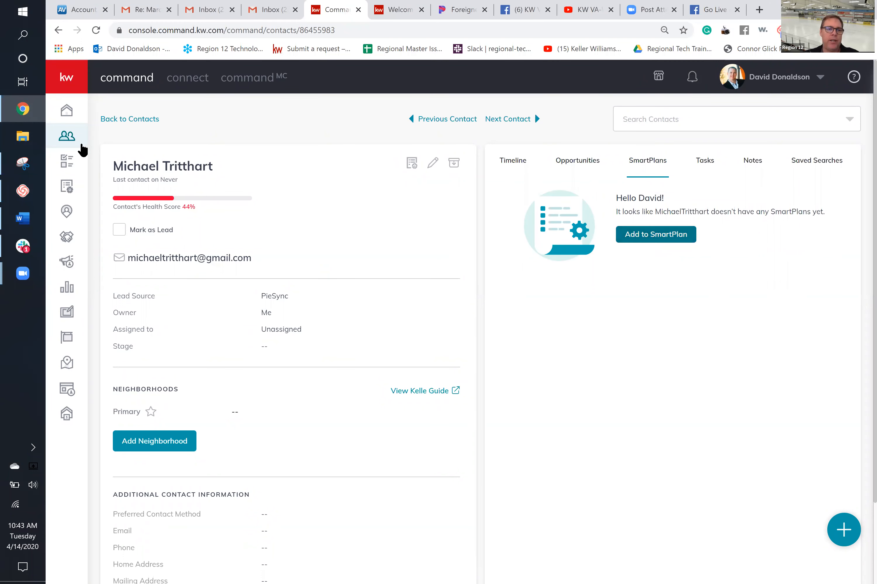
- Sort Contacts by last visited, review the steps of the first contact's Bi-Weekly Neighborhood Nurture plan, and return to My SmartPlans
left_click(68, 139)
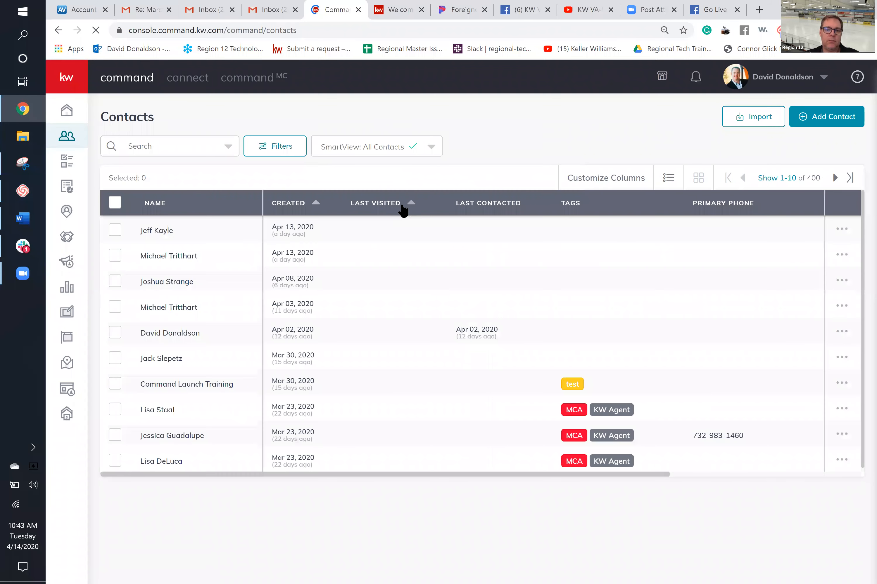
left_click(403, 210)
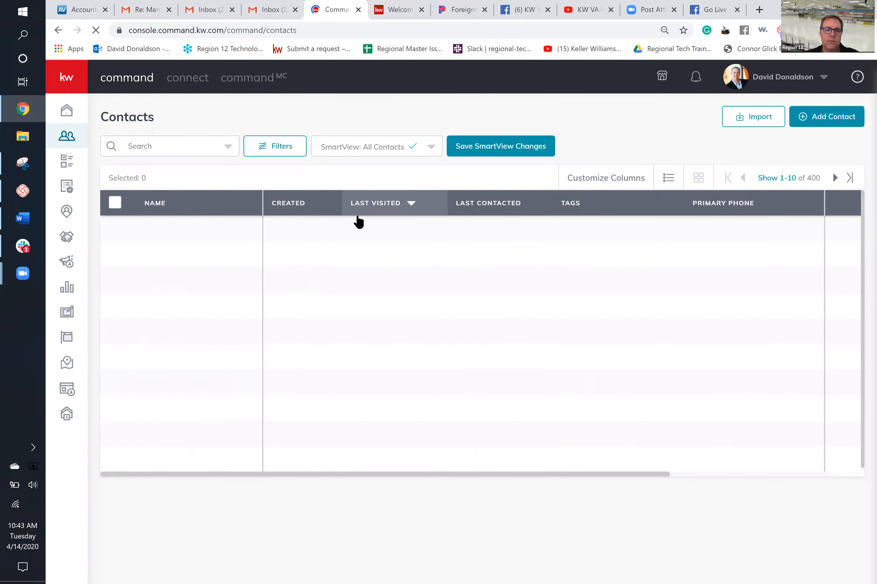
left_click(196, 232)
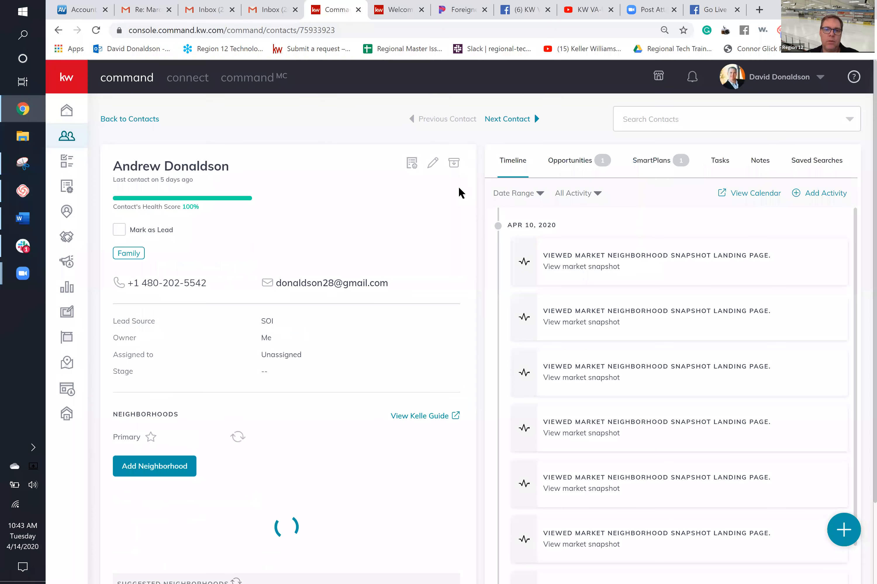
left_click(645, 169)
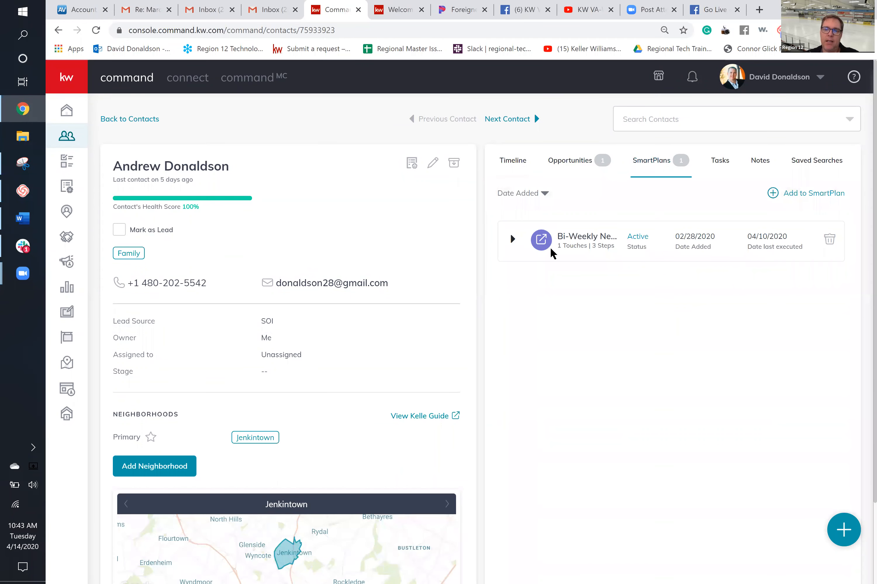
left_click(513, 241)
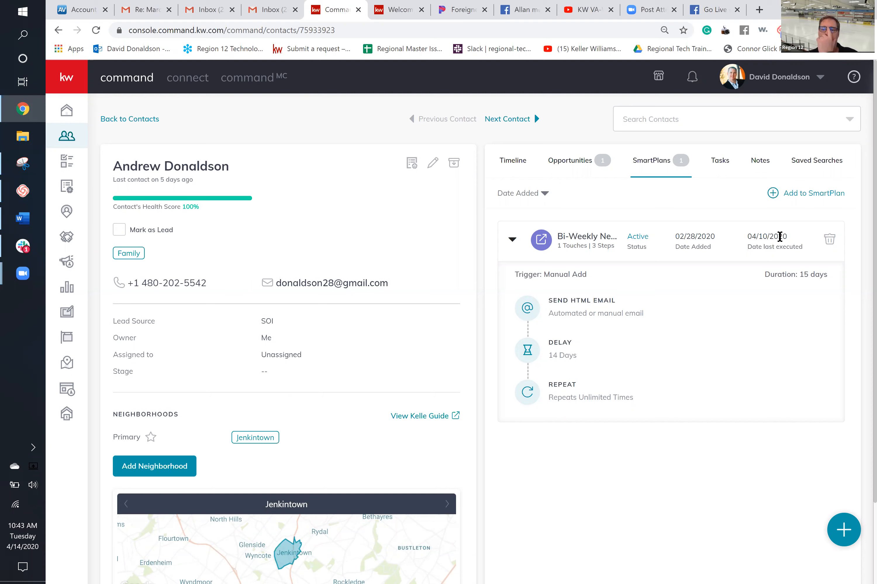
left_click(63, 191)
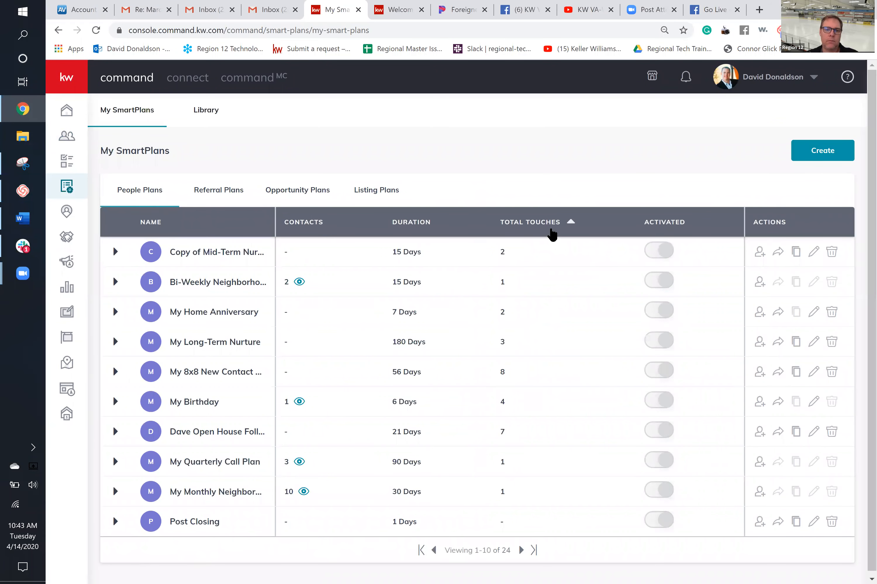
- Add the Birthday plan from the SmartPlans library to My SmartPlans under the name My Birthday II
left_click(210, 113)
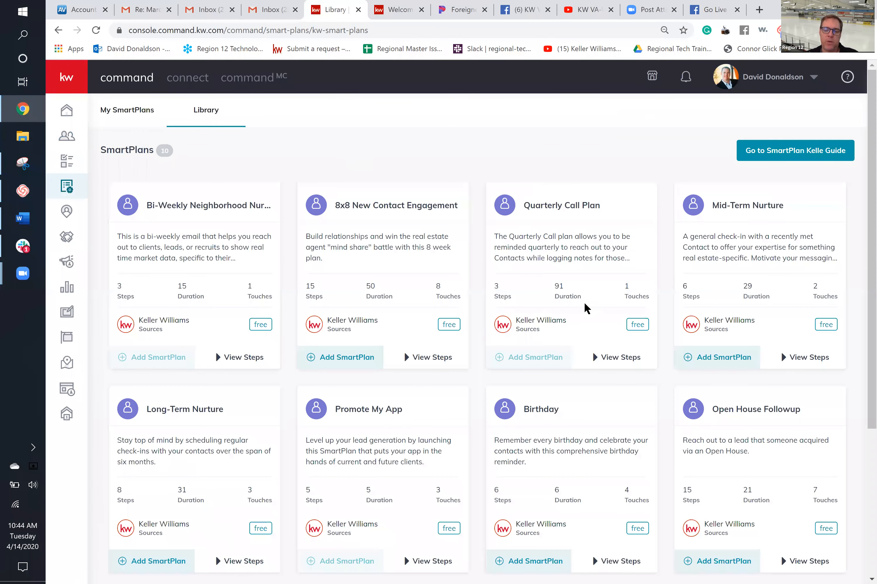
scroll(585, 308, "down", 4)
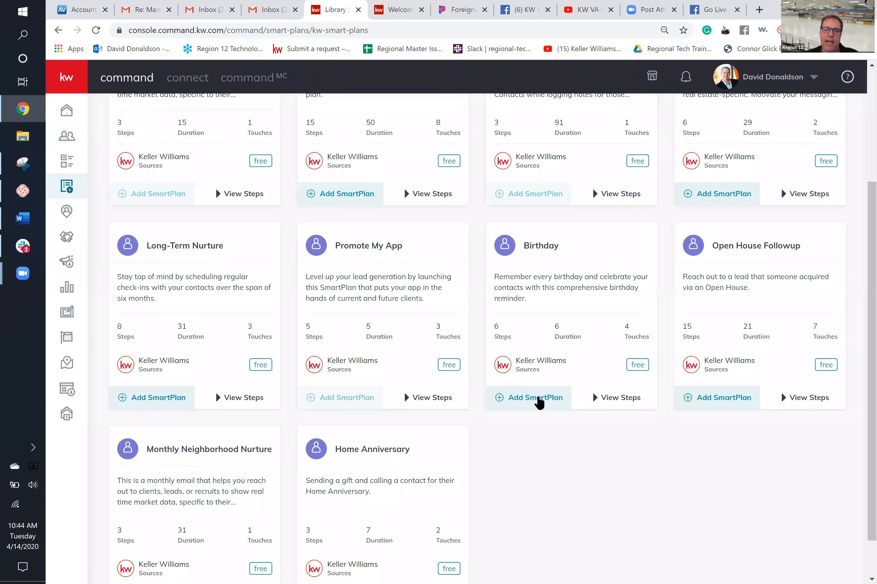
left_click(539, 400)
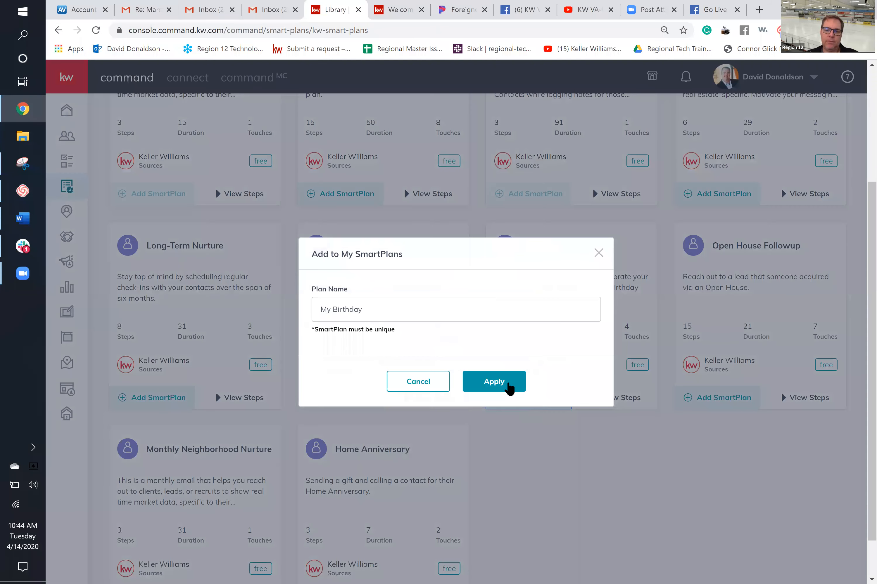
left_click(505, 387)
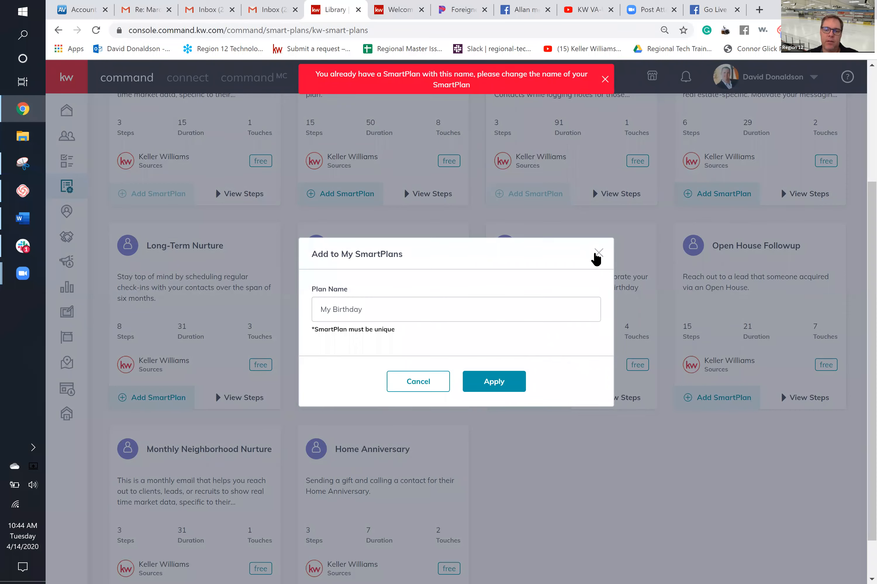
left_click(396, 317)
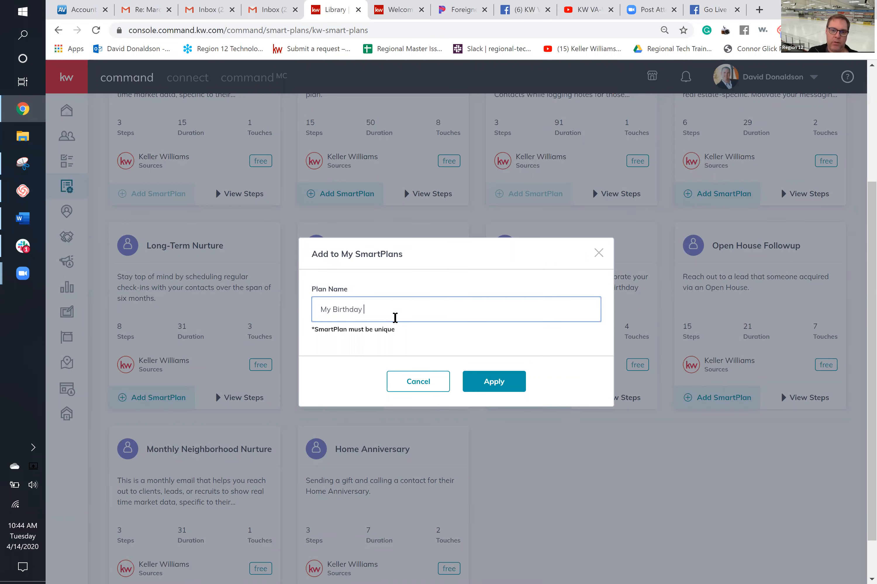
type("II")
key("Return")
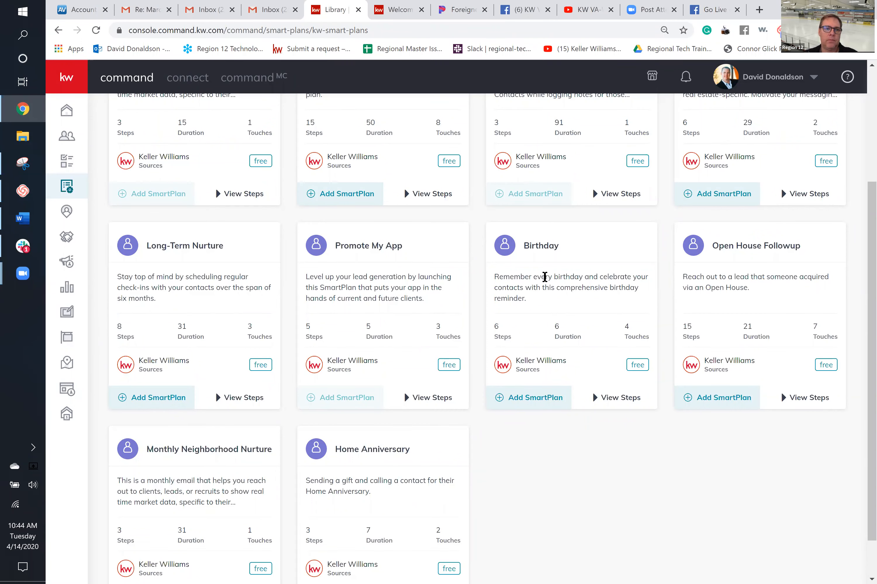
- Look over the remaining library plans, return to My SmartPlans, and find My Birthday II at the end of the People Plans
scroll(550, 369, "down", 1)
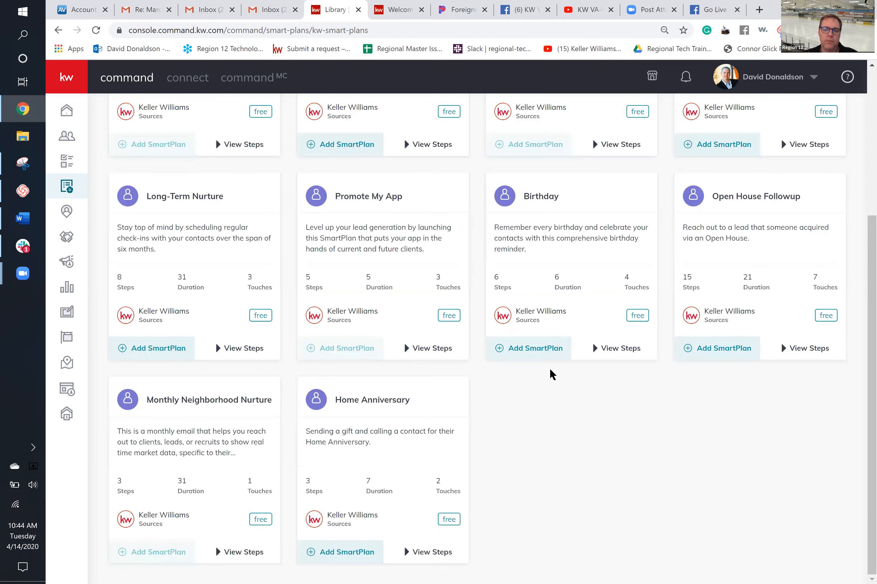
scroll(593, 416, "up", 2)
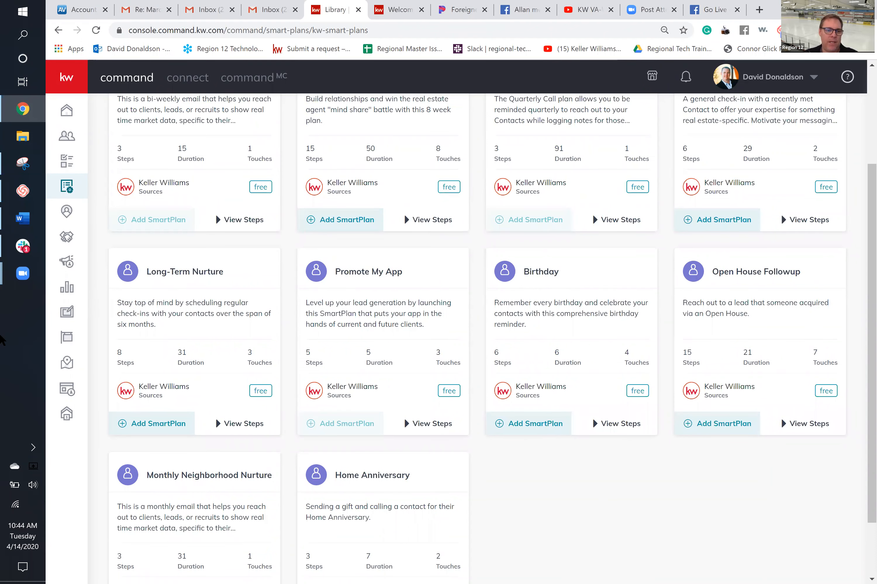
scroll(273, 355, "down", 2)
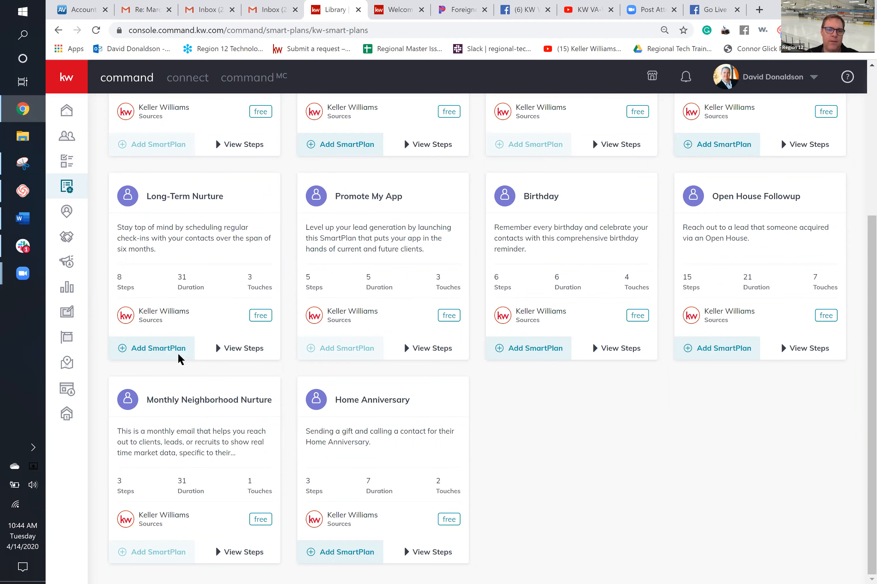
scroll(276, 249, "up", 5)
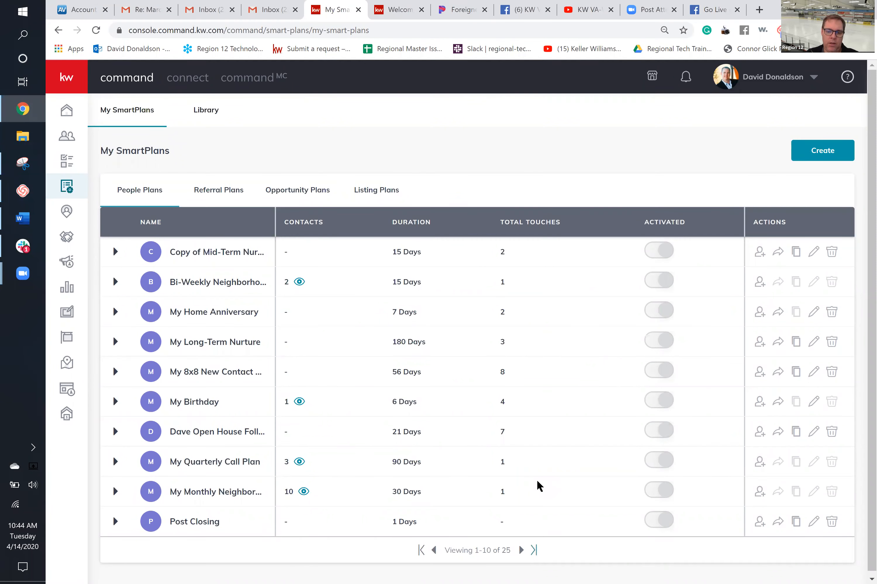
left_click(521, 550)
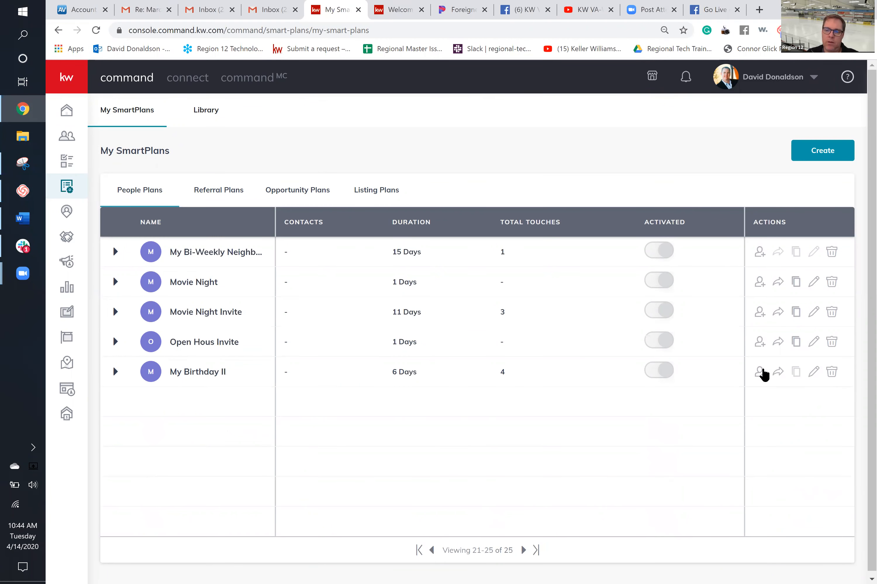
- Select all listed contacts for the My Birthday II plan, review the subscription summary, and cancel without confirming
left_click(760, 372)
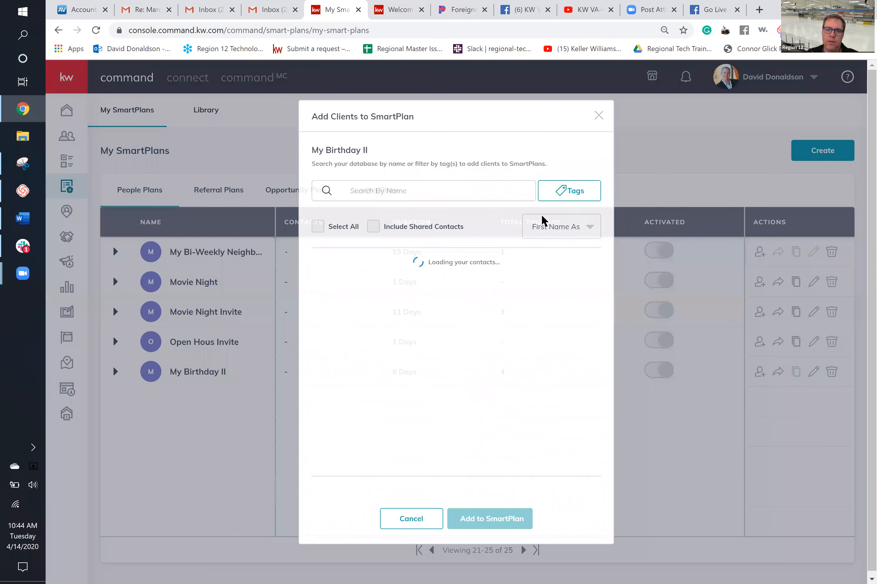
left_click(317, 222)
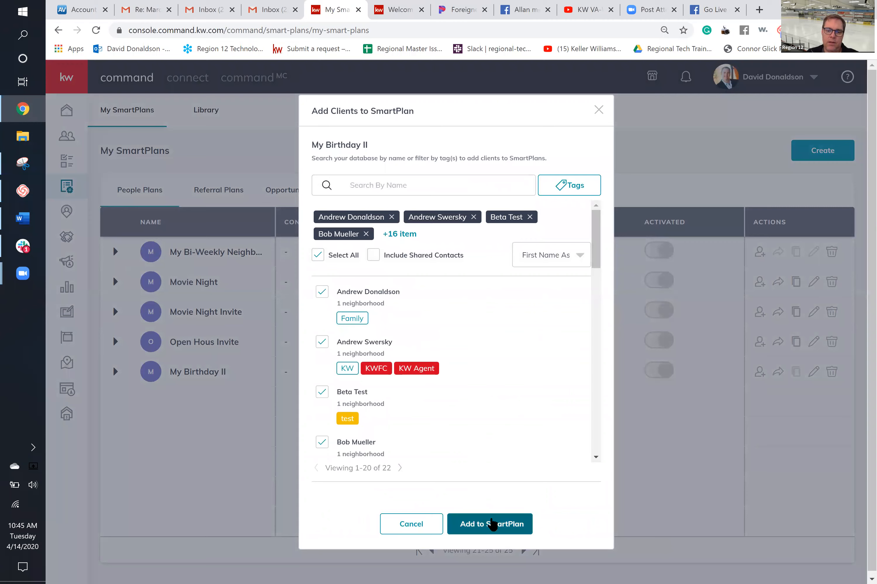
left_click(492, 524)
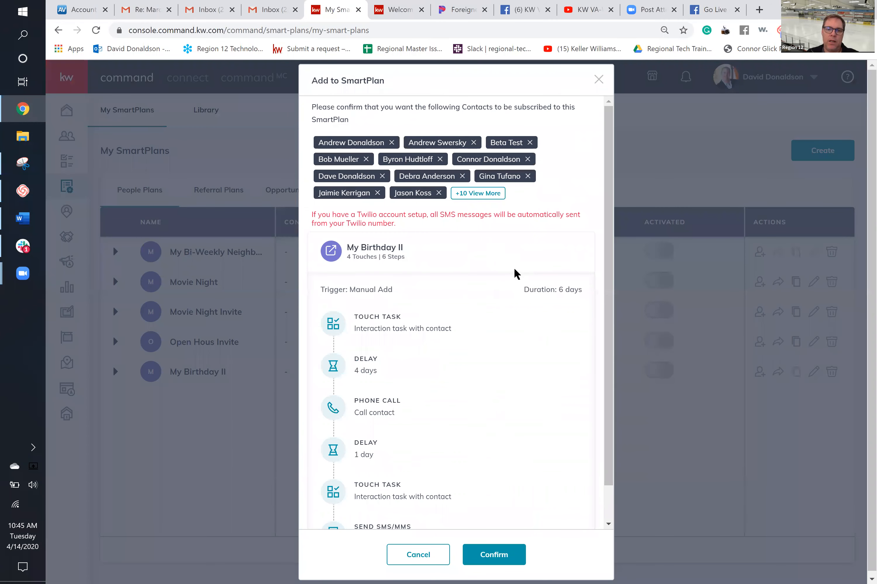
scroll(515, 273, "down", 1)
scroll(515, 274, "up", 1)
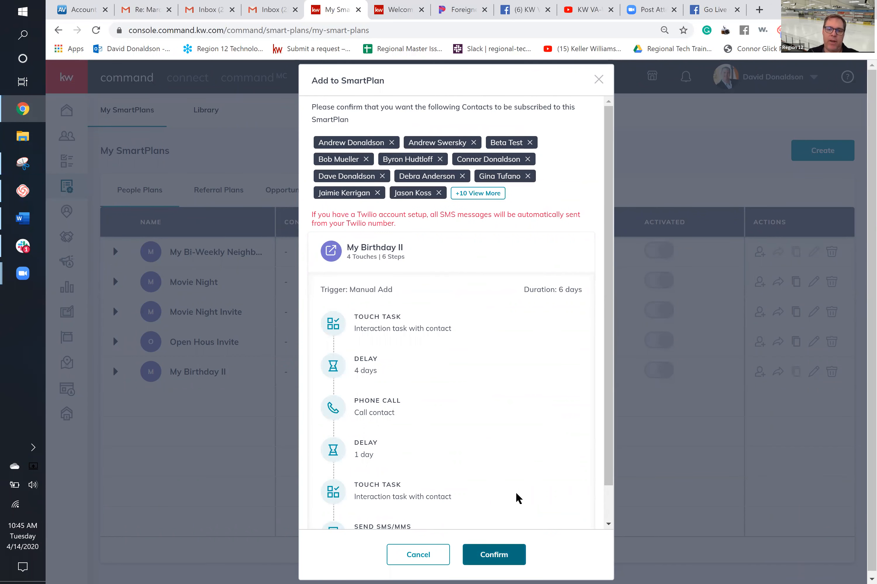
left_click(598, 81)
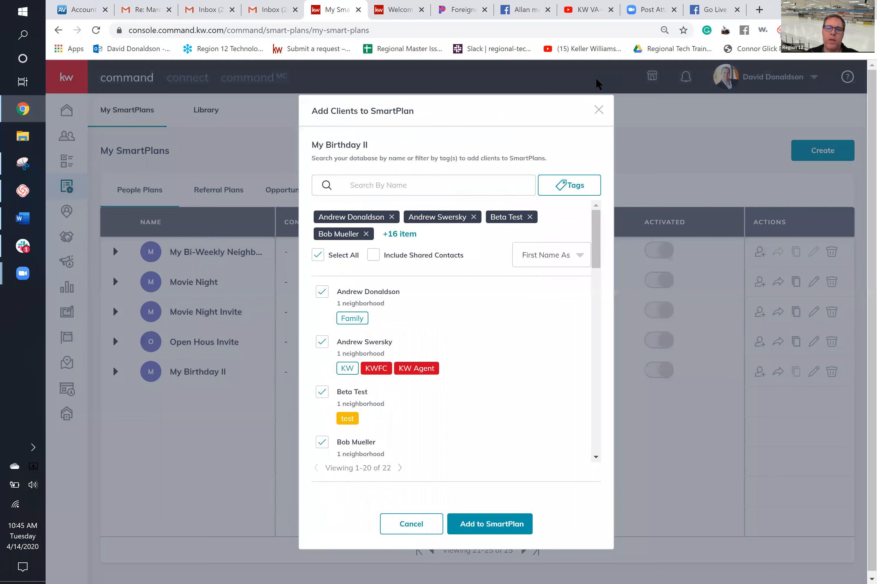
left_click(597, 83)
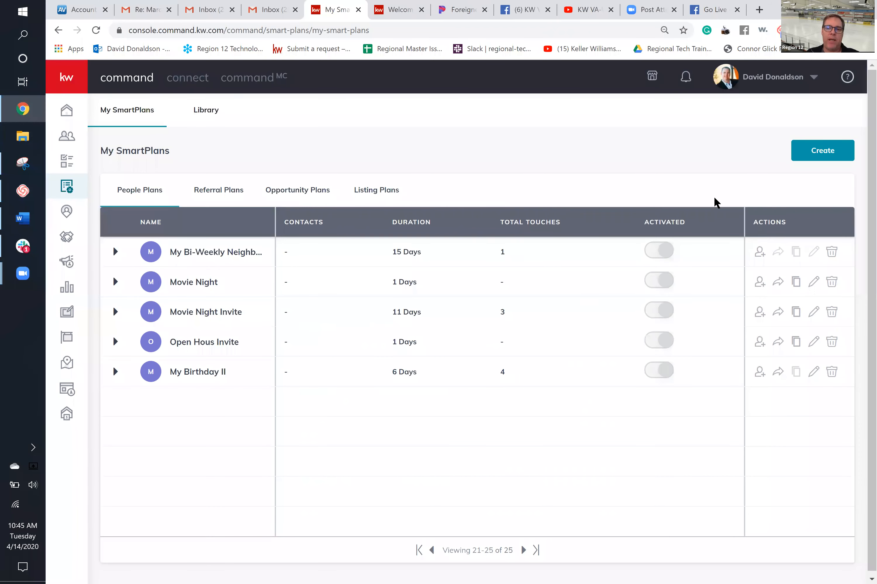
- Check the dialog for creating a new SmartPlan and the home page's tasks, and return to My SmartPlans
left_click(846, 158)
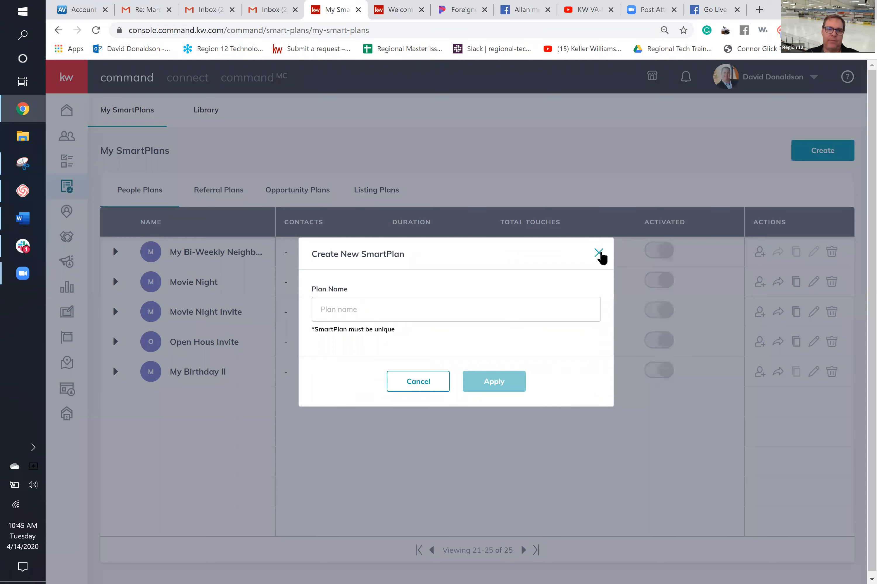
left_click(599, 252)
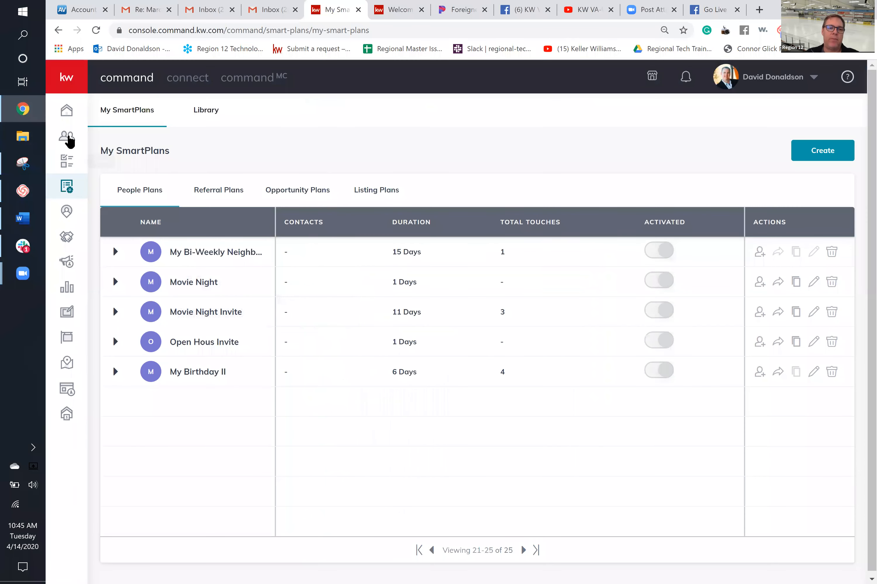
left_click(69, 118)
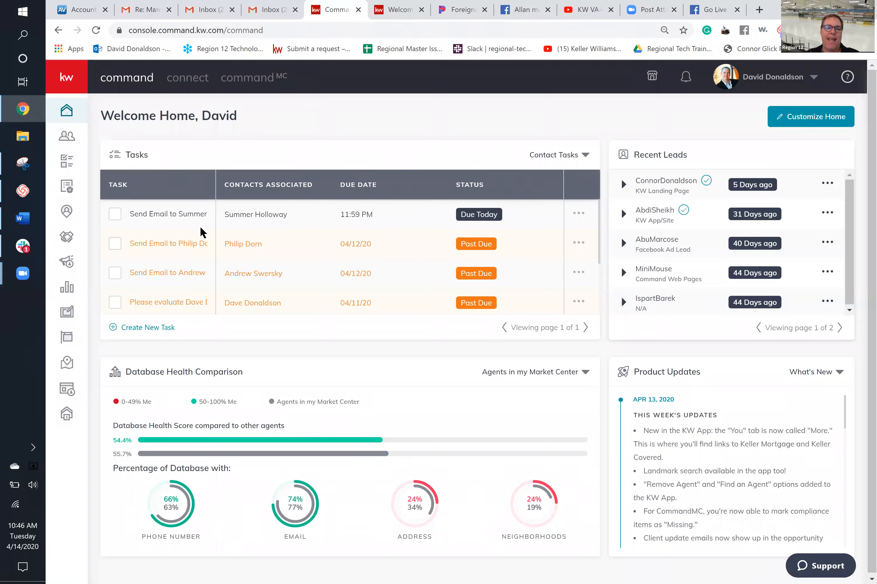
left_click(66, 185)
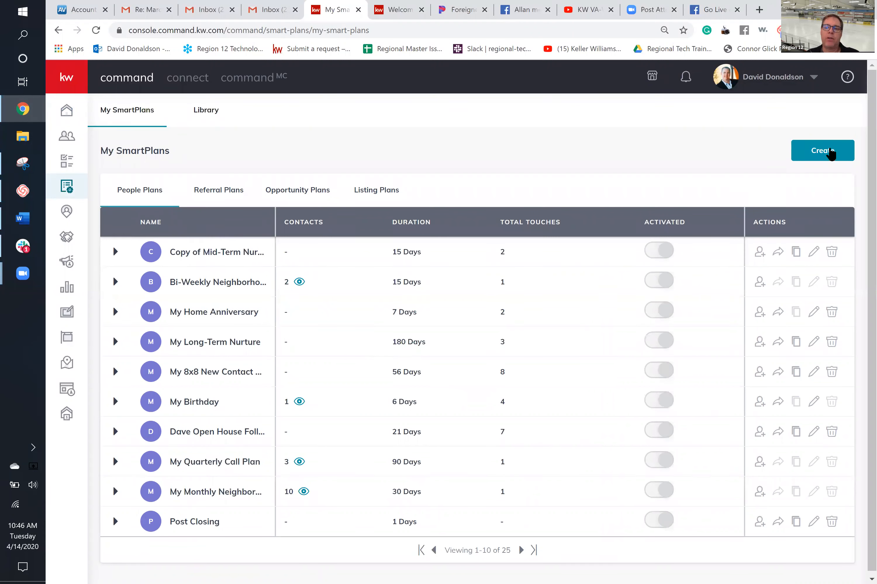
left_click(831, 155)
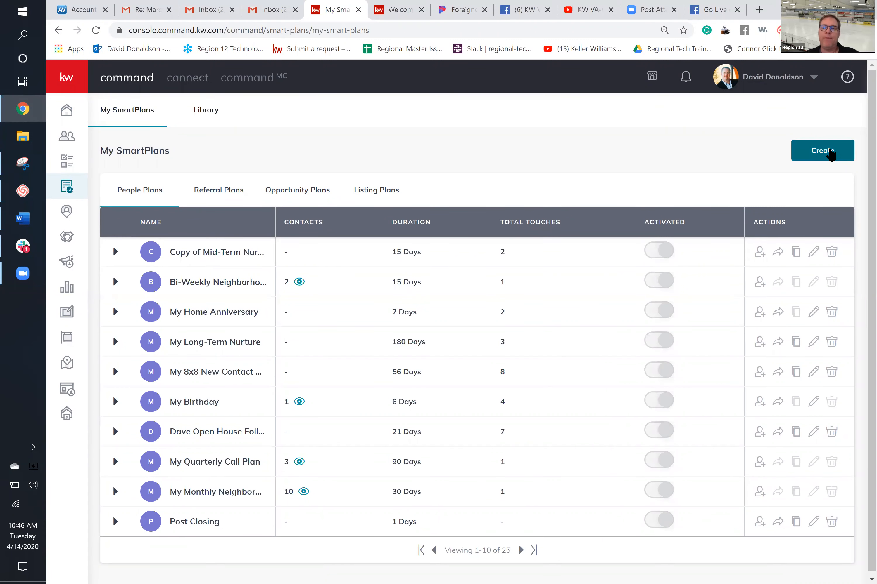
left_click(803, 77)
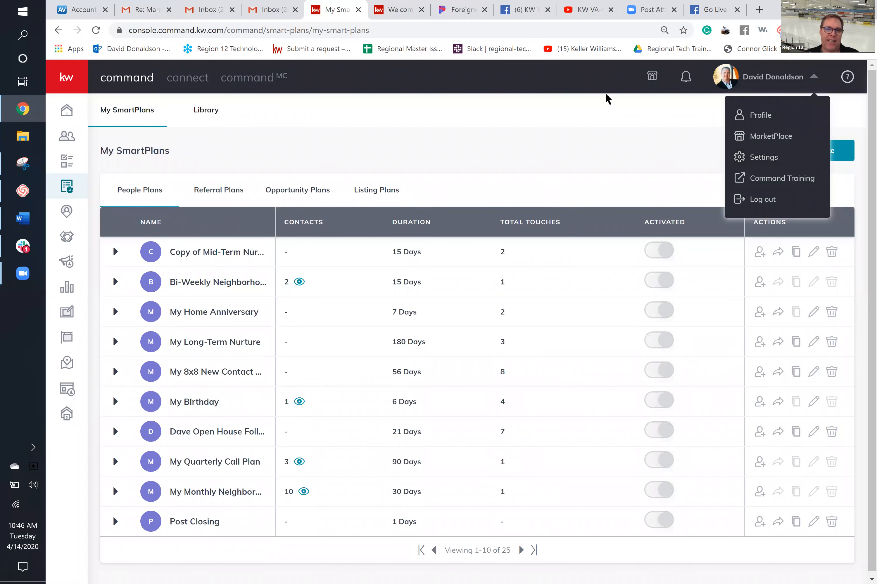
- Sort Contacts by last visited, open the first contact, and review the profile's timeline, neighborhood and additional contact information
left_click(65, 145)
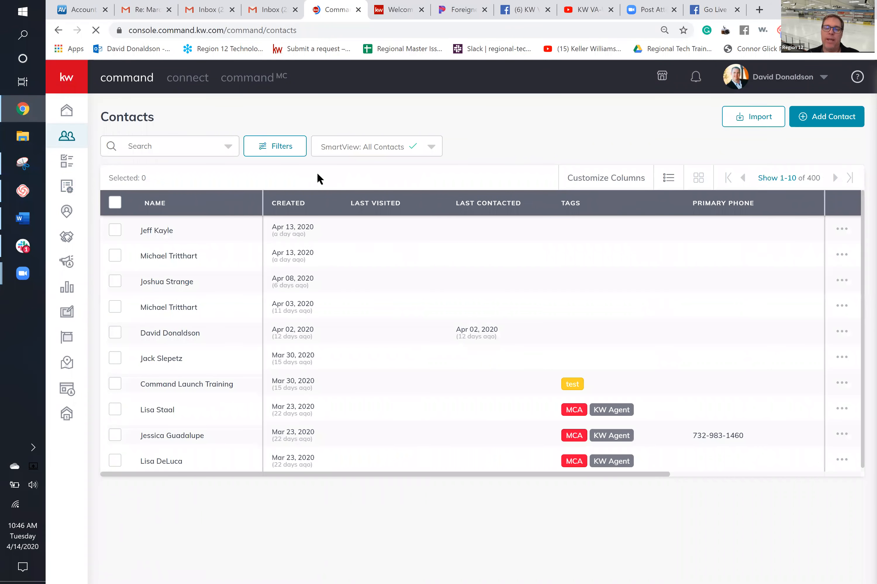
left_click(372, 211)
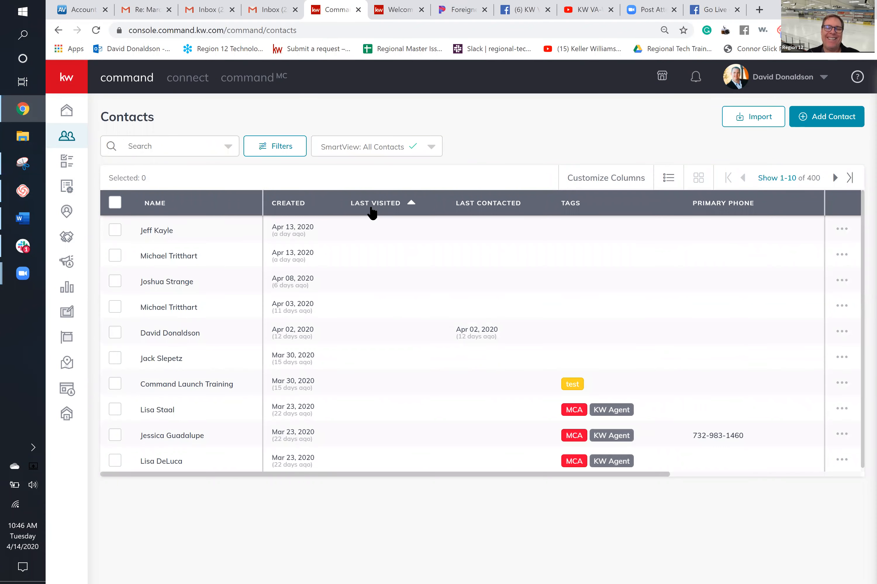
left_click(409, 218)
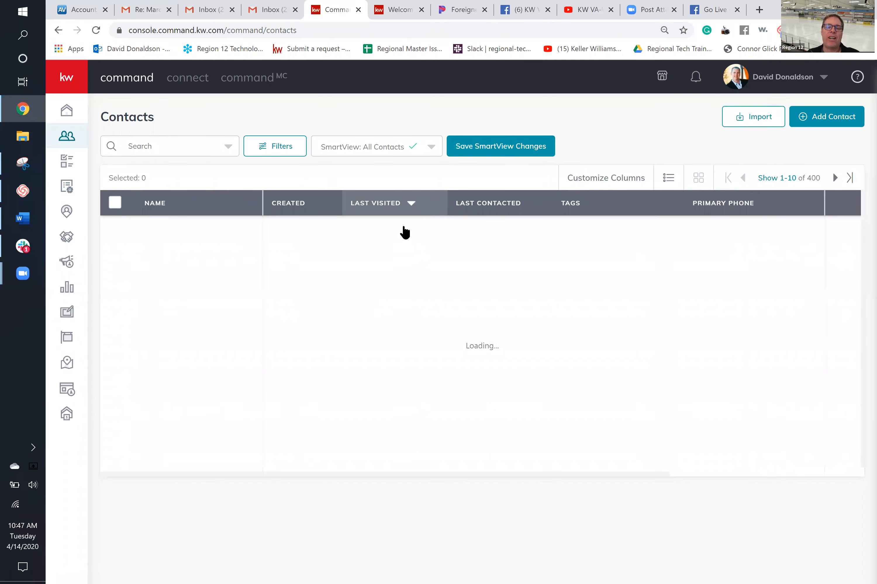
left_click(384, 236)
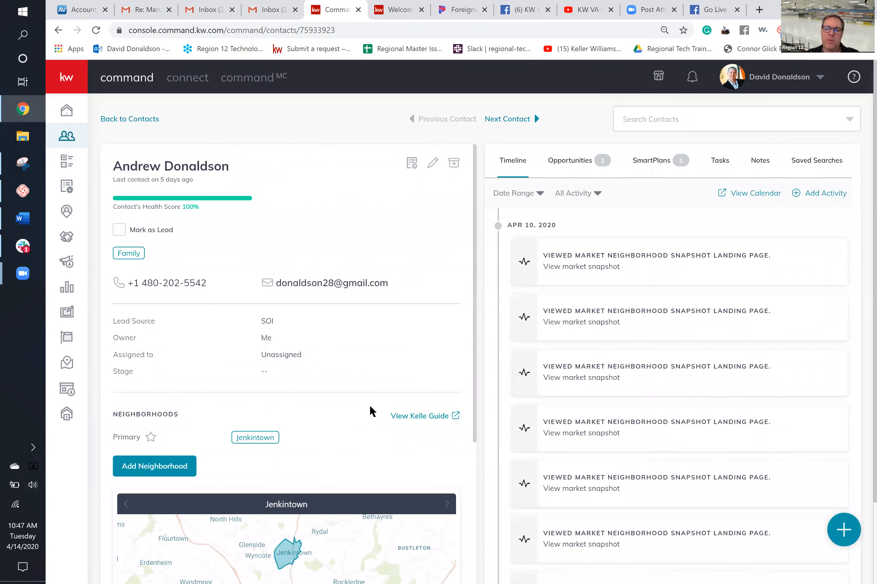
scroll(369, 404, "down", 3)
scroll(369, 403, "up", 3)
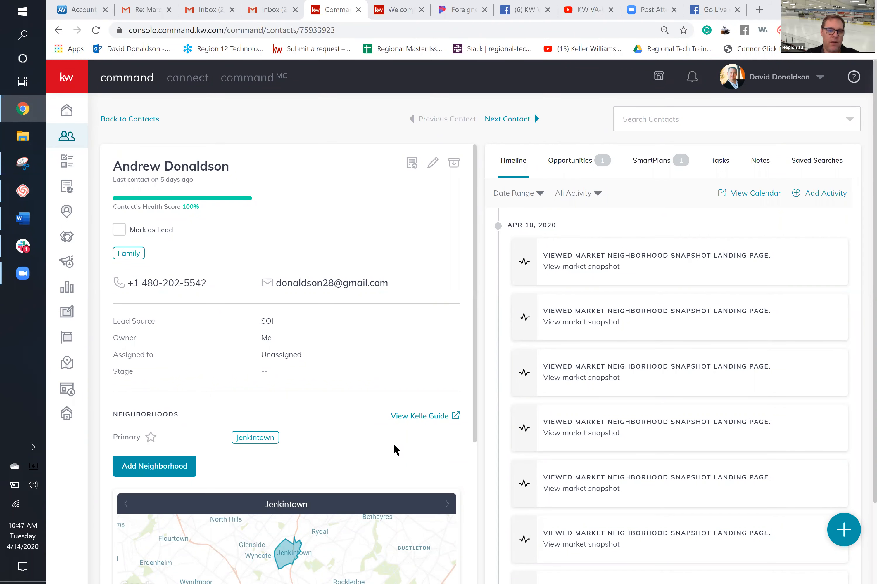
scroll(347, 300, "down", 6)
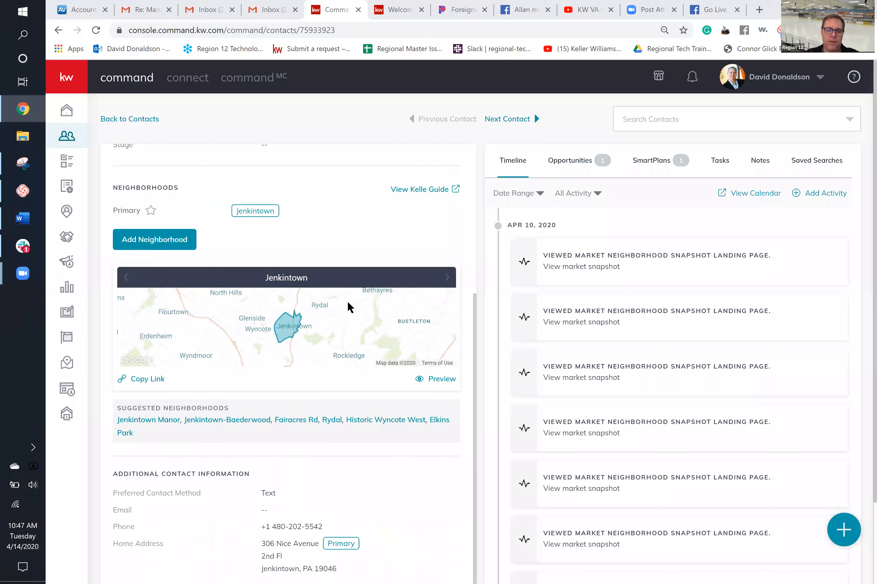
scroll(347, 301, "up", 6)
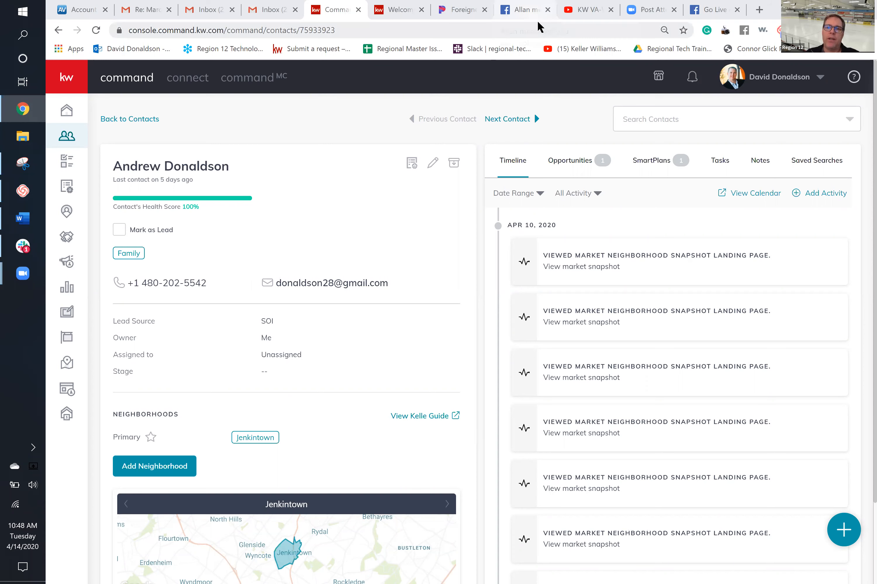
- Switch to YouTube and look over the KW VA-WV Region 12 channel's playlists for KW Command topics
left_click(580, 13)
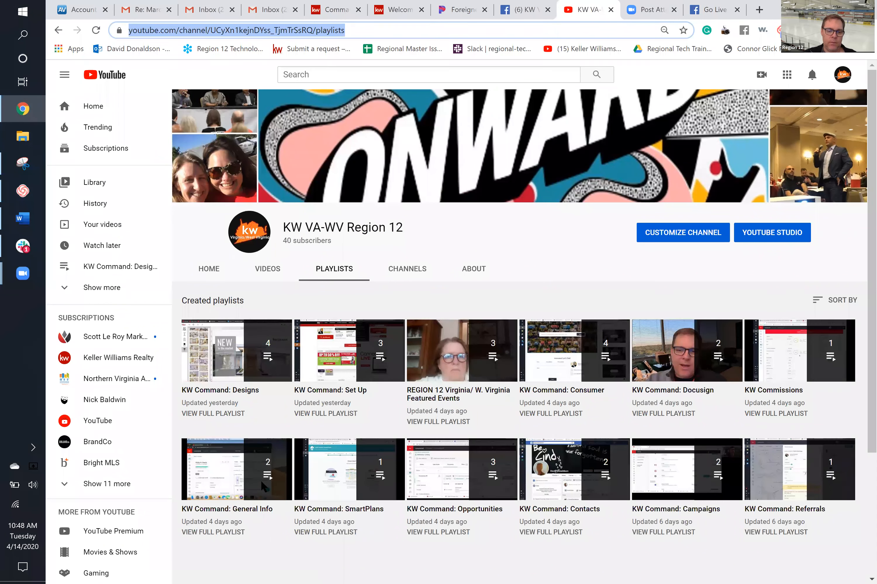
left_click(421, 410)
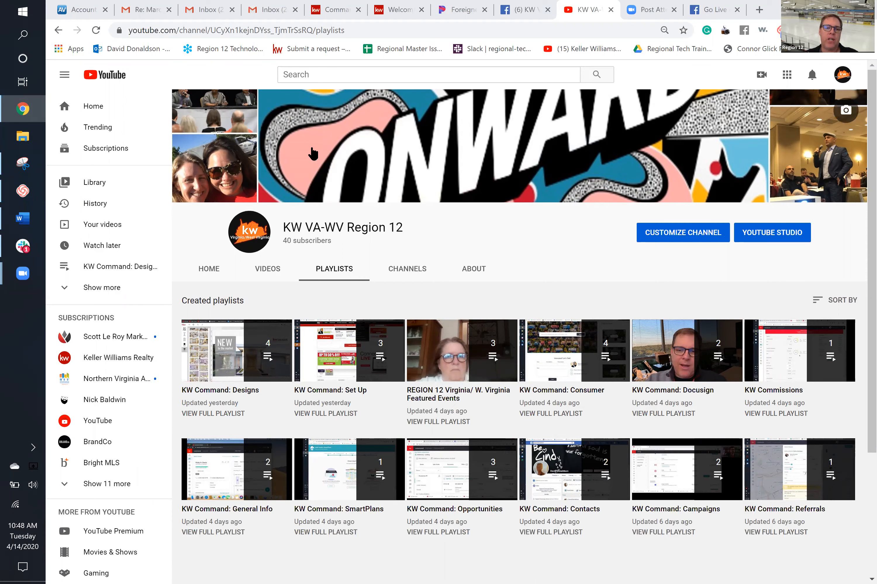
scroll(311, 113, "down", 1)
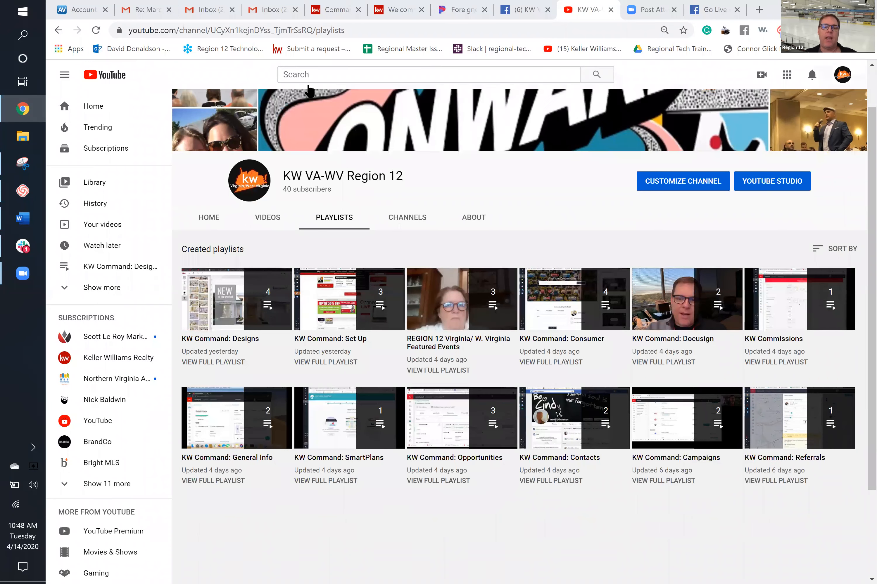